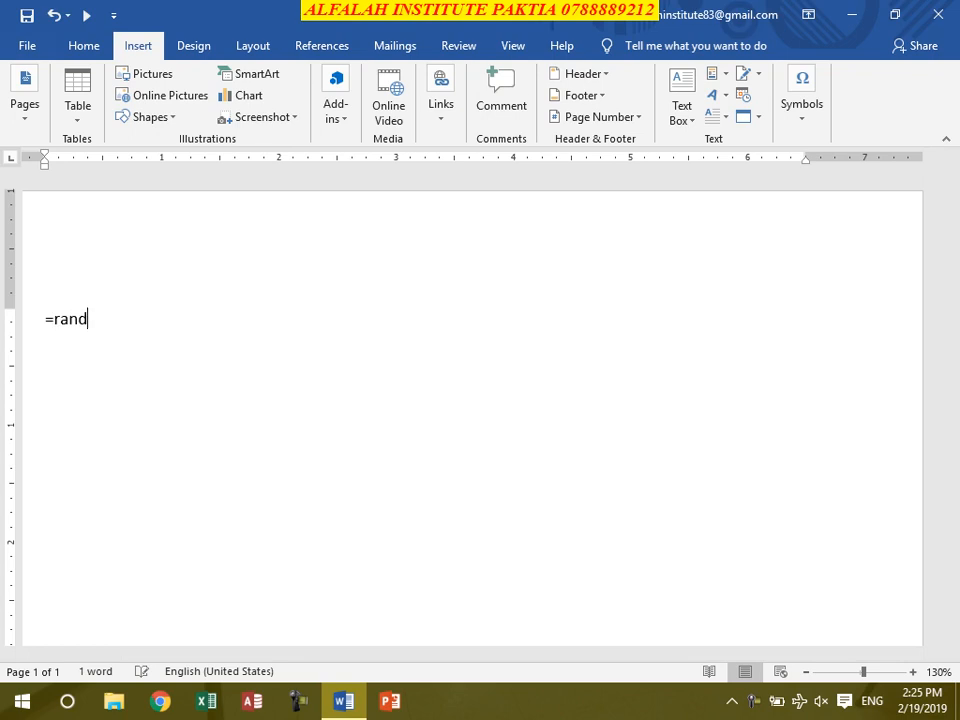
# Fill the document with sample paragraphs using =rand and =rand(19), and return to the start of the document
pyautogui.press('Return')
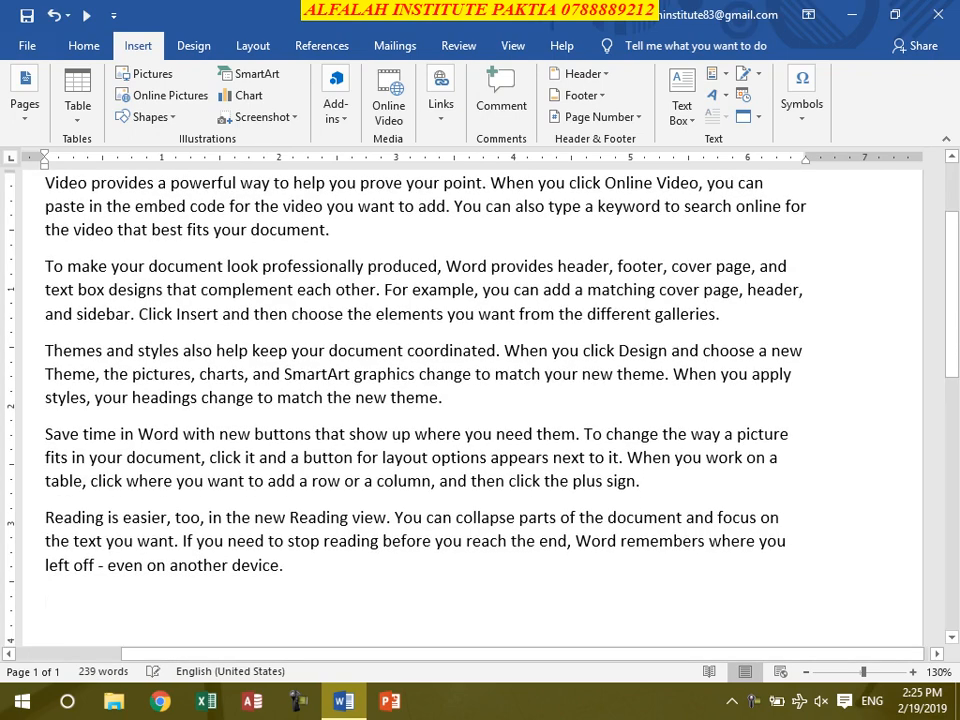
pyautogui.write('=r')
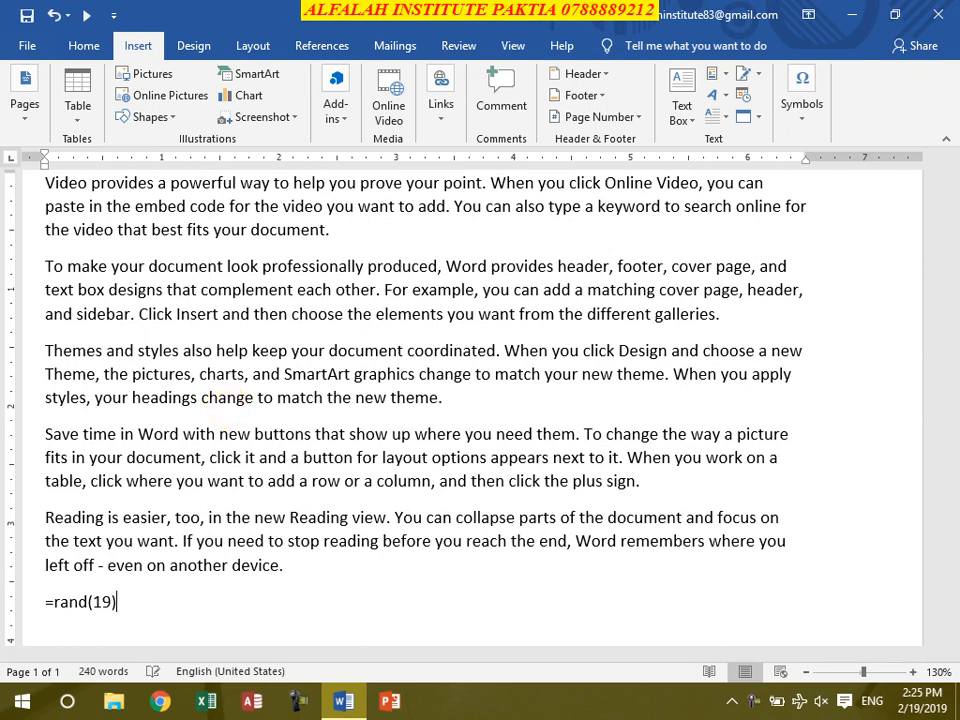
pyautogui.write('and(19)')
pyautogui.press('Return')
pyautogui.hotkey('ctrl', 'Home')
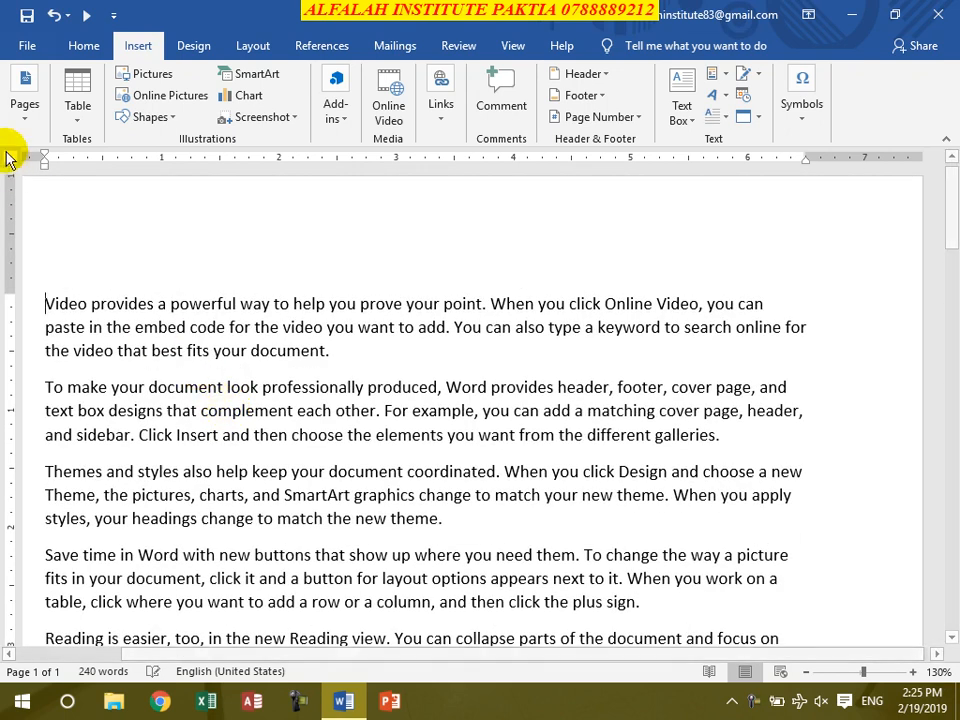
# Insert the Insight 2 cover page from the additional Office.com designs
pyautogui.click(18, 115)
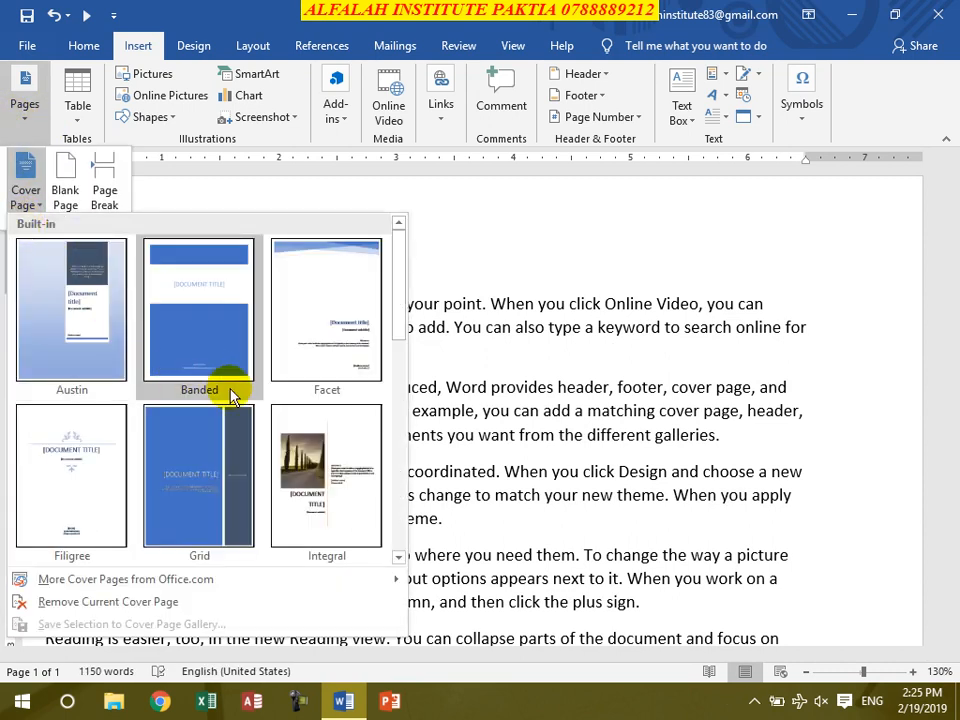
pyautogui.scroll(-5, 228, 390)
pyautogui.scroll(-2, 228, 390)
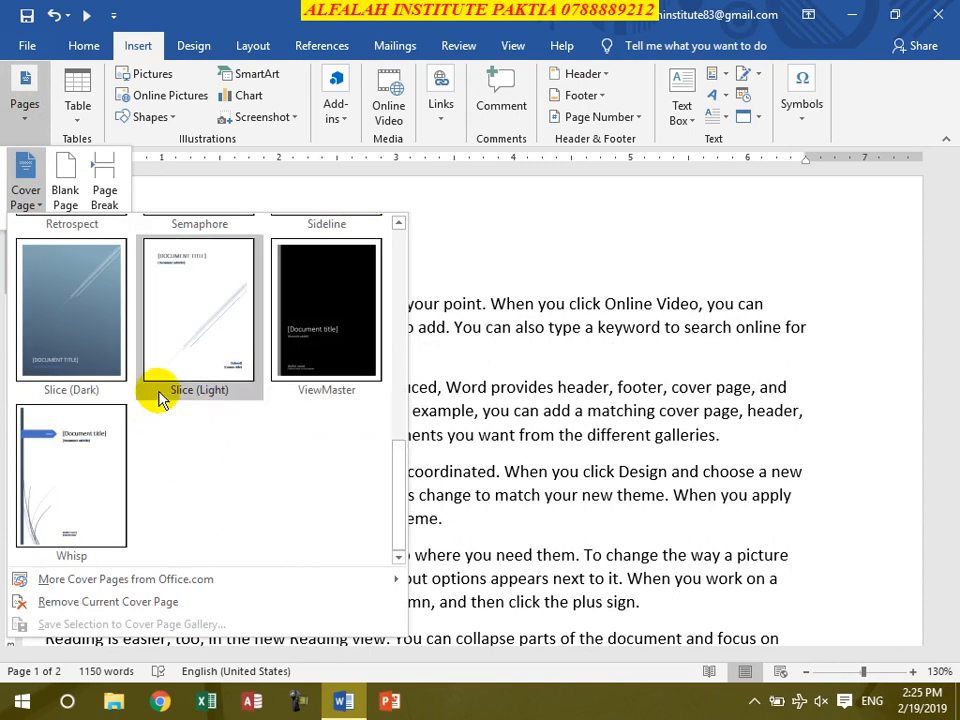
pyautogui.moveTo(208, 579)
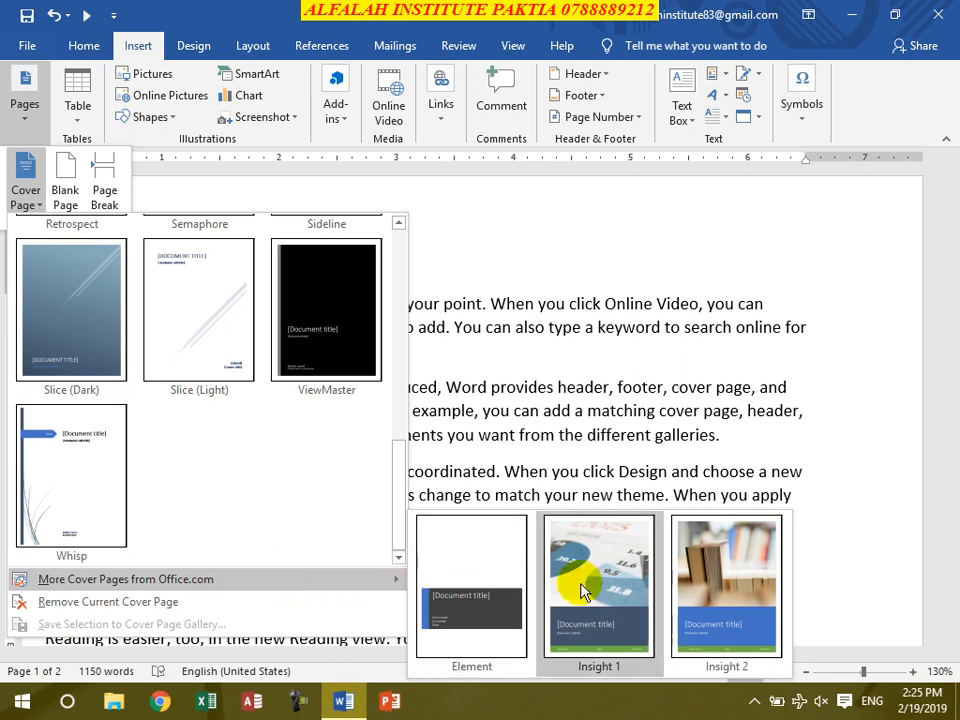
pyautogui.click(727, 604)
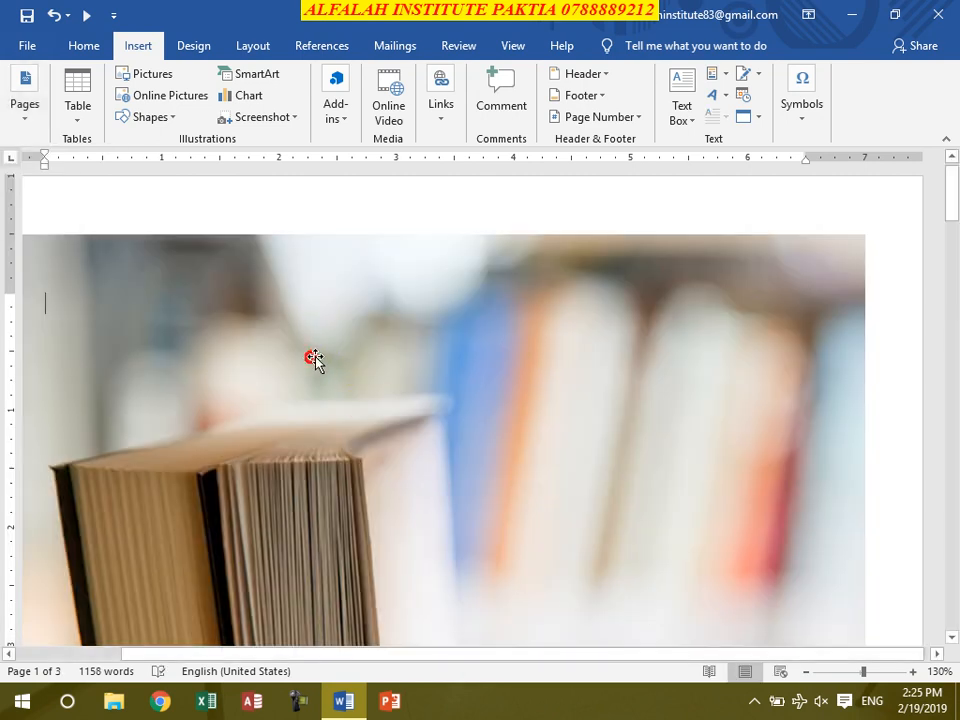
# Go through the cover page's title, subtitle, e-mail and course title fields, and set its date field to today's date
pyautogui.keyDown('ctrl'); pyautogui.scroll(-4, 392, 395); pyautogui.keyUp('ctrl')
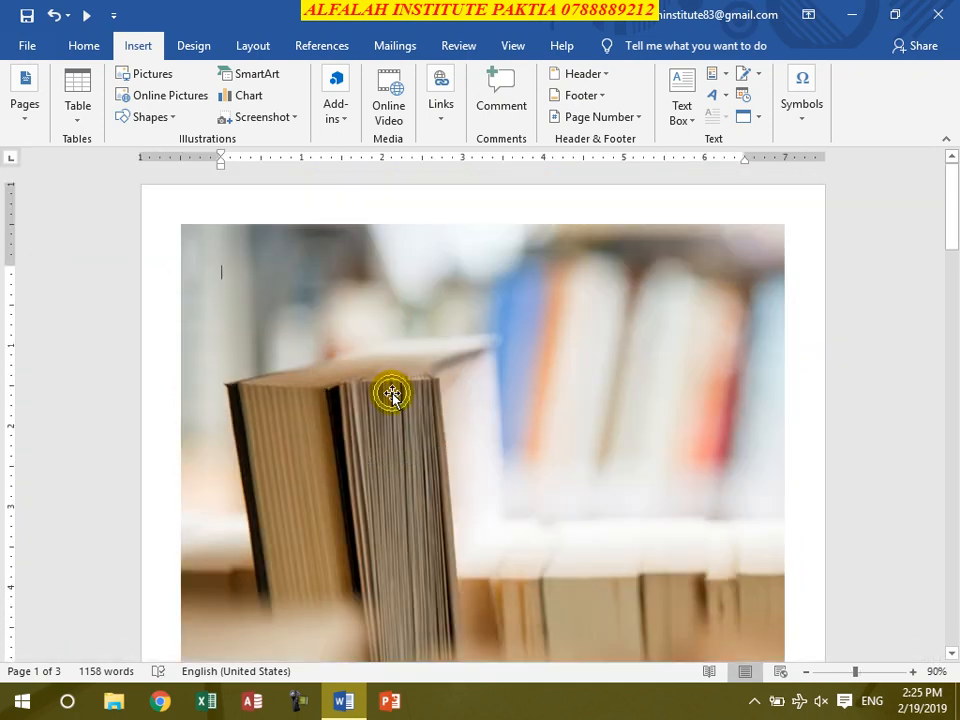
pyautogui.scroll(-5, 392, 395)
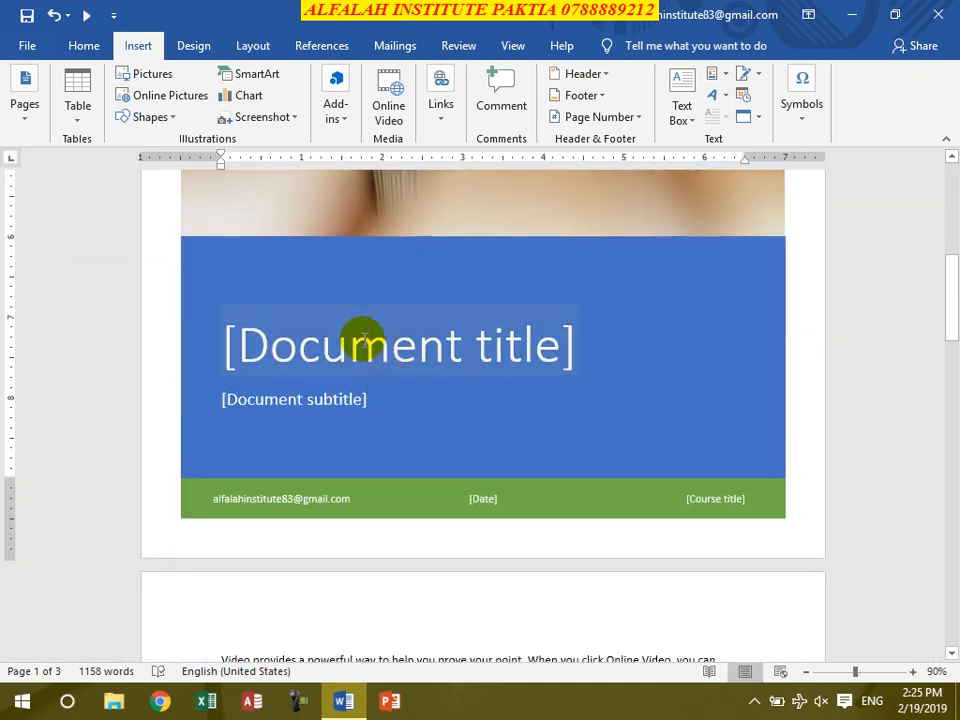
pyautogui.click(363, 338)
pyautogui.click(290, 398)
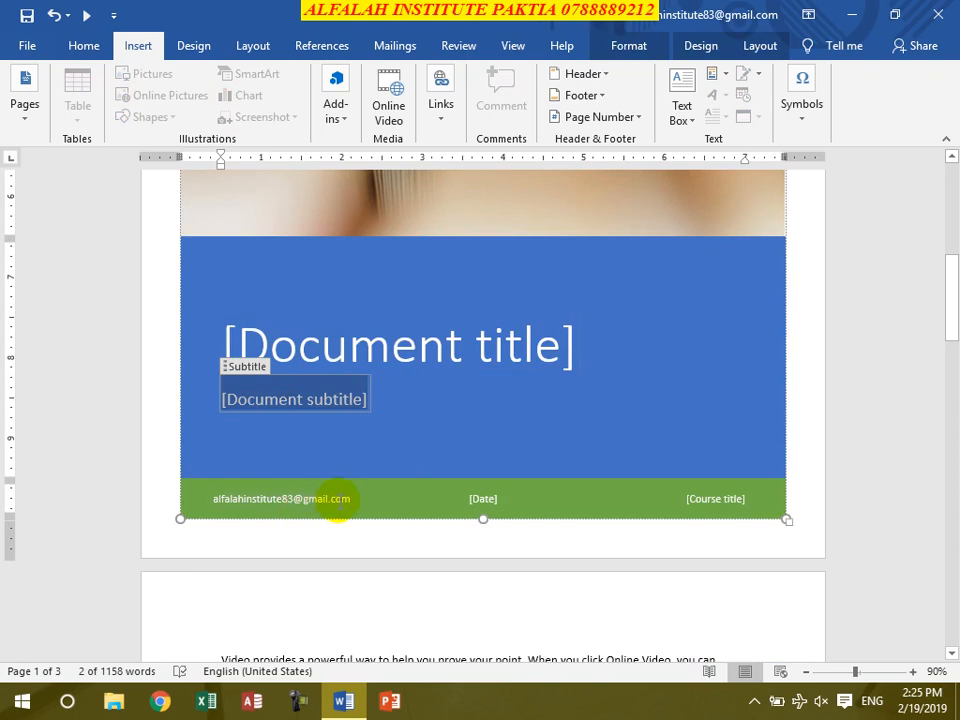
pyautogui.click(312, 497)
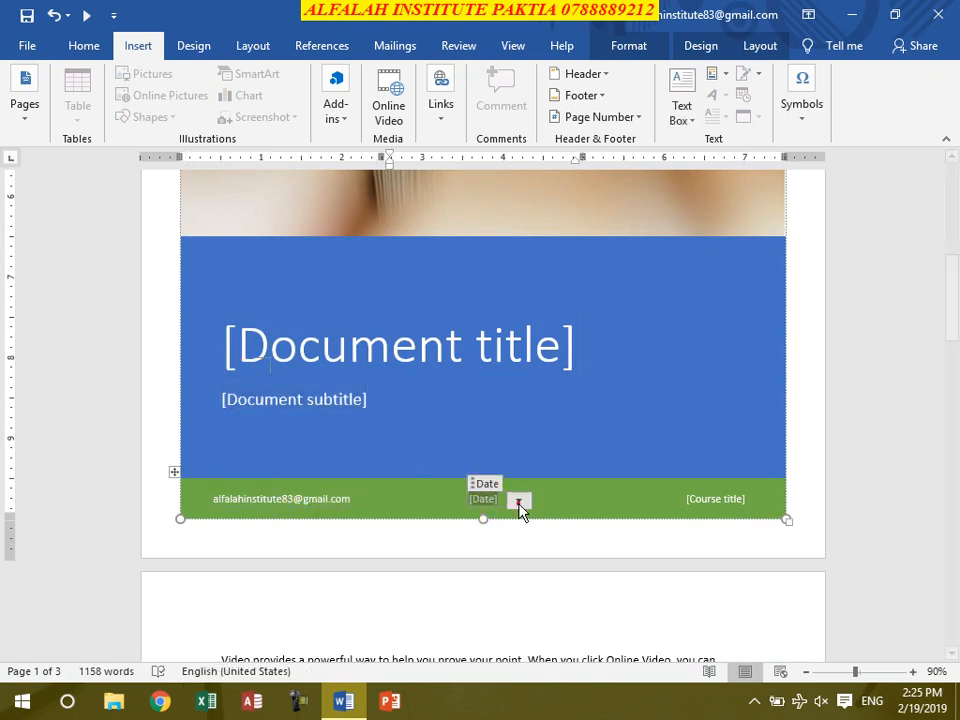
pyautogui.click(519, 502)
pyautogui.click(444, 647)
pyautogui.click(722, 497)
pyautogui.scroll(2, 486, 321)
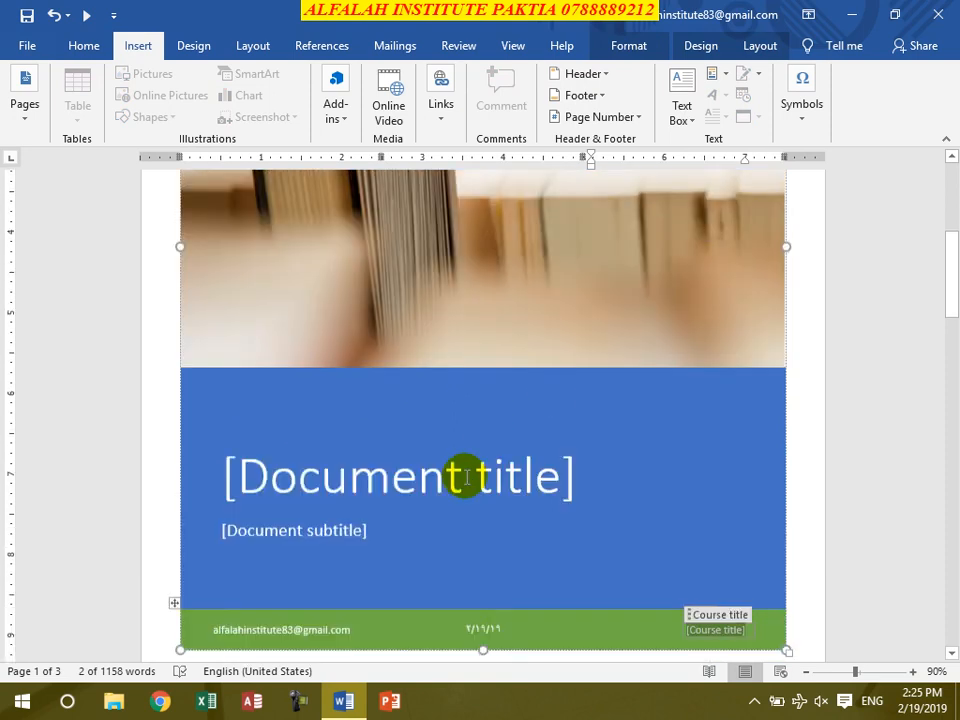
pyautogui.scroll(-8, 463, 476)
pyautogui.click(411, 514)
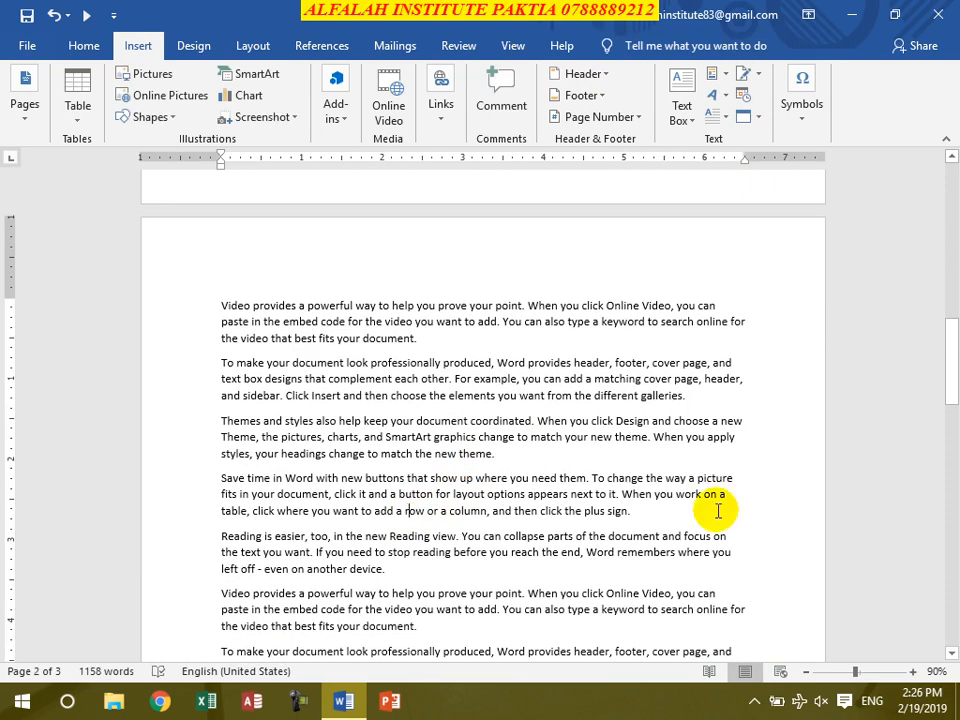
# Replace the cover page's book picture with the Al-Falah Institute Paktia logo from the Downloads folder
pyautogui.scroll(10, 718, 511)
pyautogui.click(496, 427)
pyautogui.scroll(-1, 608, 428)
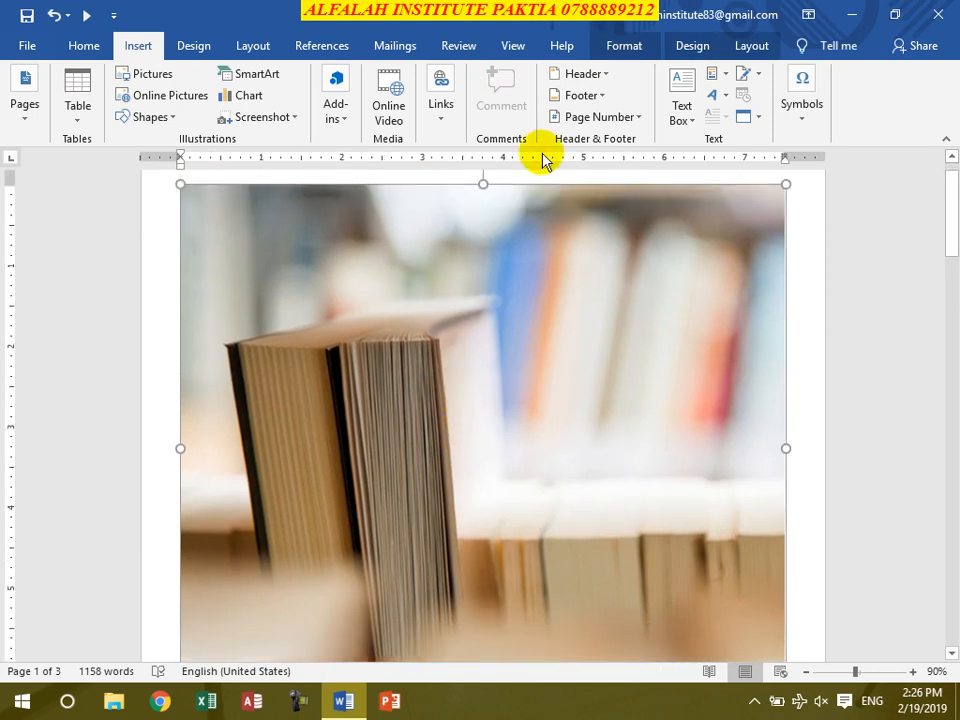
pyautogui.click(620, 46)
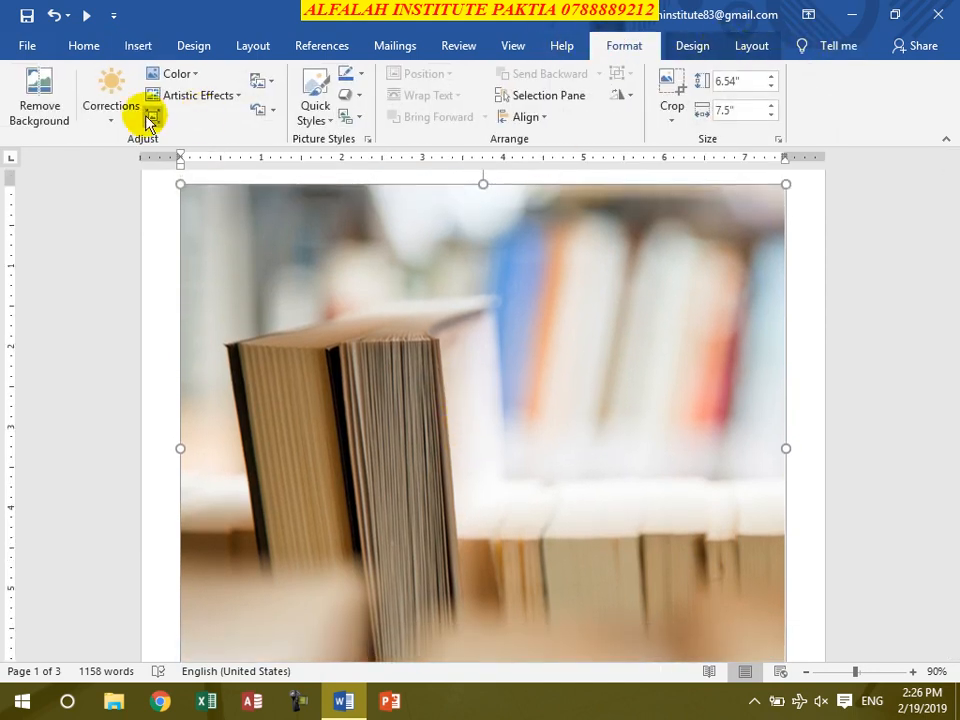
pyautogui.click(252, 84)
pyautogui.click(266, 104)
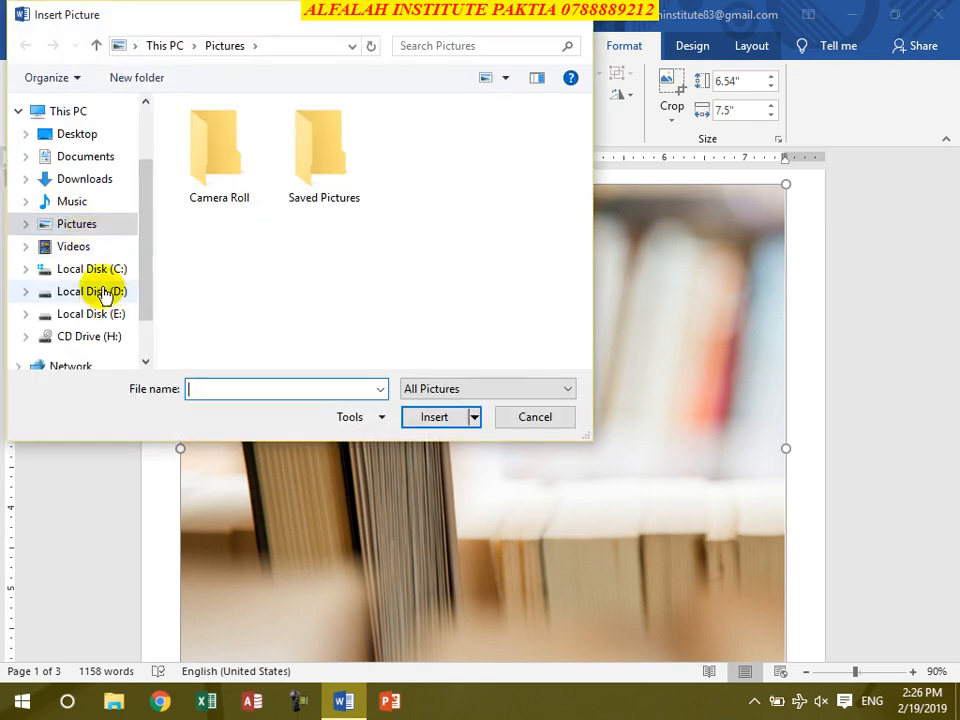
pyautogui.click(96, 179)
pyautogui.scroll(-5, 364, 280)
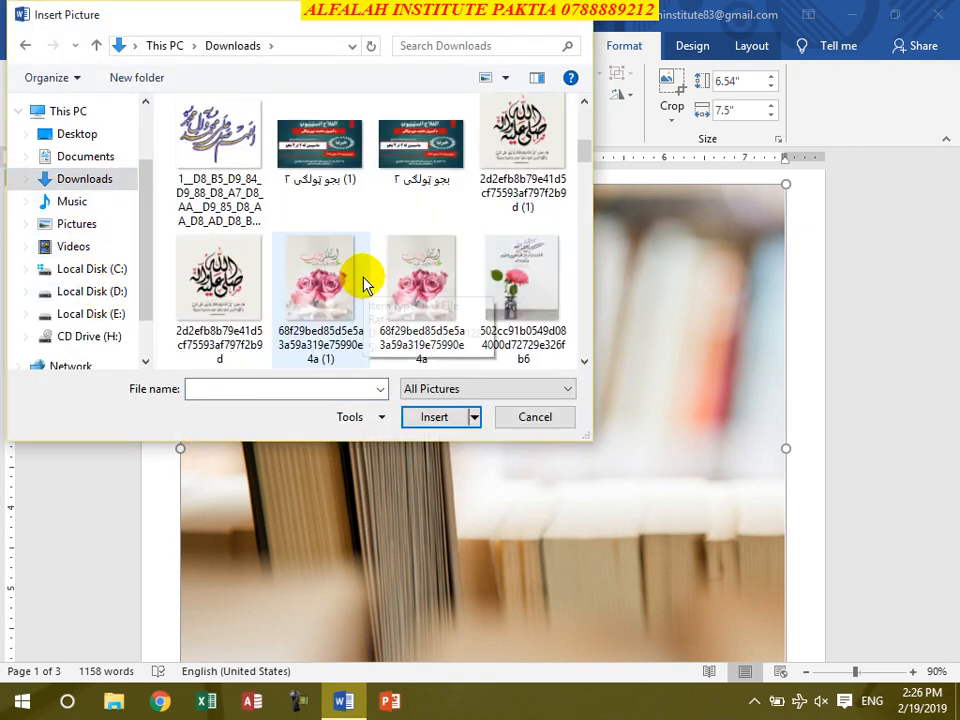
pyautogui.scroll(-4, 364, 282)
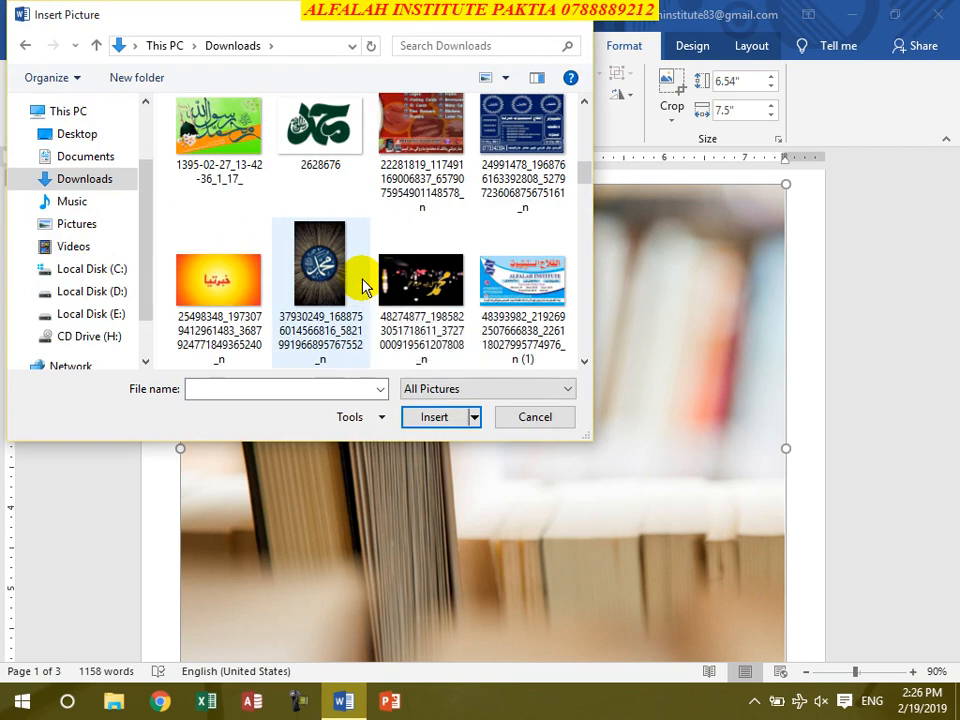
pyautogui.scroll(-6, 362, 288)
pyautogui.doubleClick(355, 296)
# Undo the replacement of the cover page picture
pyautogui.scroll(-4, 302, 345)
pyautogui.scroll(-3, 303, 349)
pyautogui.scroll(7, 304, 349)
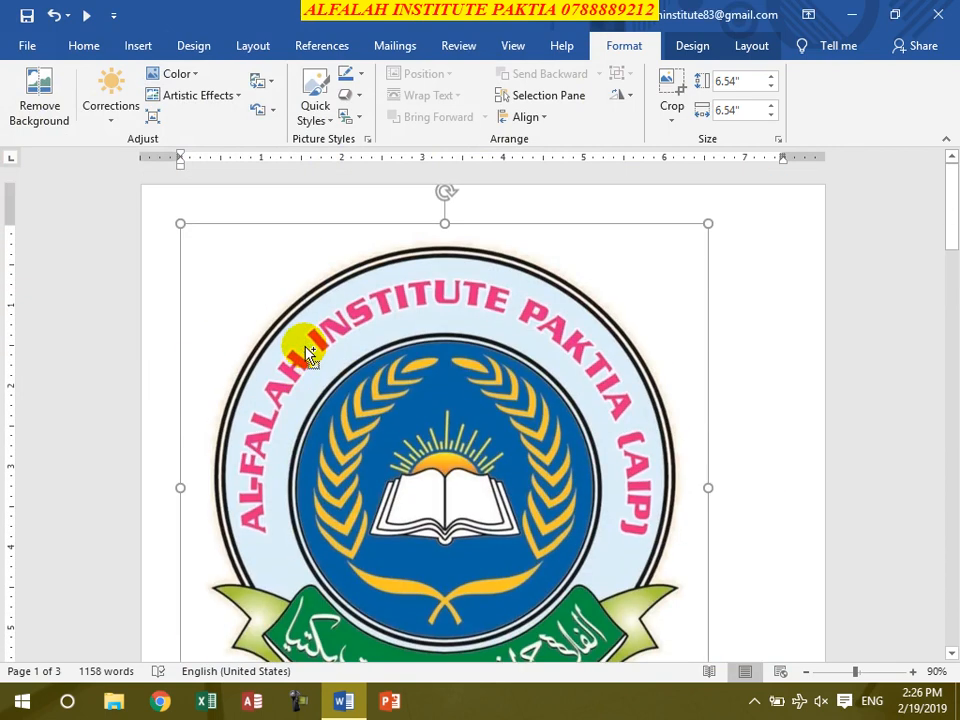
pyautogui.hotkey('ctrl', 'z')
# Remove the current cover page from the document
pyautogui.click(130, 45)
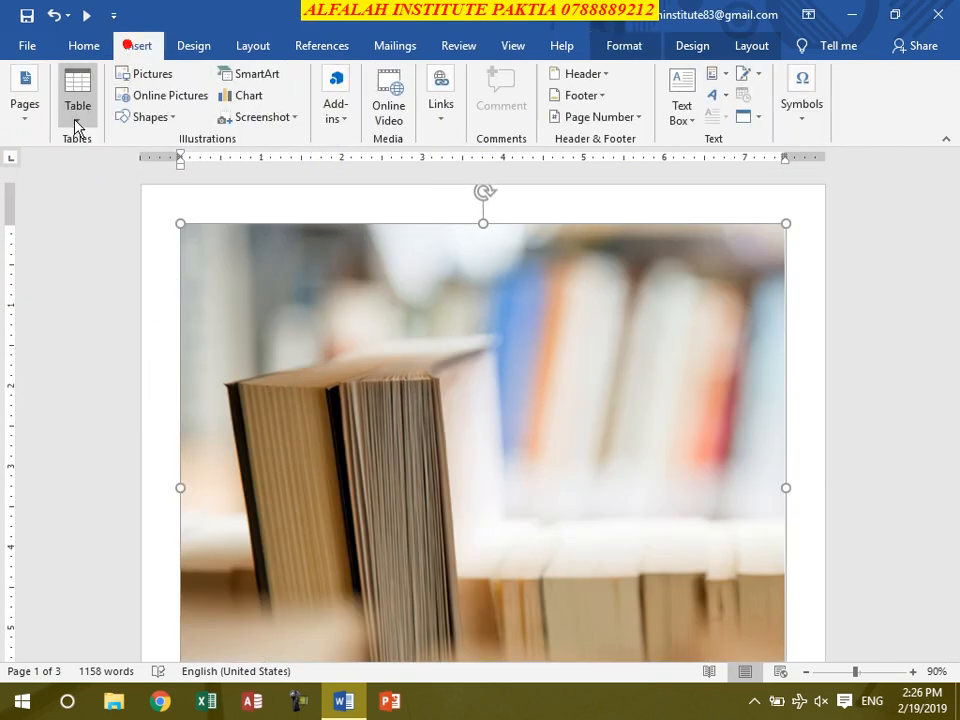
pyautogui.click(23, 118)
pyautogui.click(22, 196)
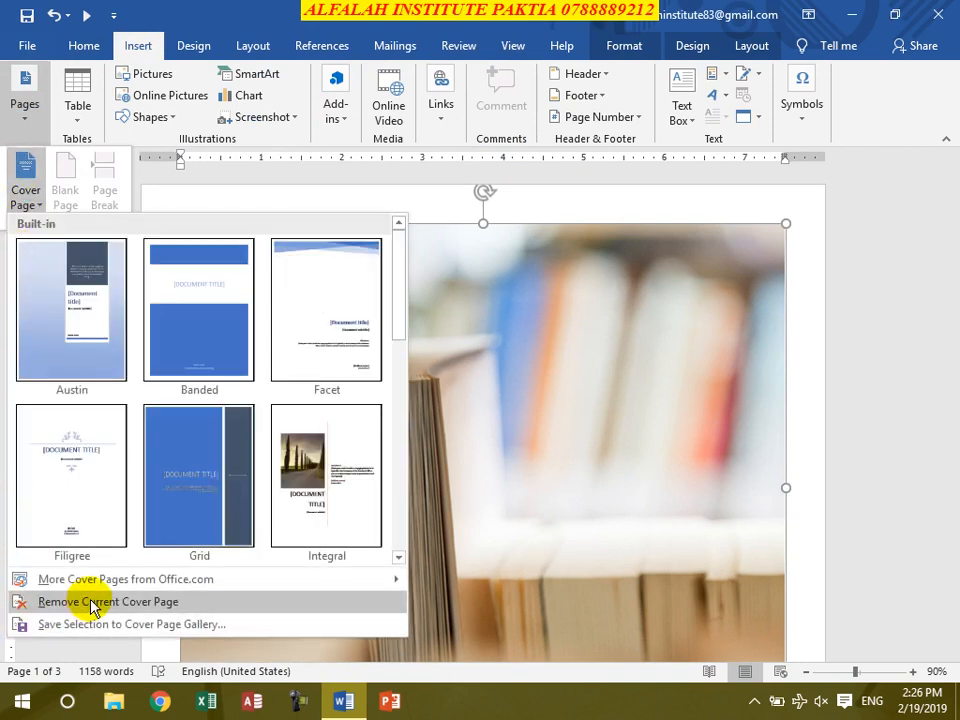
pyautogui.click(125, 602)
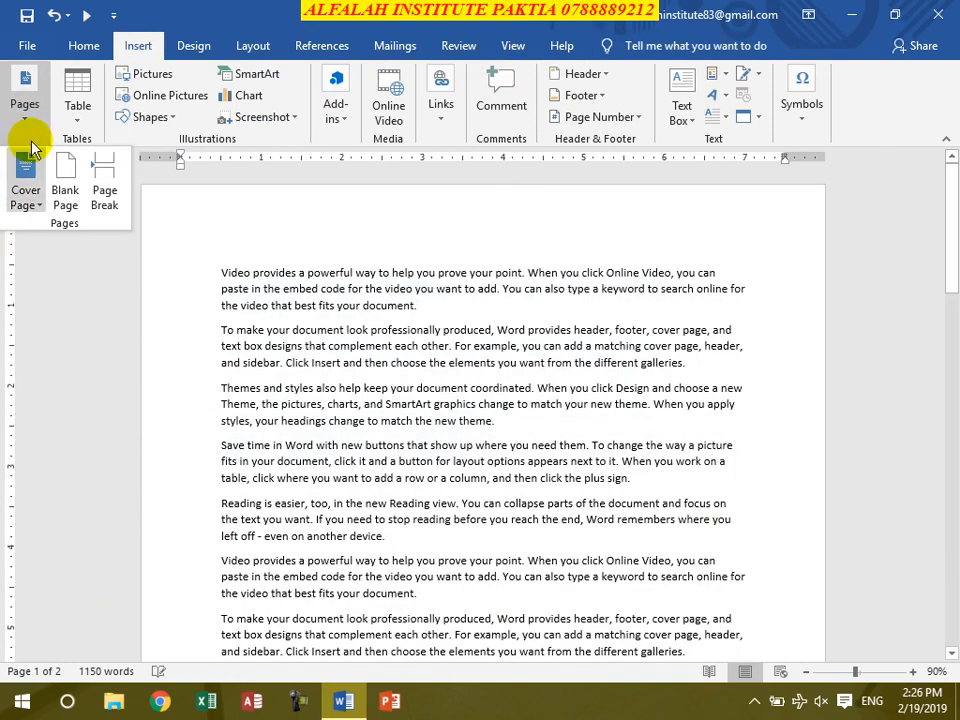
# Select the opening paragraphs of the first page and examine the cover page options offered for a selection
pyautogui.click(279, 377)
pyautogui.moveTo(281, 420); pyautogui.dragTo(575, 556)
pyautogui.moveTo(307, 396); pyautogui.dragTo(226, 270)
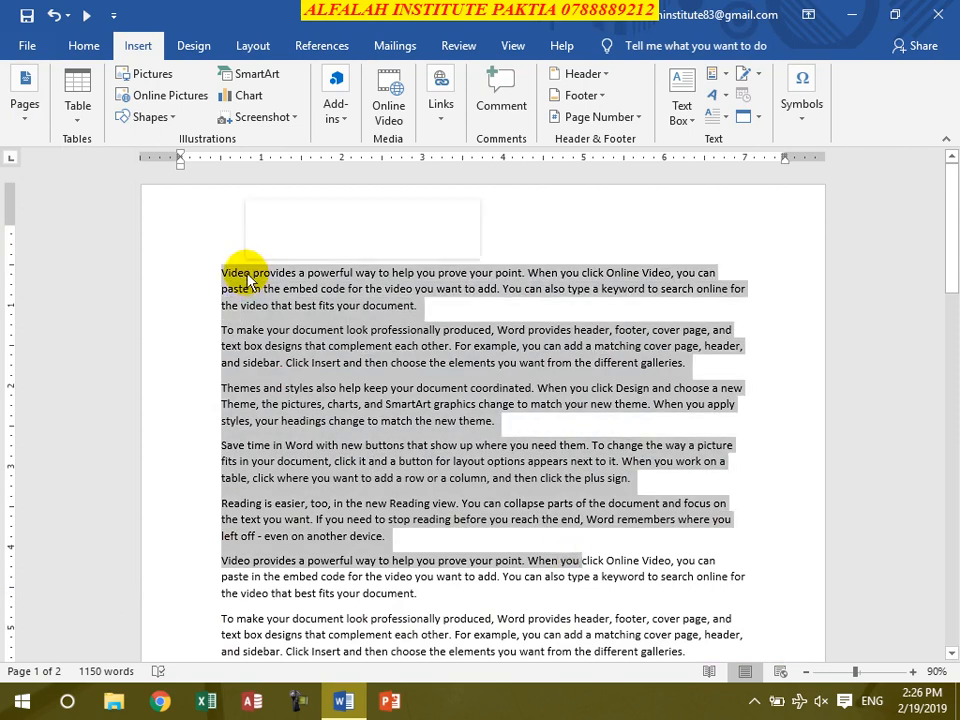
pyautogui.click(24, 112)
pyautogui.click(25, 185)
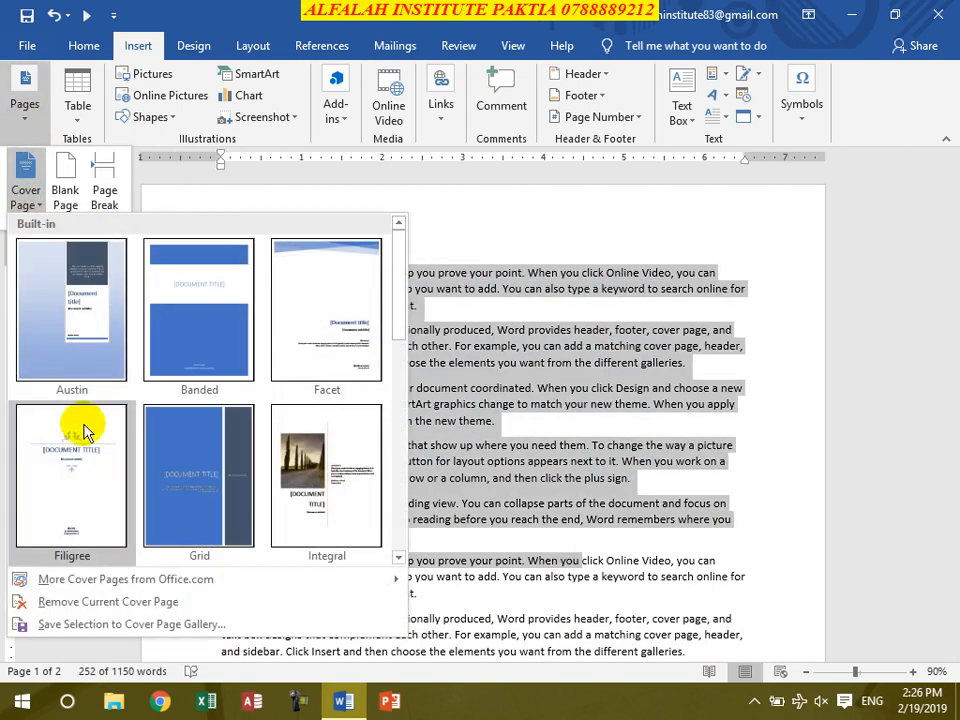
pyautogui.click(519, 412)
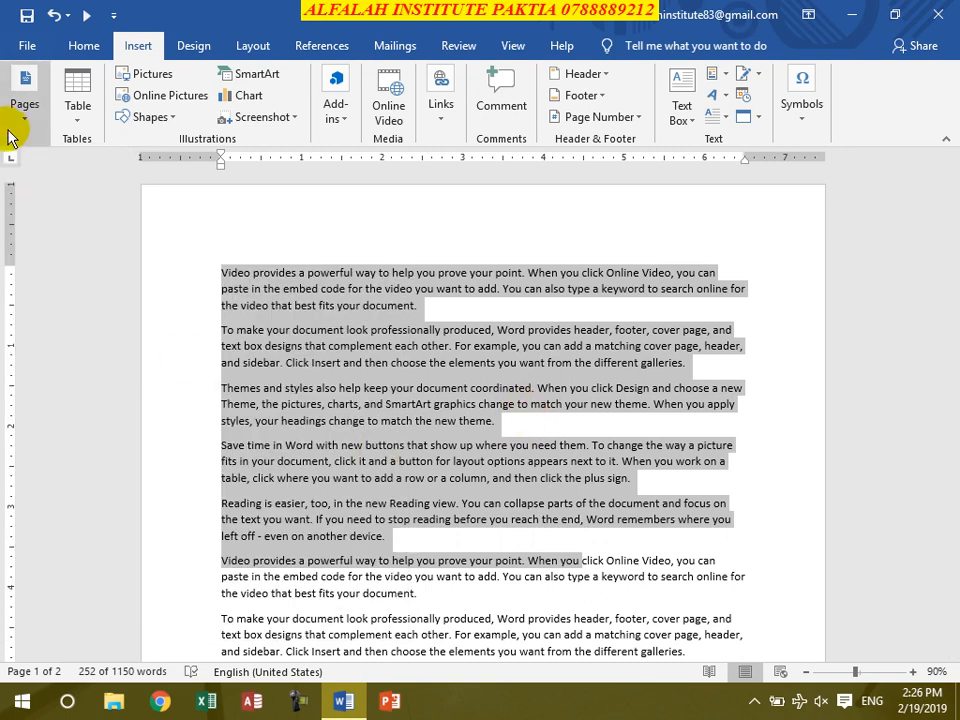
pyautogui.click(373, 514)
# Insert a blank page before the "Themes and styles" paragraph that starts the second page
pyautogui.click(26, 110)
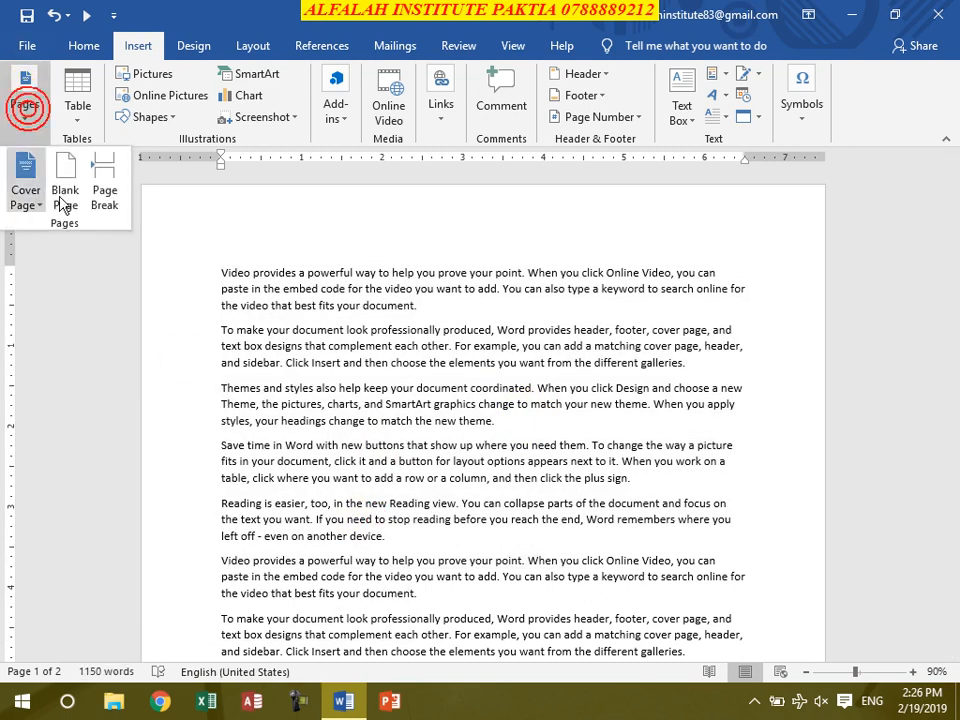
pyautogui.click(382, 446)
pyautogui.keyDown('ctrl'); pyautogui.scroll(-4, 383, 447); pyautogui.keyUp('ctrl')
pyautogui.keyDown('ctrl'); pyautogui.scroll(-1, 383, 447); pyautogui.keyUp('ctrl')
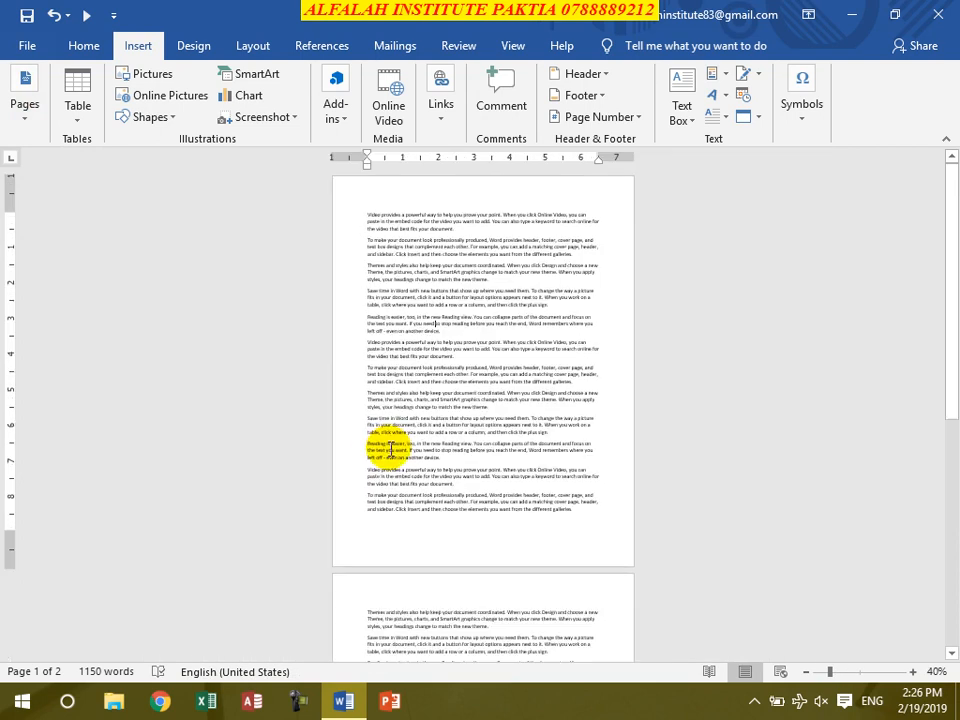
pyautogui.scroll(-4, 400, 450)
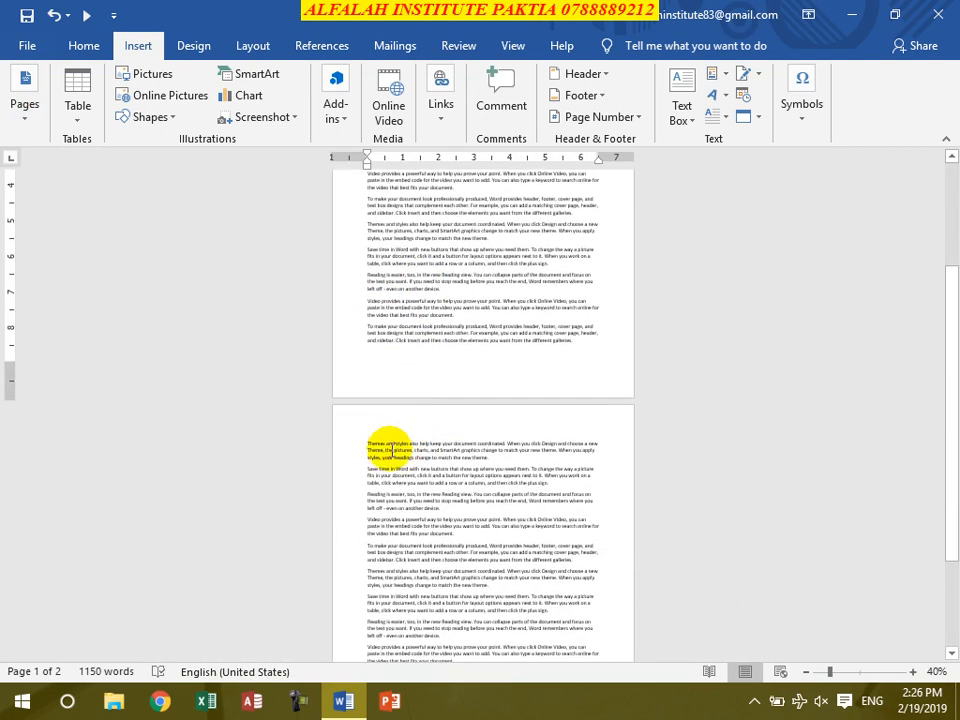
pyautogui.click(364, 441)
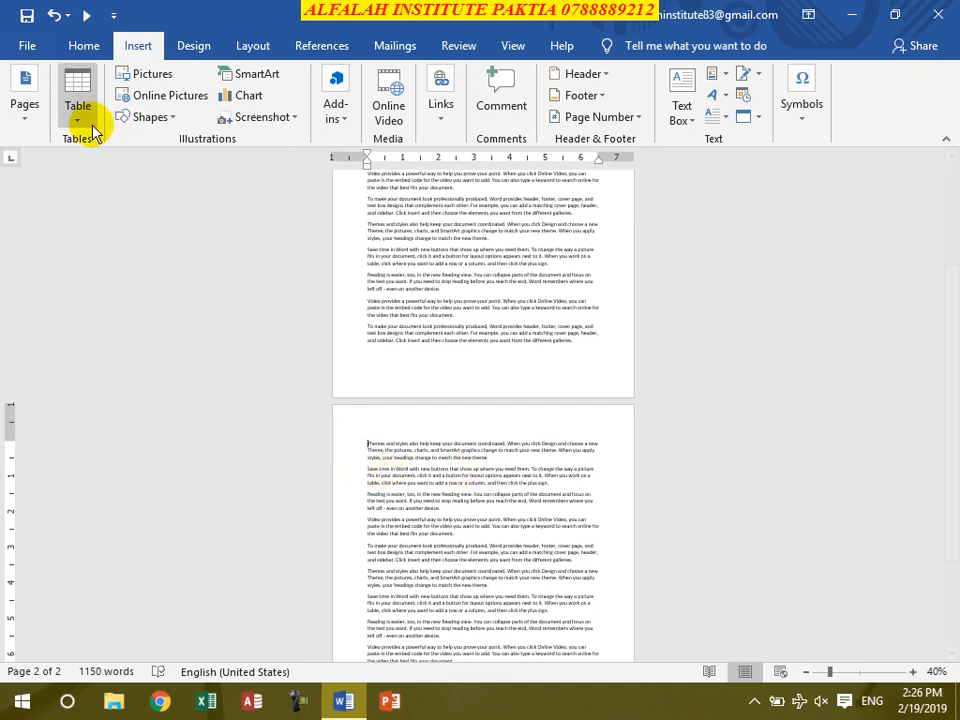
pyautogui.click(19, 112)
pyautogui.click(70, 195)
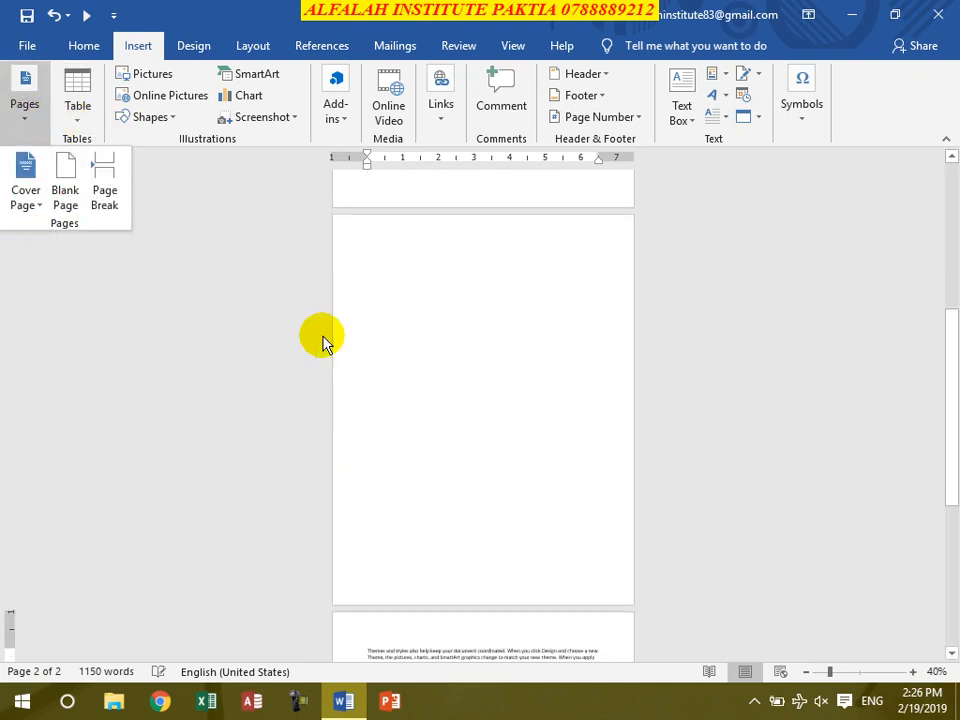
# Look over the inserted blank page, place the cursor on it, and undo the blank page insertion
pyautogui.scroll(3, 428, 402)
pyautogui.scroll(-7, 446, 407)
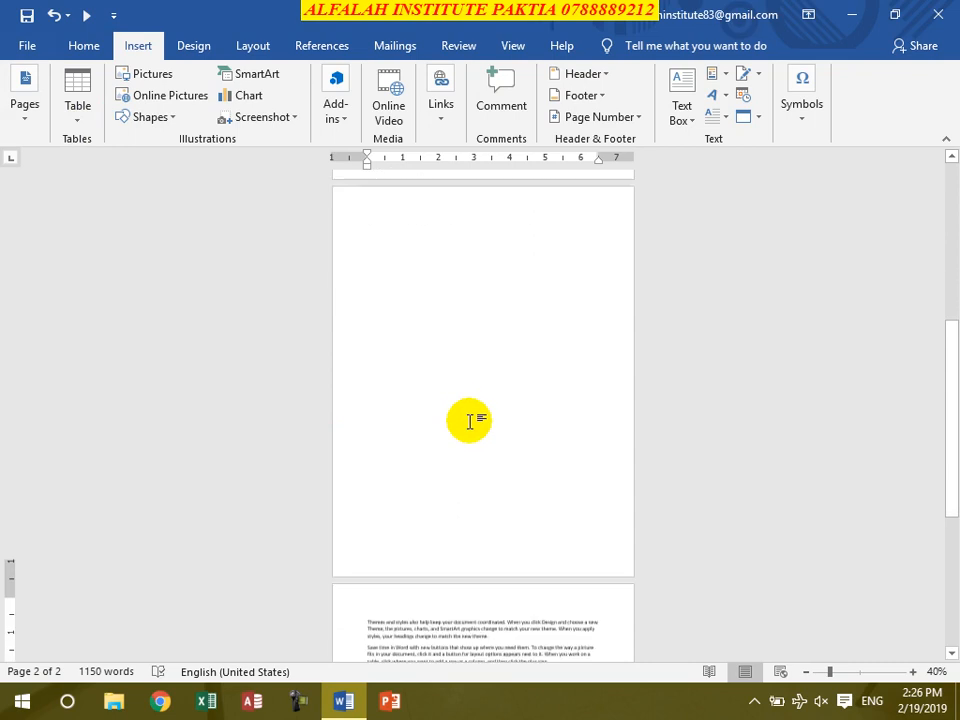
pyautogui.scroll(2, 443, 366)
pyautogui.click(443, 291)
pyautogui.scroll(2, 568, 397)
pyautogui.scroll(1, 566, 397)
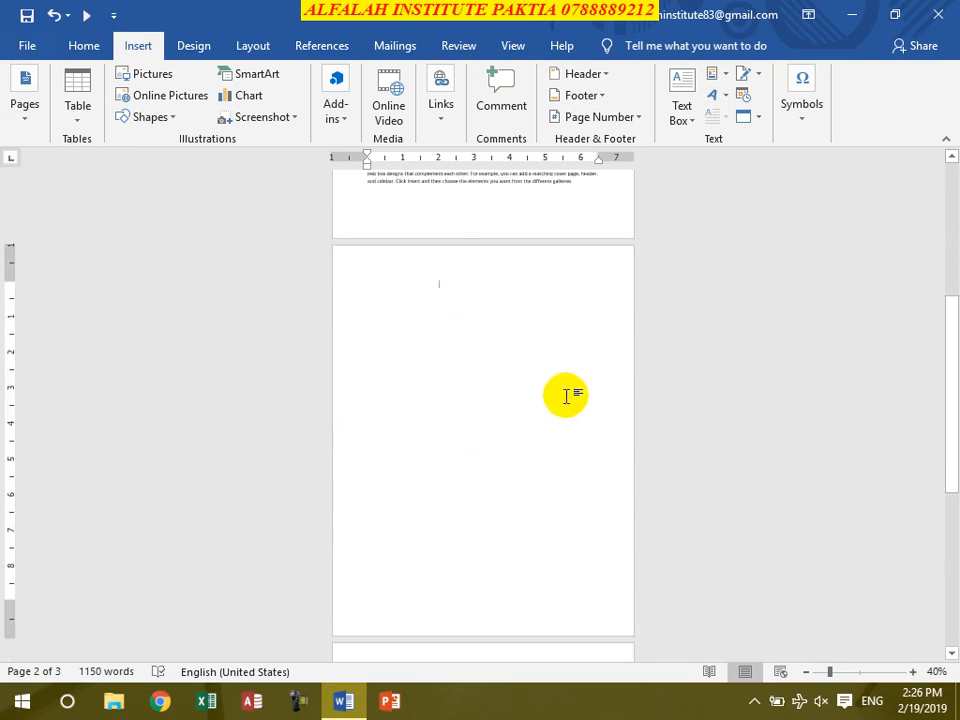
pyautogui.hotkey('ctrl', 'z')
pyautogui.hotkey('ctrl', 'z')
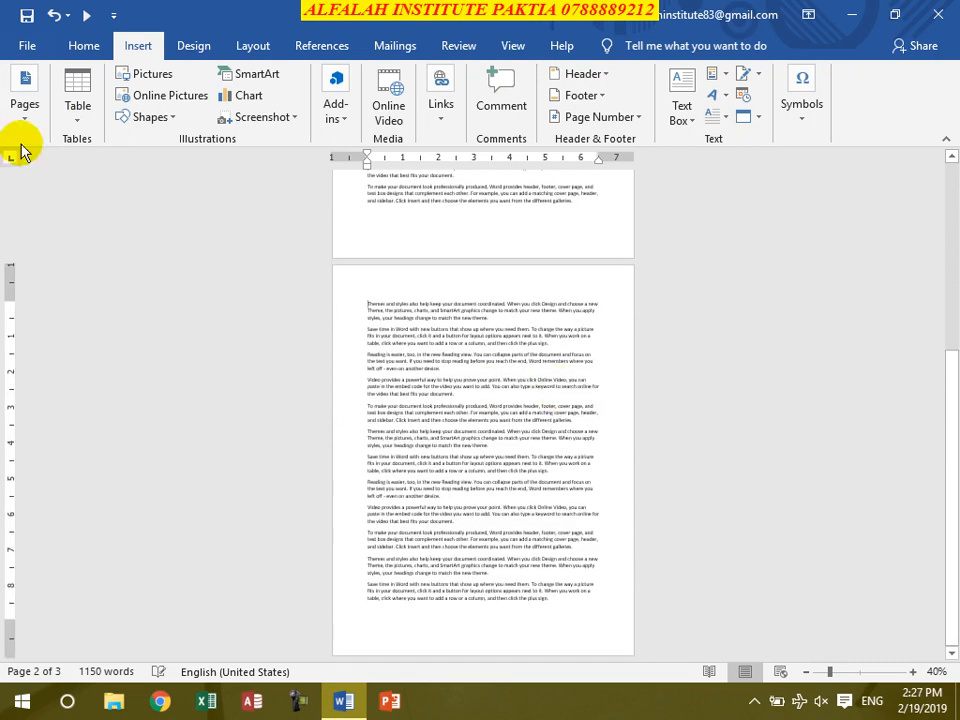
pyautogui.keyDown('ctrl'); pyautogui.scroll(5, 458, 405); pyautogui.keyUp('ctrl')
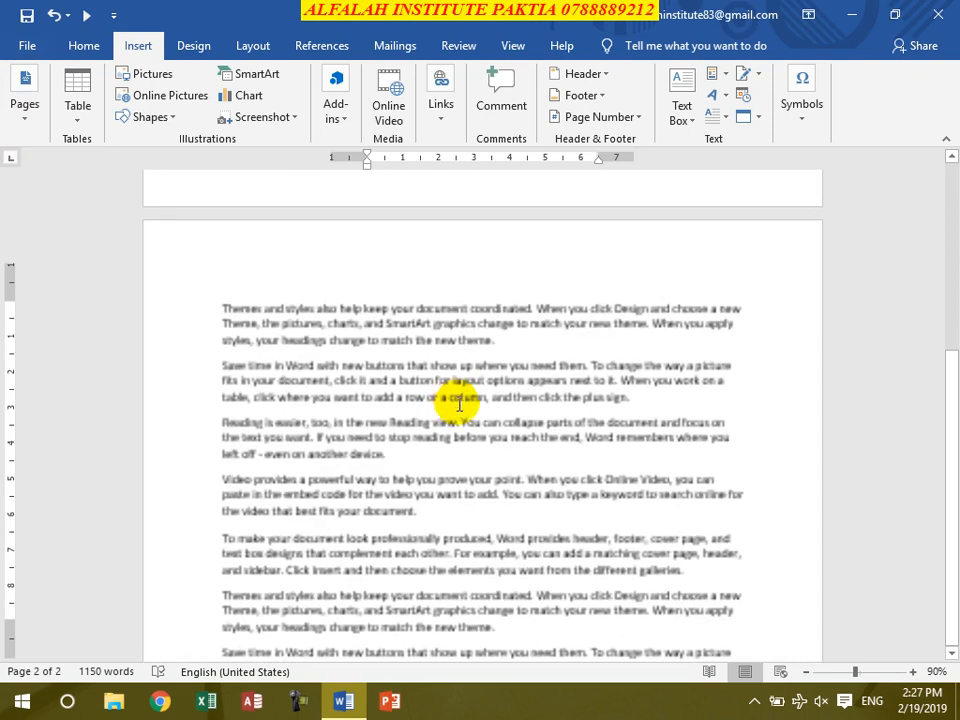
pyautogui.scroll(3, 456, 395)
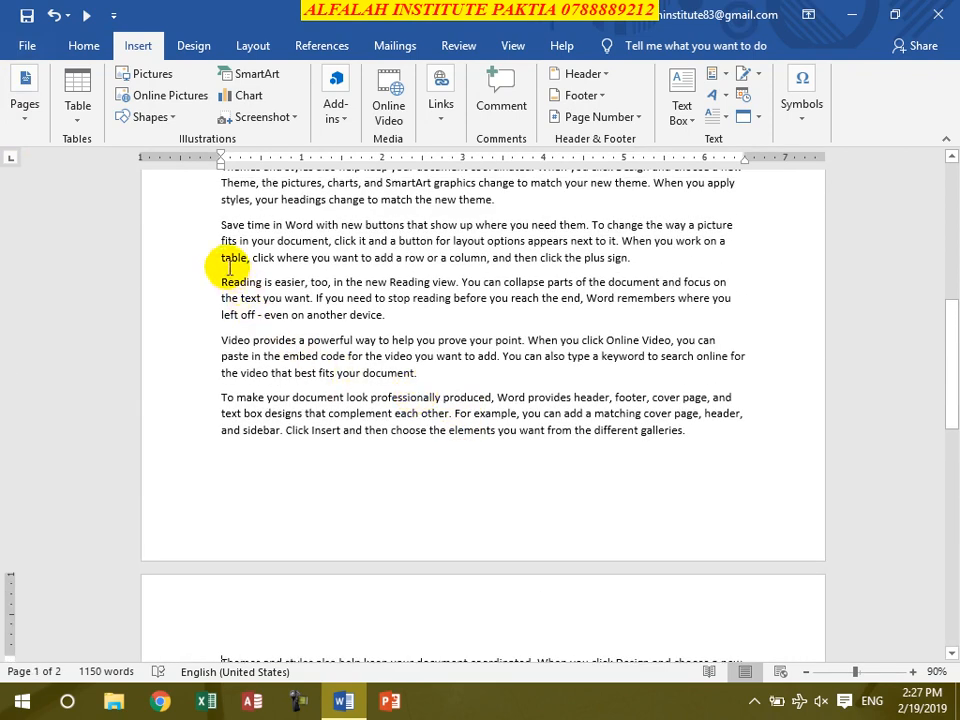
# Insert a page break before the "Reading is easier" paragraph in the lower part of the first page
pyautogui.click(220, 274)
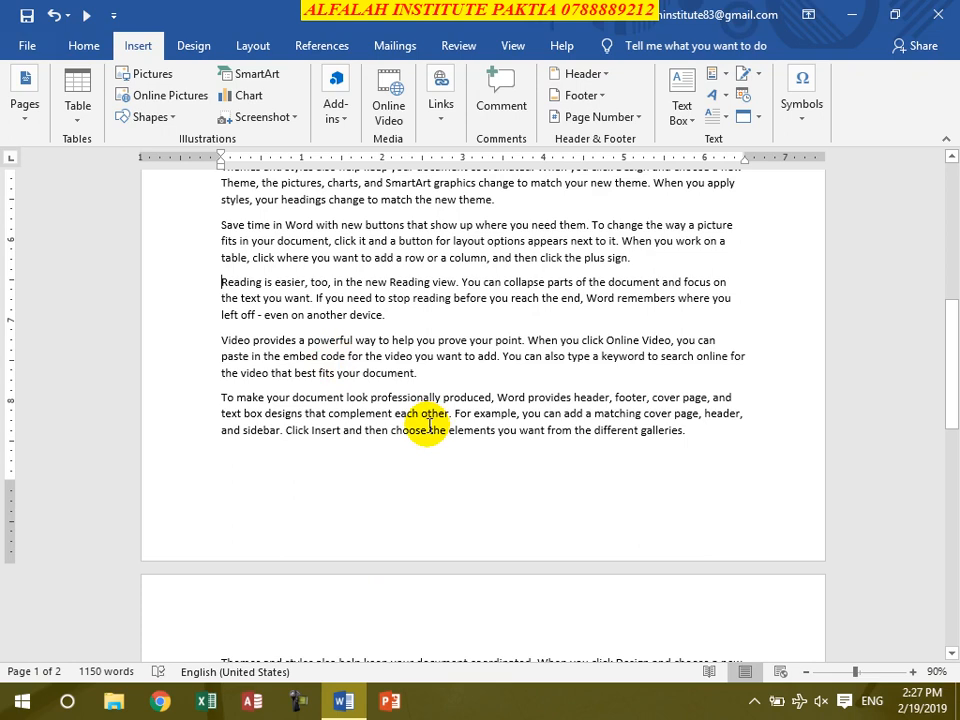
pyautogui.click(16, 122)
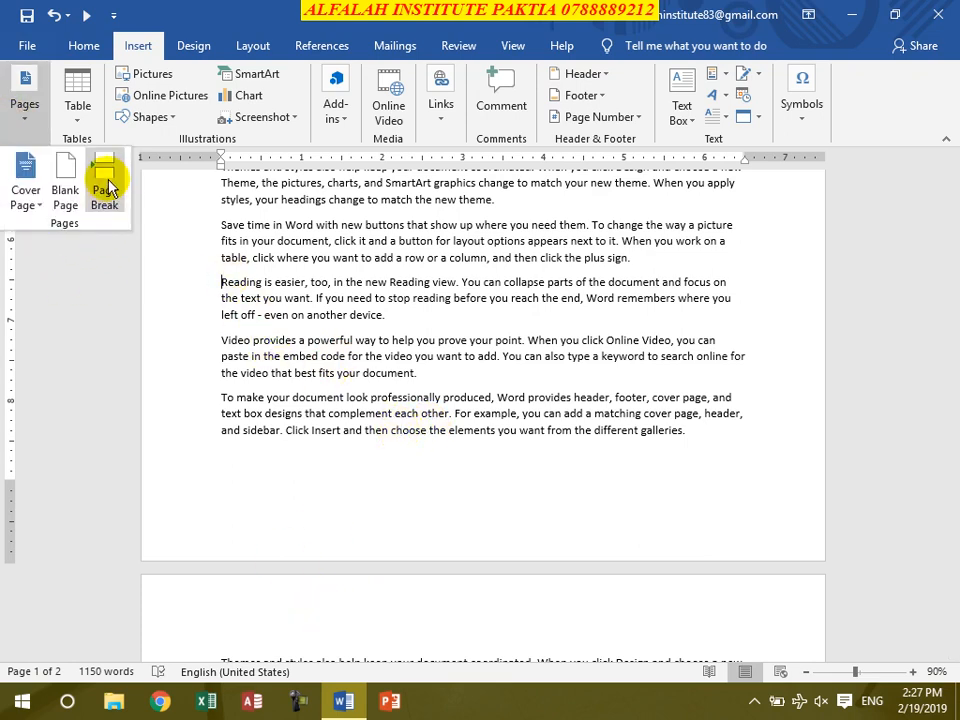
pyautogui.click(105, 190)
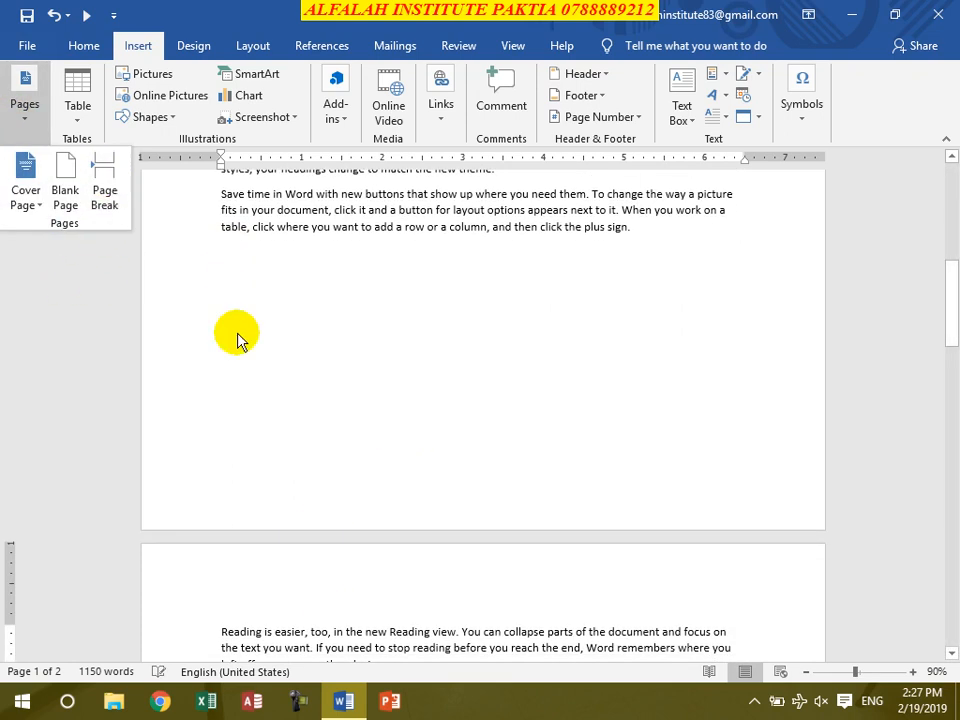
pyautogui.click(317, 321)
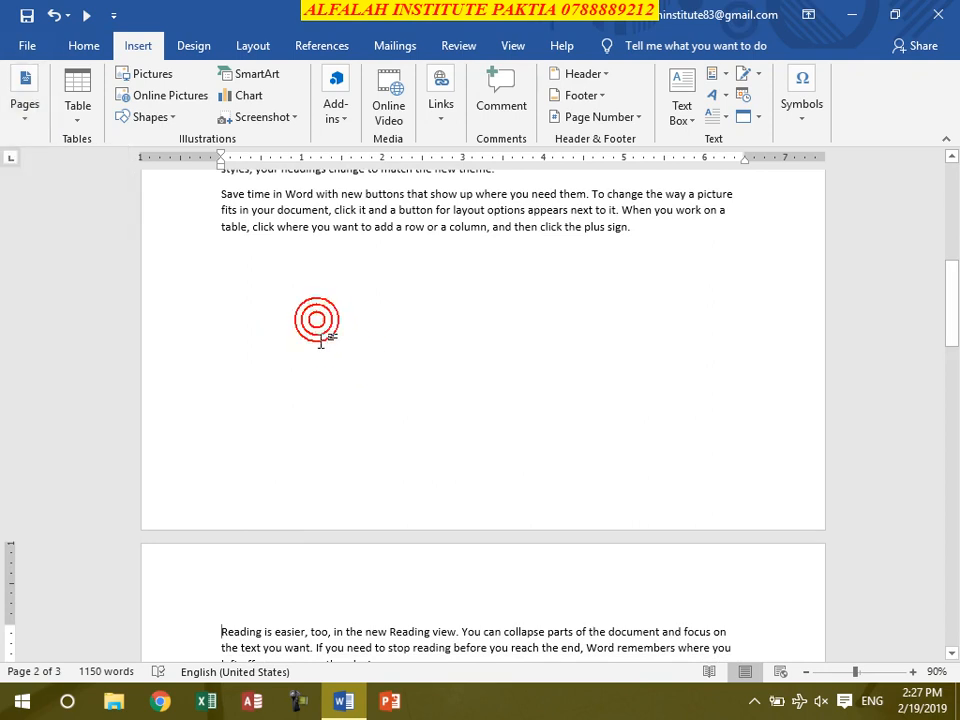
# Remove the page break before the "Reading is easier" paragraph, add it again at the same place, and remove it once more
pyautogui.press('BackSpace')
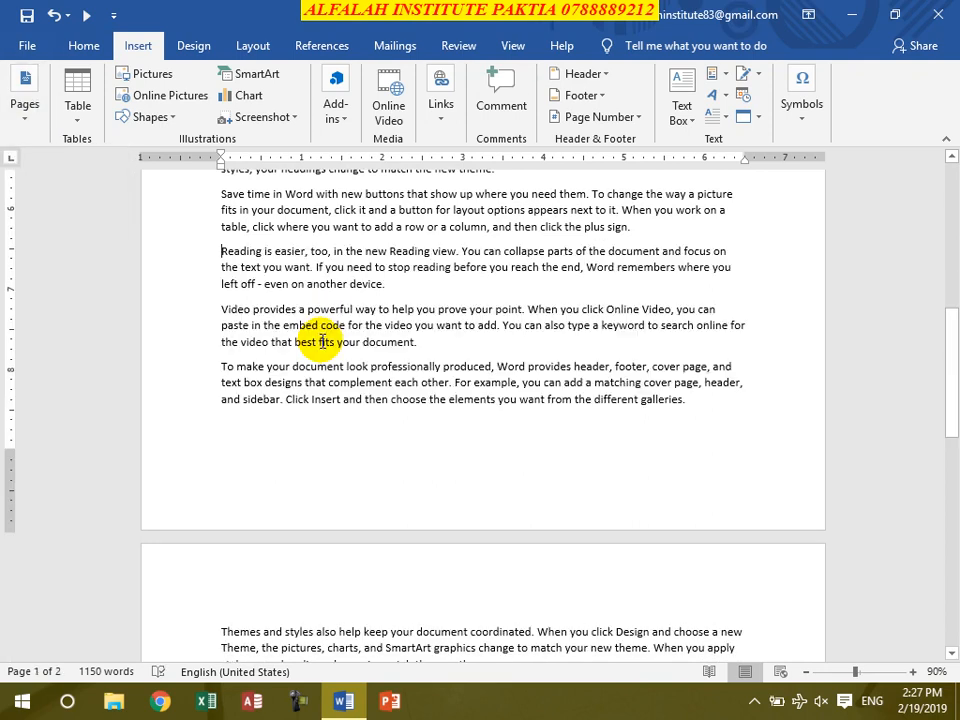
pyautogui.hotkey('ctrl', 'Return')
pyautogui.press('BackSpace')
# Delete all of the sample text from the document
pyautogui.hotkey('ctrl', 'Home')
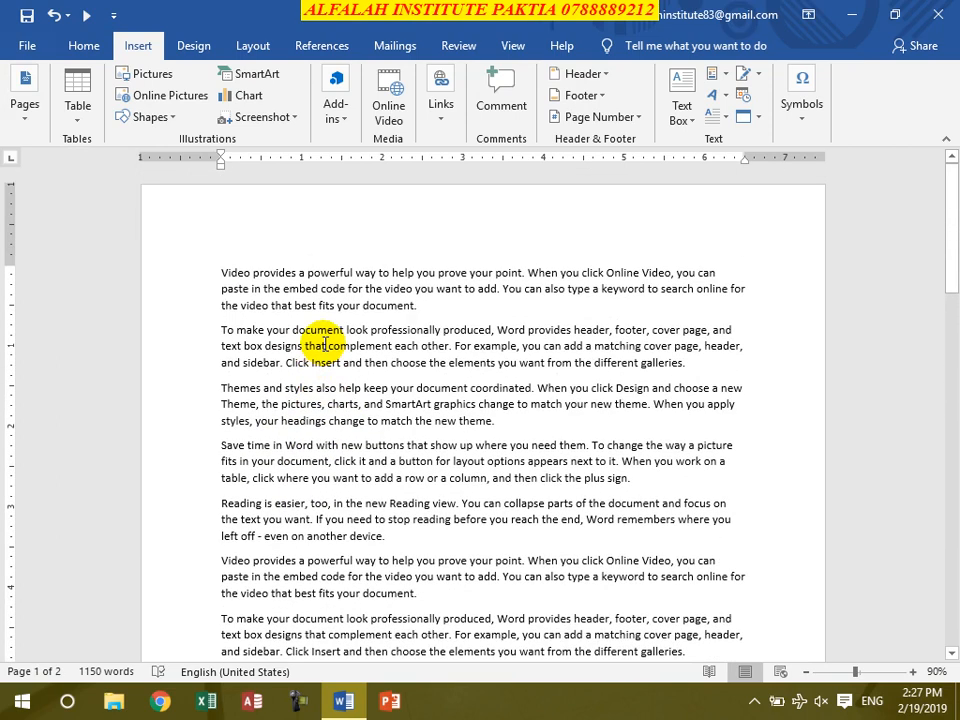
pyautogui.hotkey('ctrl', 'a')
pyautogui.press('Delete')
pyautogui.scroll(4, 323, 345)
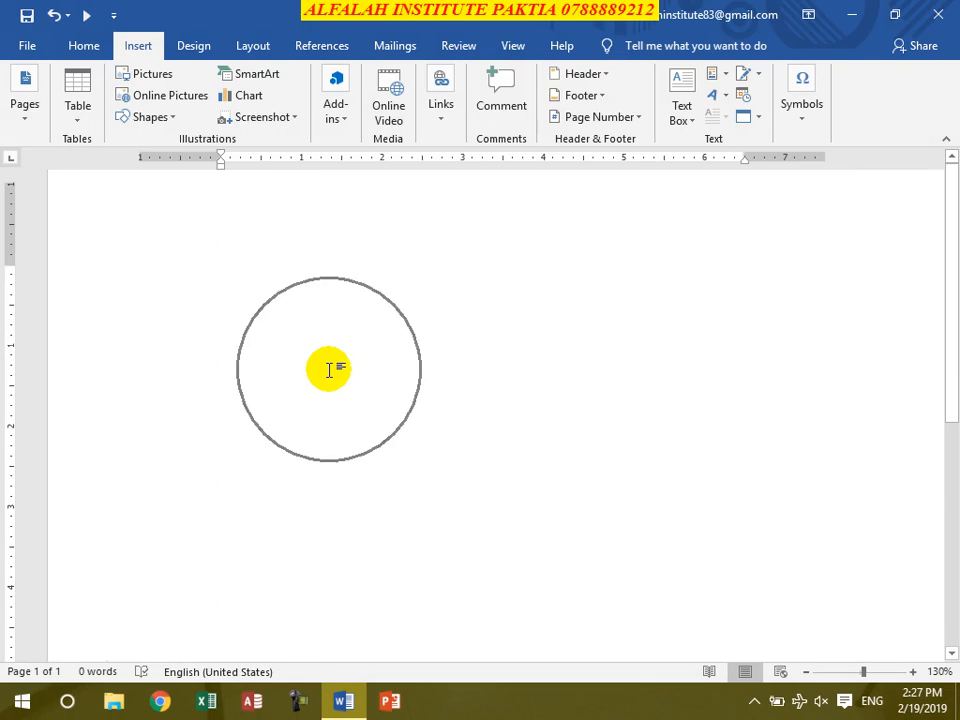
# Insert a table with 11 columns and 25 rows, AutoFit to window, and remember these dimensions for new tables
pyautogui.click(77, 105)
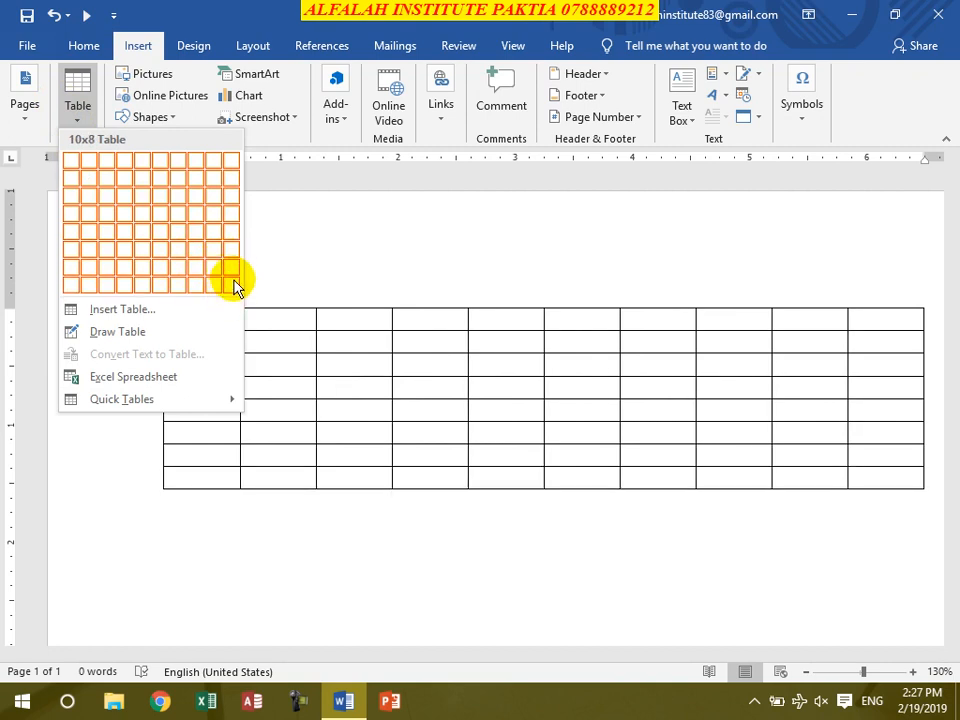
pyautogui.click(124, 312)
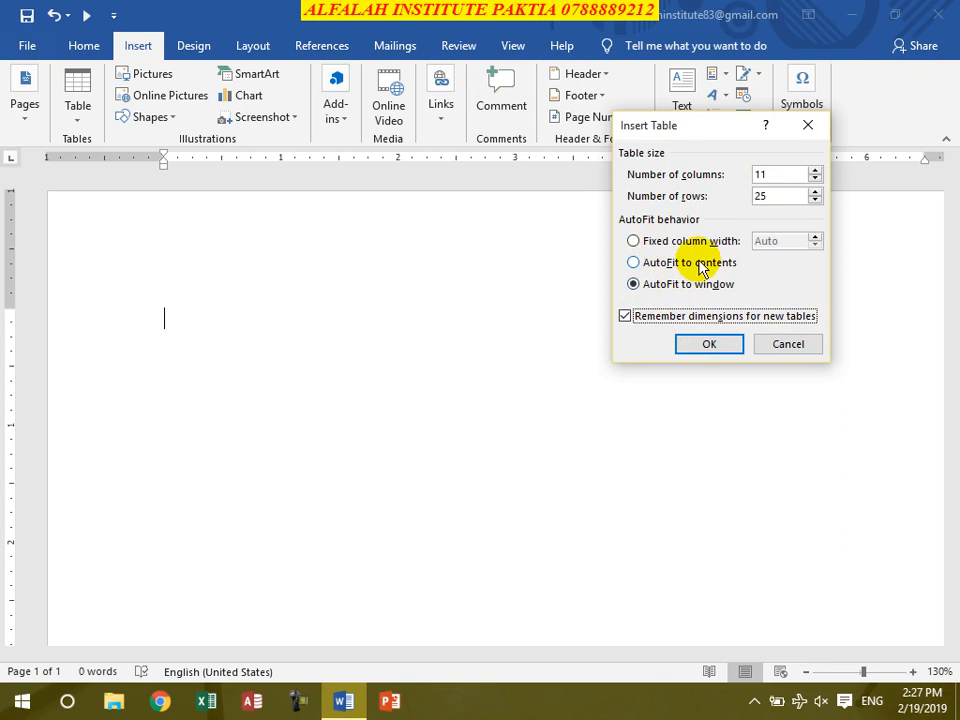
pyautogui.click(703, 342)
pyautogui.scroll(-5, 580, 500)
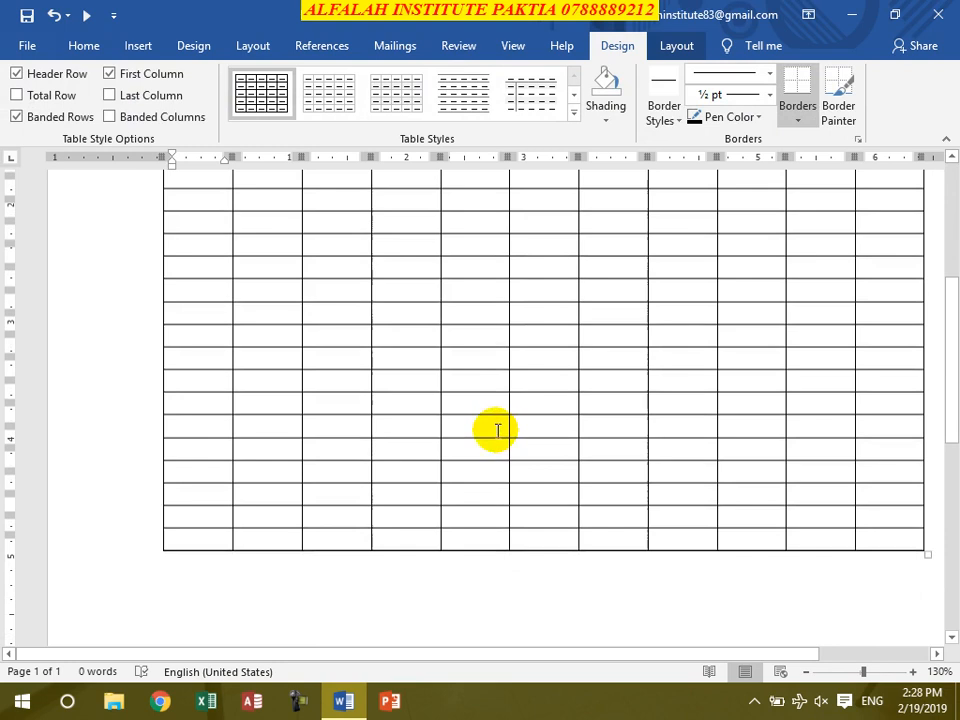
# Delete the entire table from the document
pyautogui.scroll(5, 497, 431)
pyautogui.hotkey('ctrl', 'a')
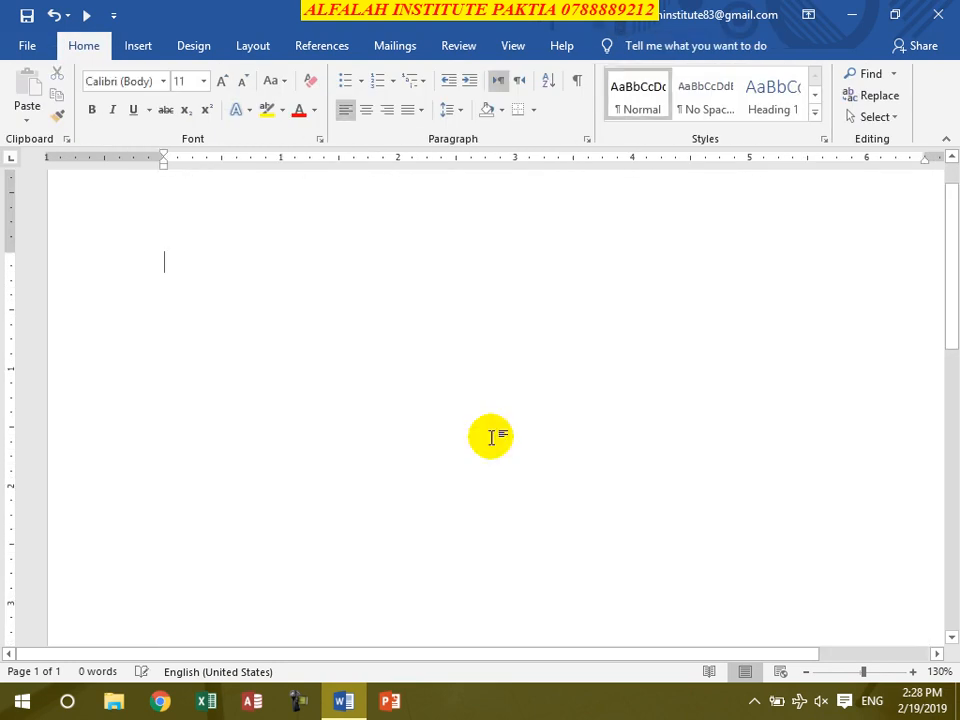
pyautogui.press('BackSpace')
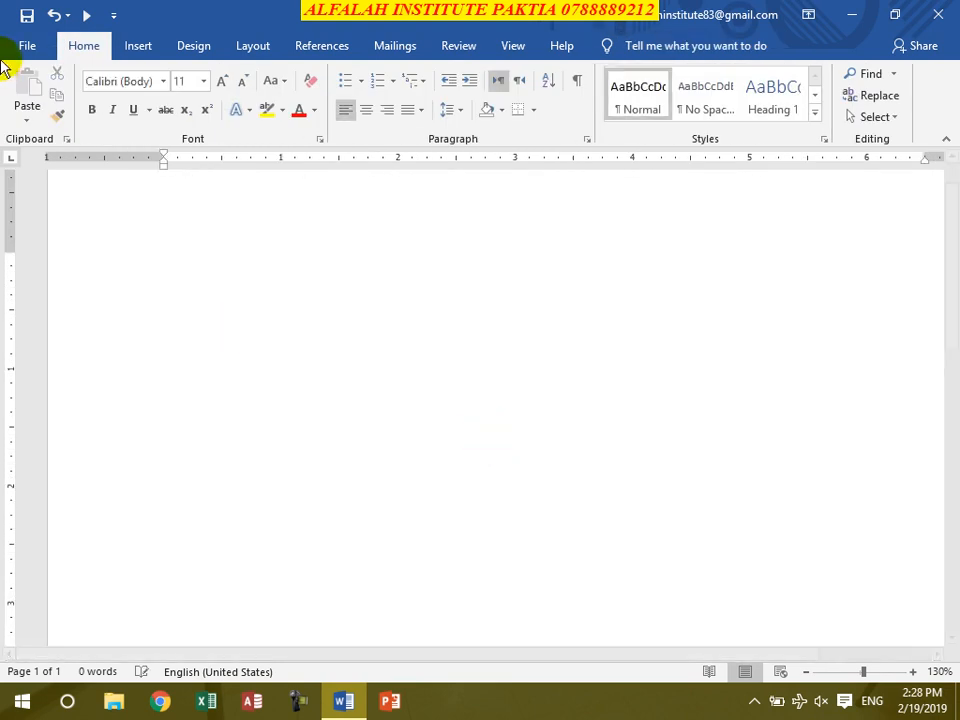
# Check the remembered dimensions in the Insert Table settings and leave without inserting a table
pyautogui.click(145, 47)
pyautogui.click(86, 107)
pyautogui.click(148, 306)
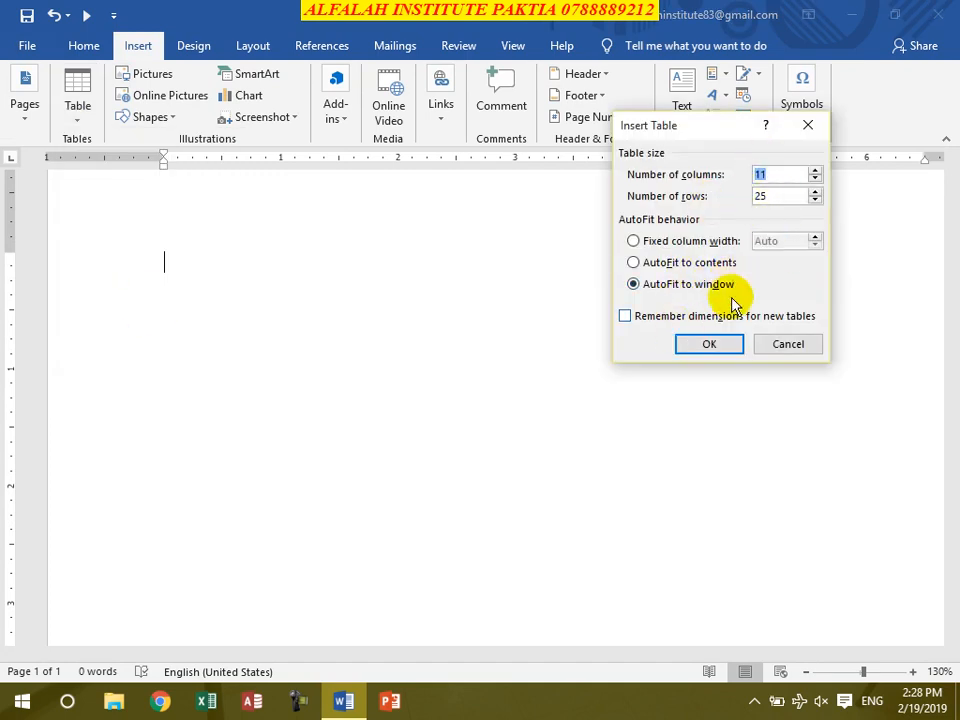
pyautogui.click(790, 346)
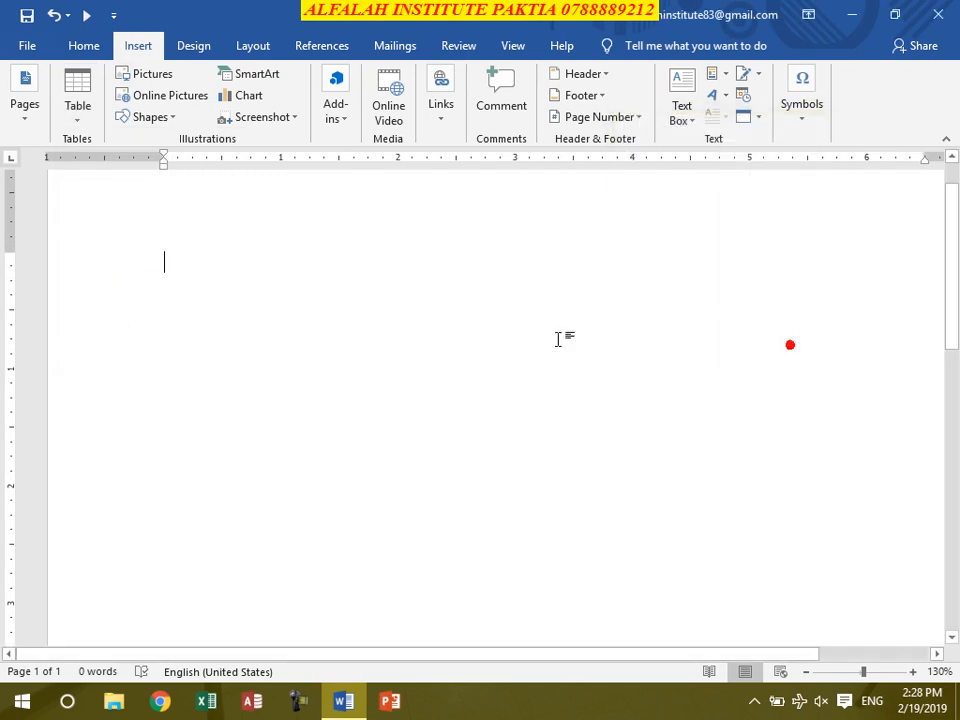
# Insert an embedded Excel spreadsheet and enlarge its frame to reach at least column K
pyautogui.click(73, 118)
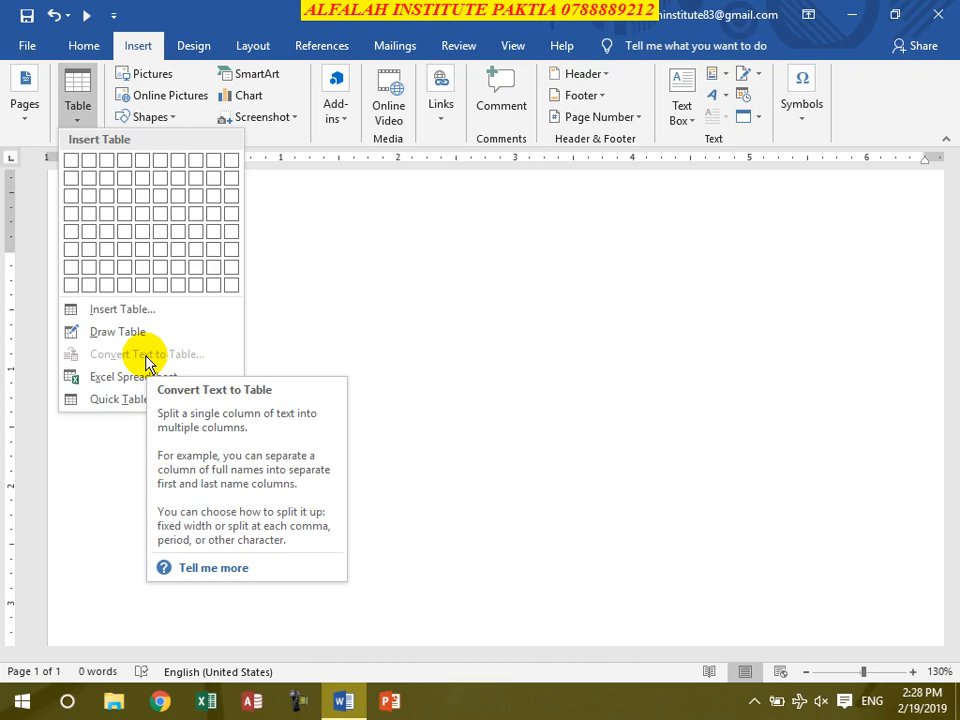
pyautogui.click(96, 377)
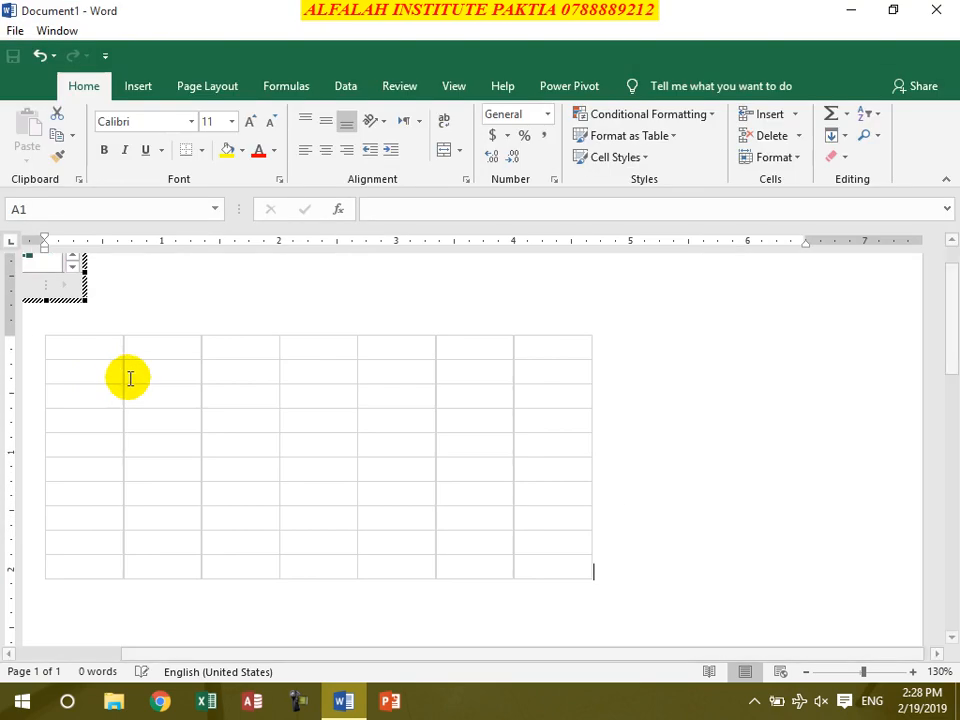
pyautogui.moveTo(79, 300); pyautogui.dragTo(343, 476)
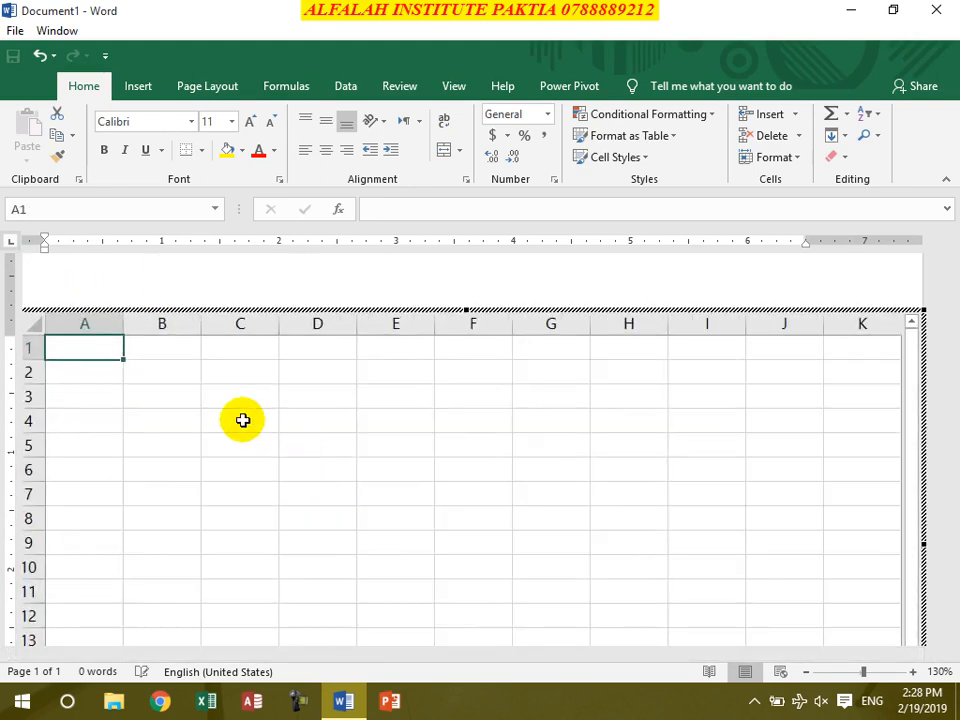
# Fill the cell range B2:H12 of the embedded spreadsheet with the text "kaka"
pyautogui.moveTo(153, 383); pyautogui.dragTo(612, 614)
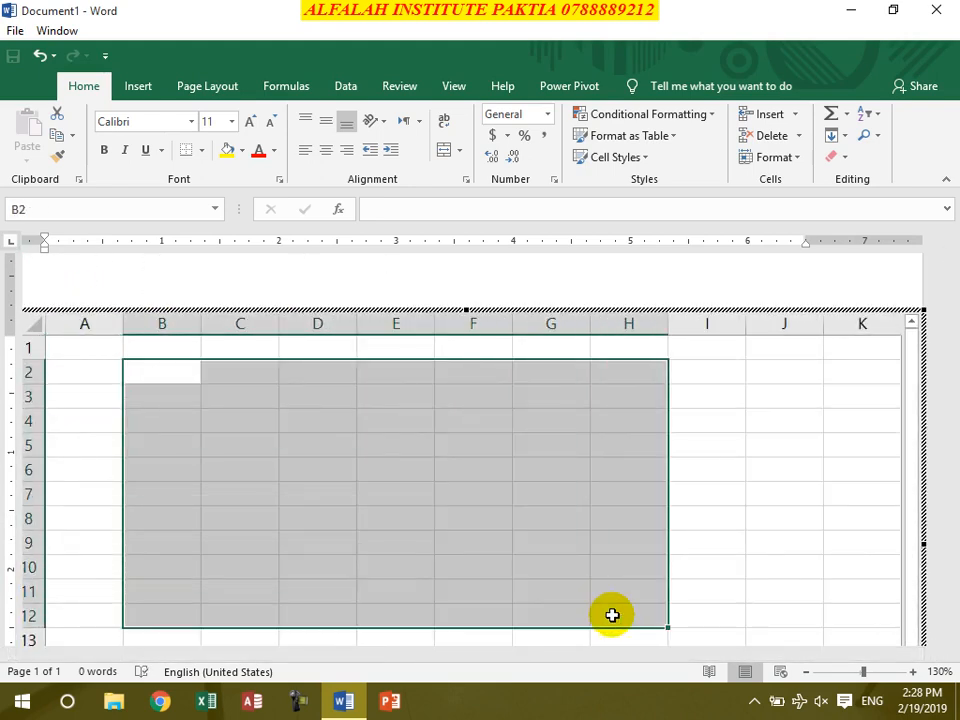
pyautogui.write('kaka')
pyautogui.hotkey('ctrl', 'Return')
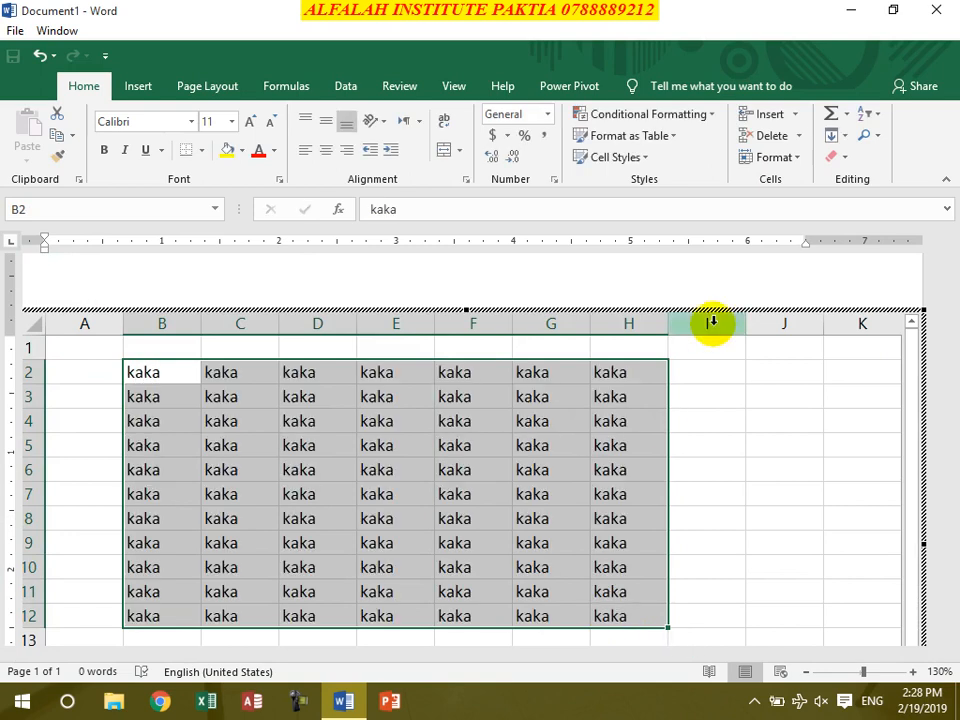
# Leave spreadsheet editing, look over the embedded sheet on the page, and delete it from the document
pyautogui.click(745, 284)
pyautogui.scroll(-5, 714, 420)
pyautogui.scroll(5, 704, 430)
pyautogui.click(501, 374)
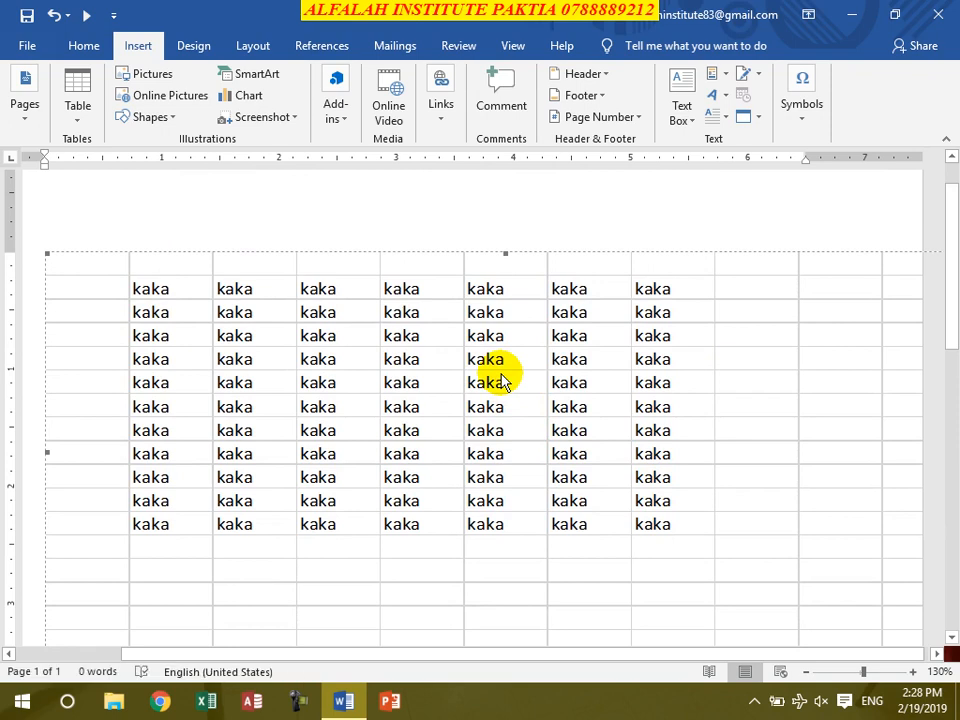
pyautogui.press('Delete')
pyautogui.click(72, 128)
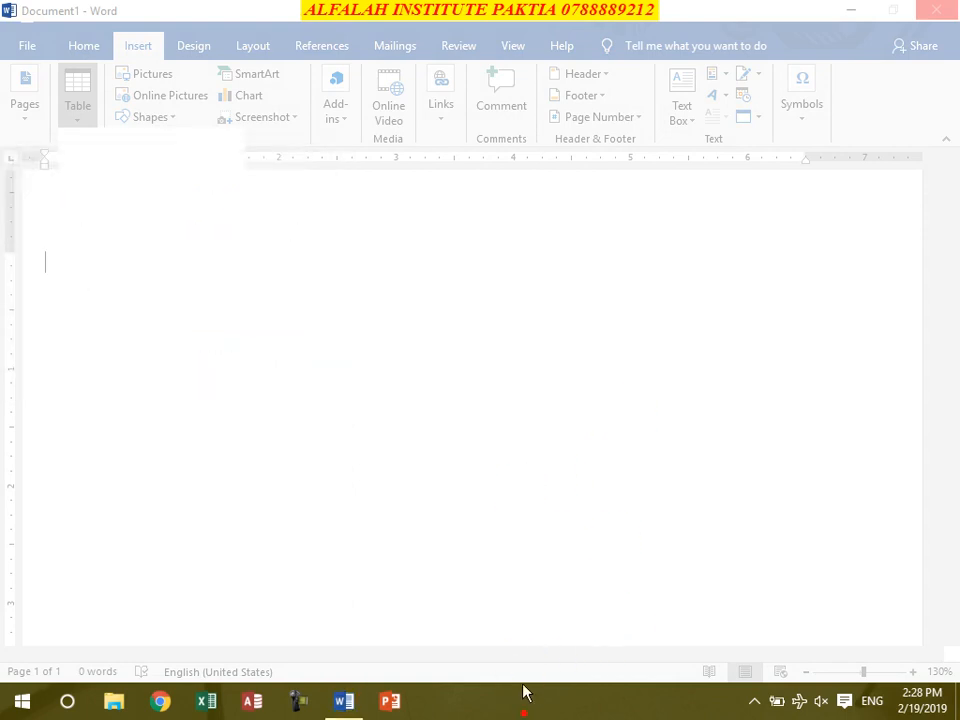
pyautogui.click(952, 20)
pyautogui.hotkey('ctrl', '2')
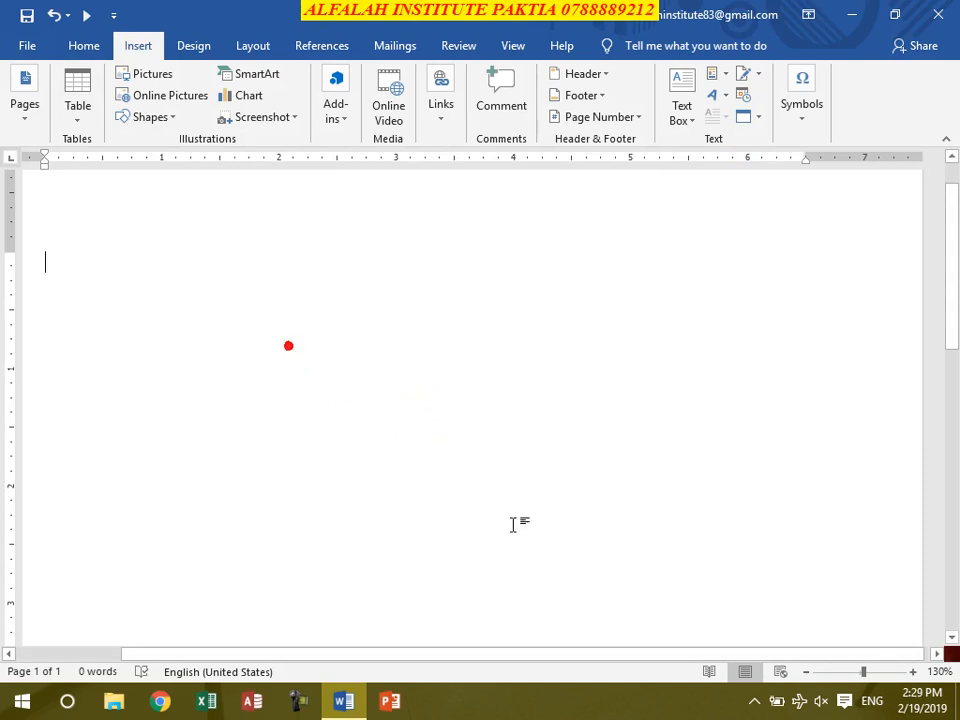
pyautogui.click(756, 711)
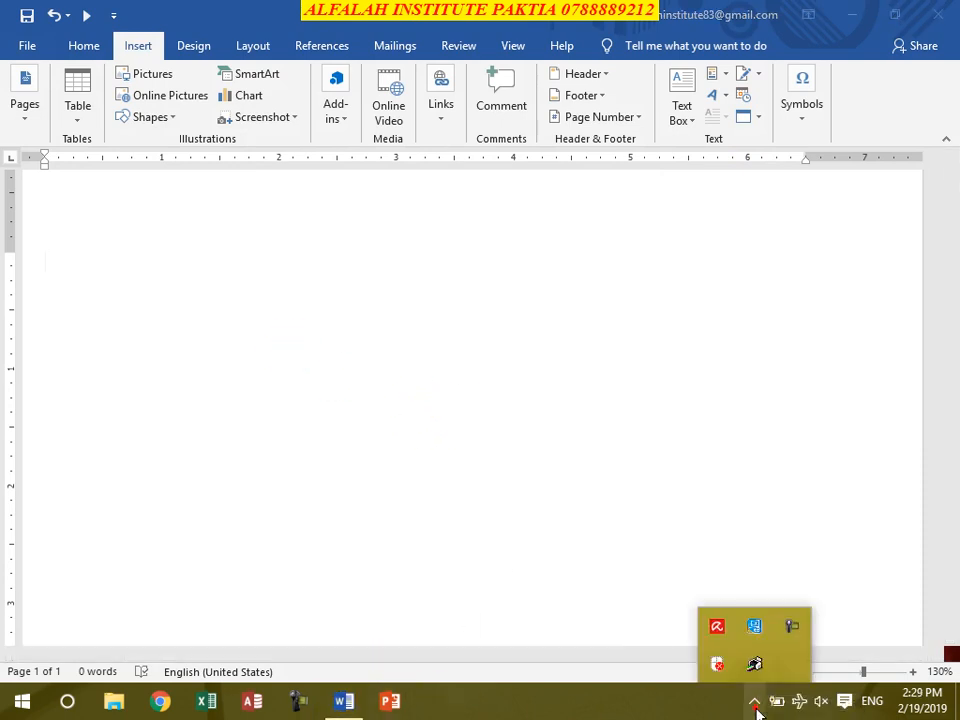
pyautogui.click(332, 420)
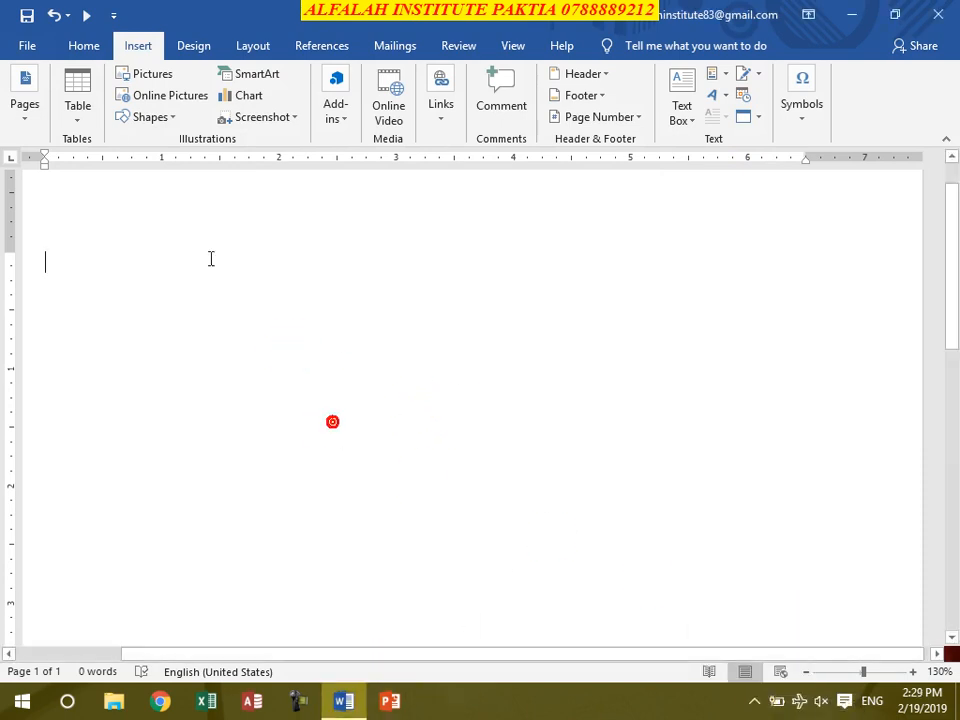
# Browse the built-in quick tables, insert the Calendar 2 design, and delete the inserted calendar again
pyautogui.click(78, 120)
pyautogui.moveTo(165, 400)
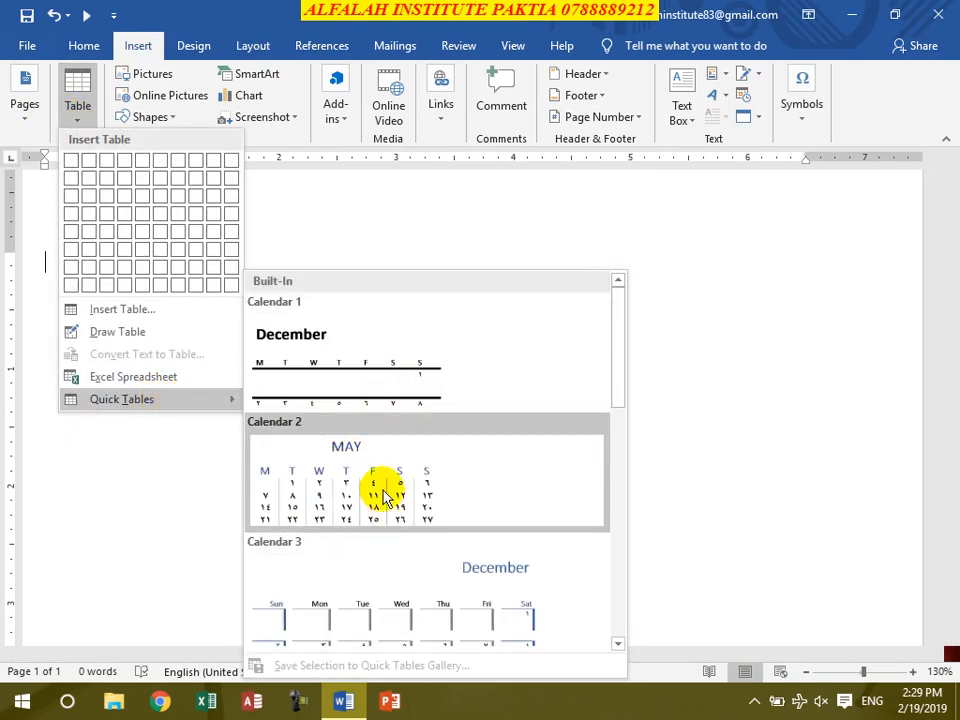
pyautogui.scroll(-3, 399, 521)
pyautogui.scroll(-3, 399, 521)
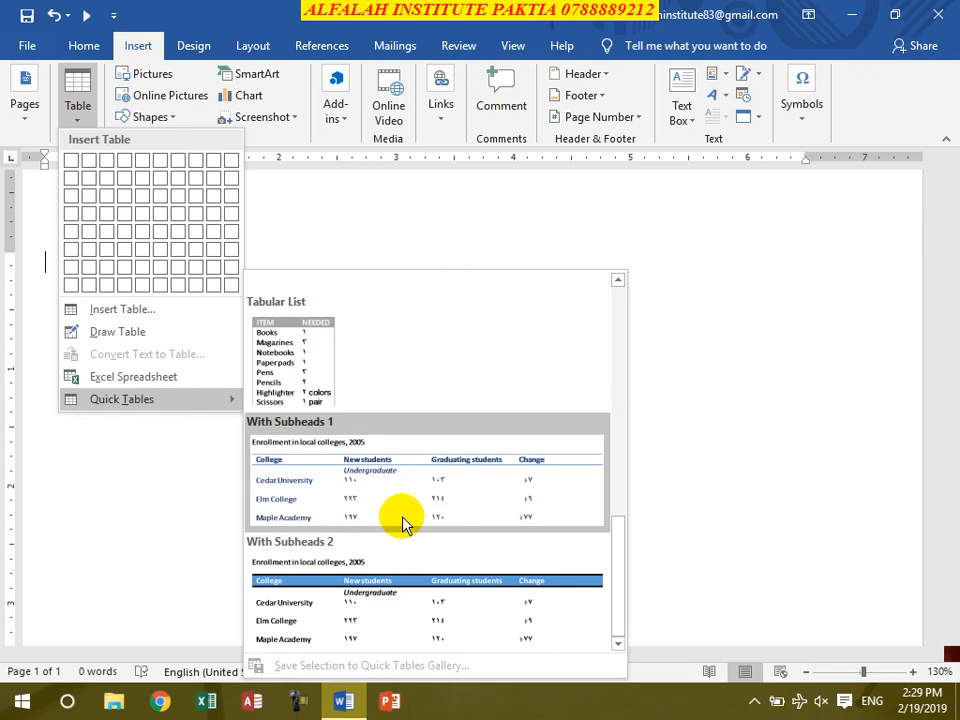
pyautogui.scroll(6, 397, 530)
pyautogui.click(386, 549)
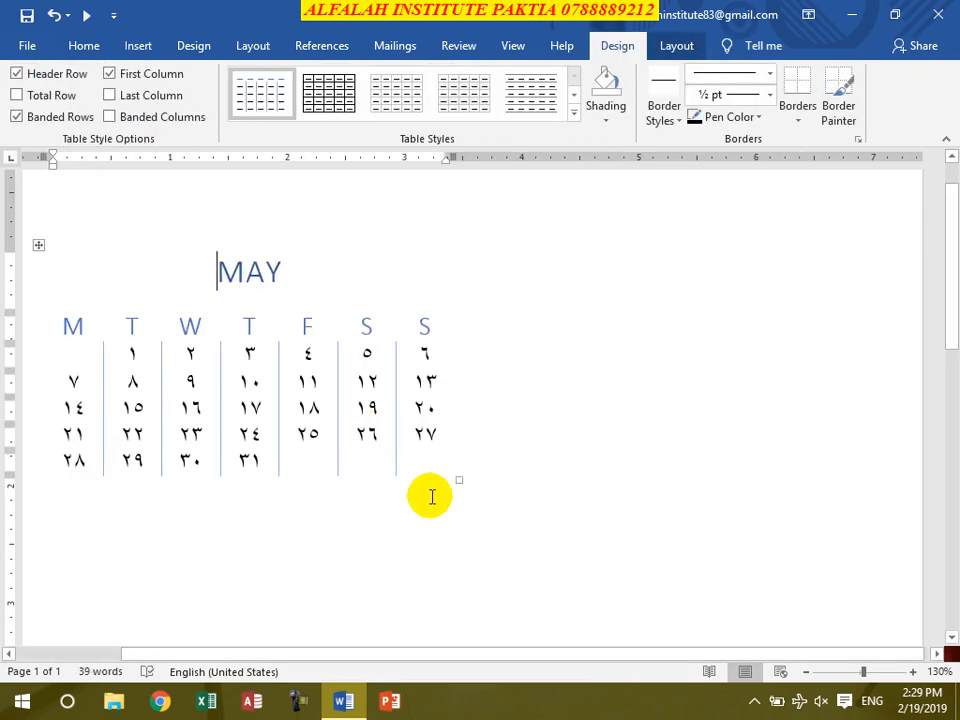
pyautogui.hotkey('ctrl', 'a')
pyautogui.press('Delete')
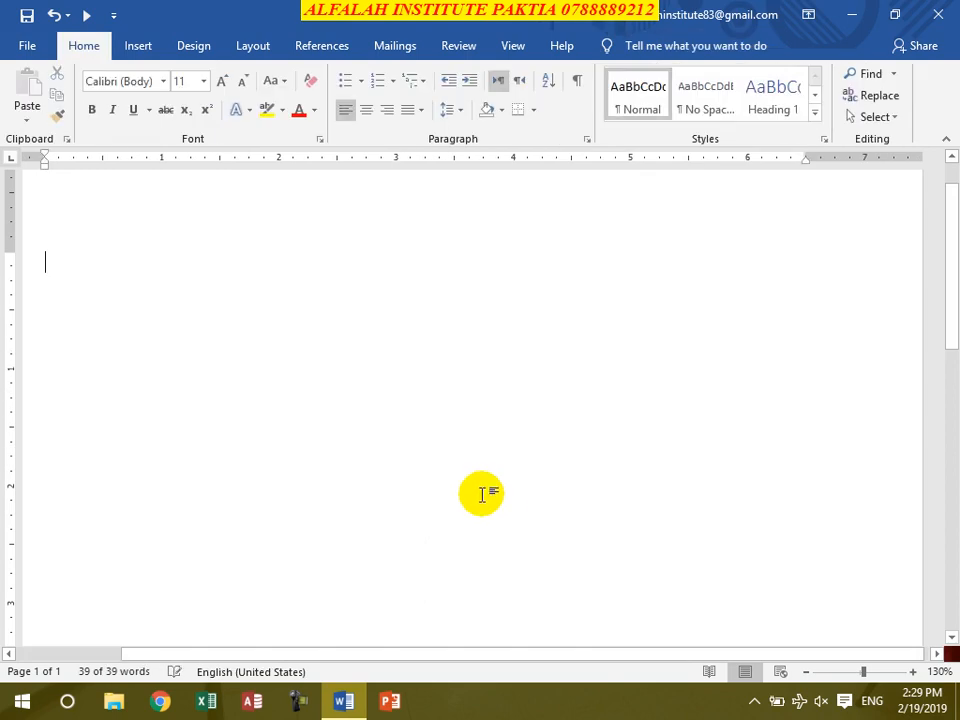
# Set the Numeral option for showing document content to Arabic in the advanced program options
pyautogui.click(27, 45)
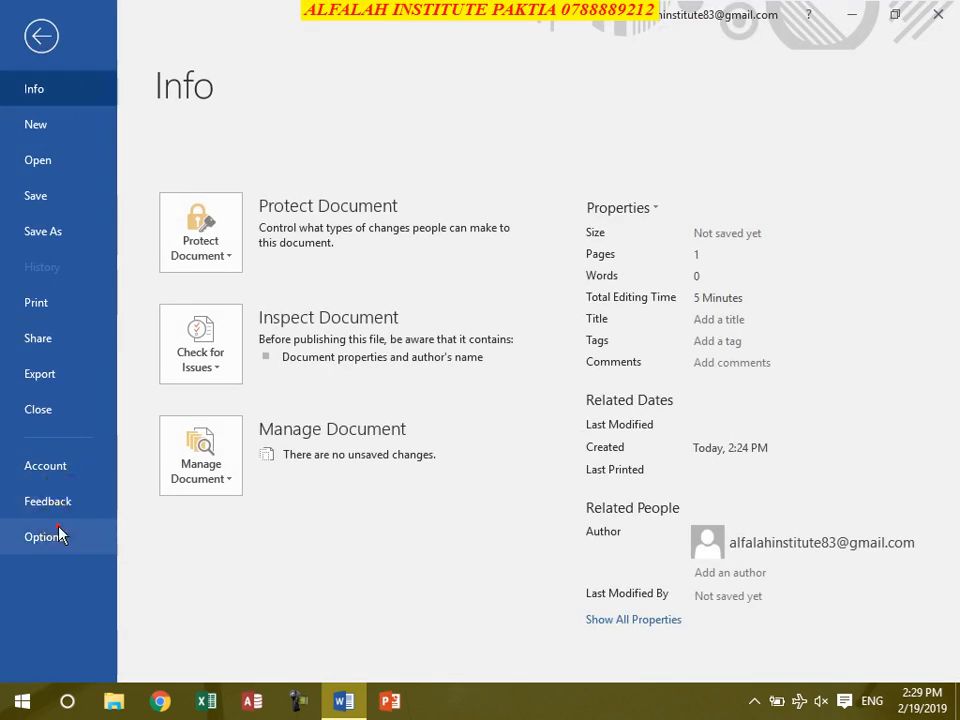
pyautogui.click(58, 530)
pyautogui.click(133, 220)
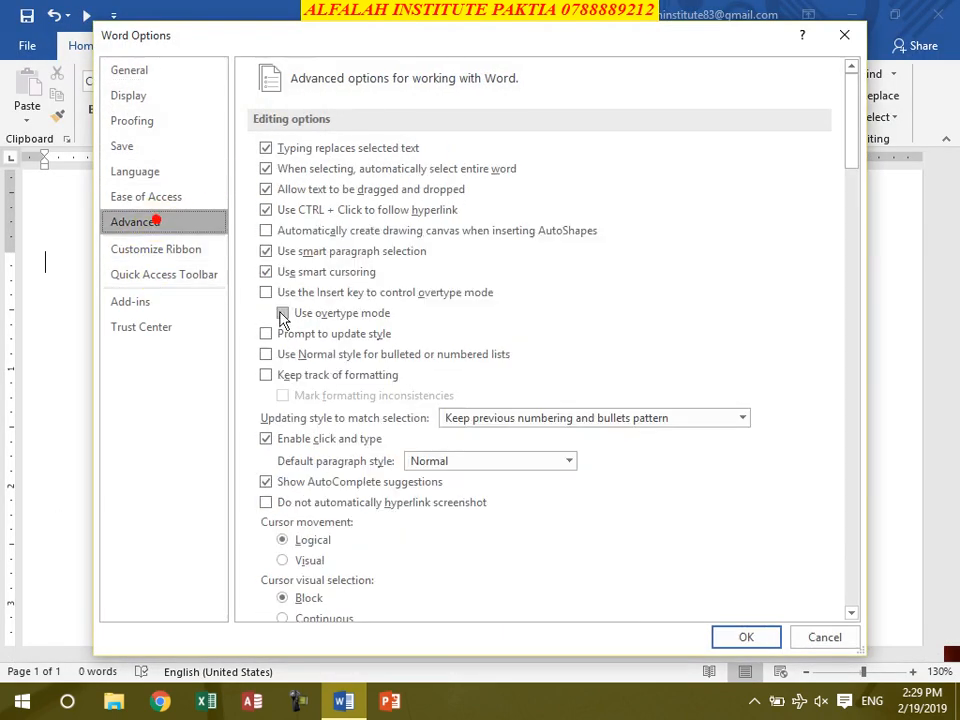
pyautogui.scroll(-5, 395, 368)
pyautogui.scroll(-6, 400, 370)
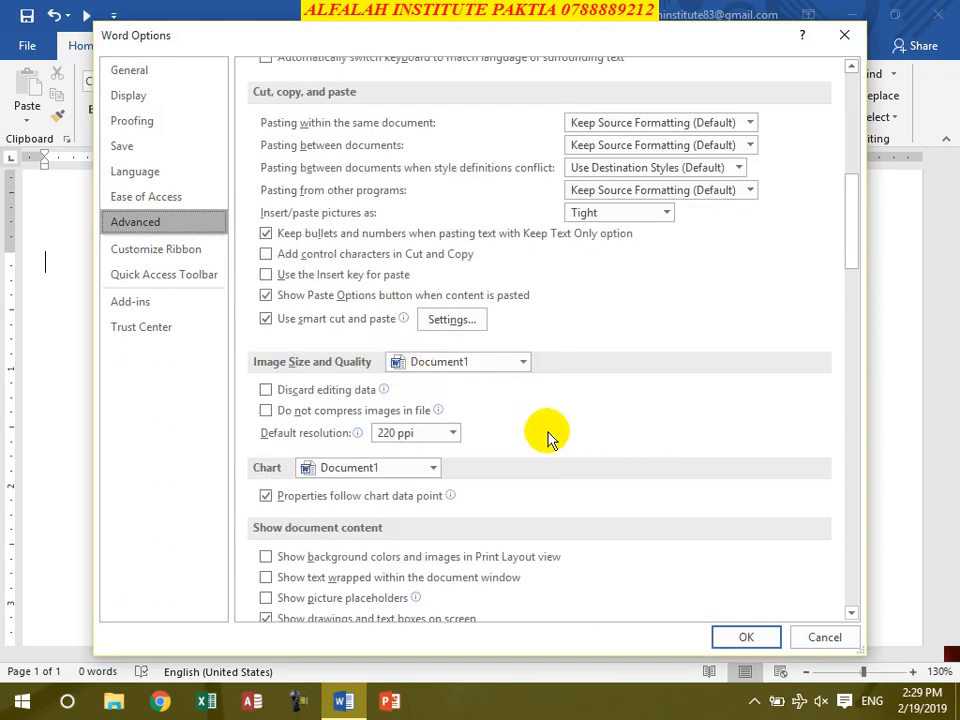
pyautogui.scroll(-3, 550, 440)
pyautogui.scroll(-4, 546, 441)
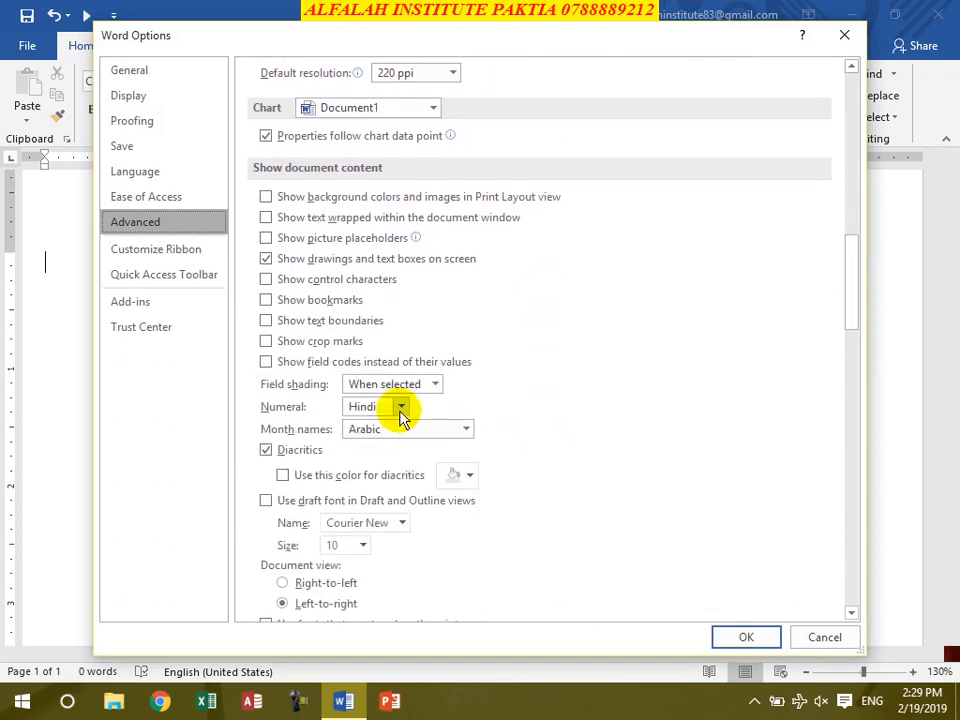
pyautogui.click(400, 407)
pyautogui.click(372, 427)
pyautogui.scroll(-1, 634, 452)
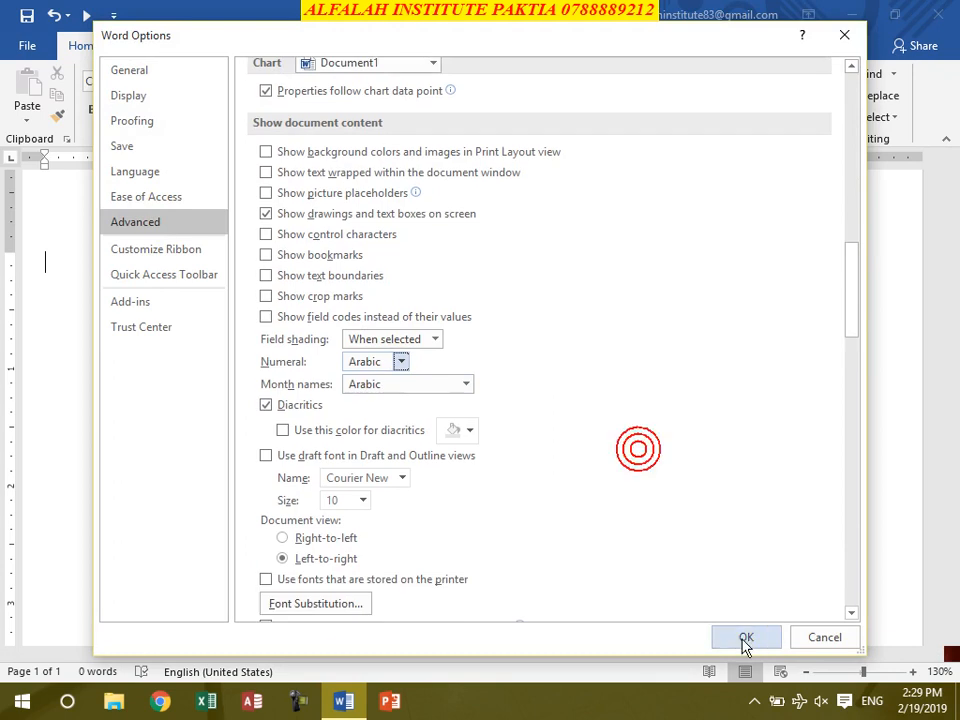
pyautogui.click(744, 636)
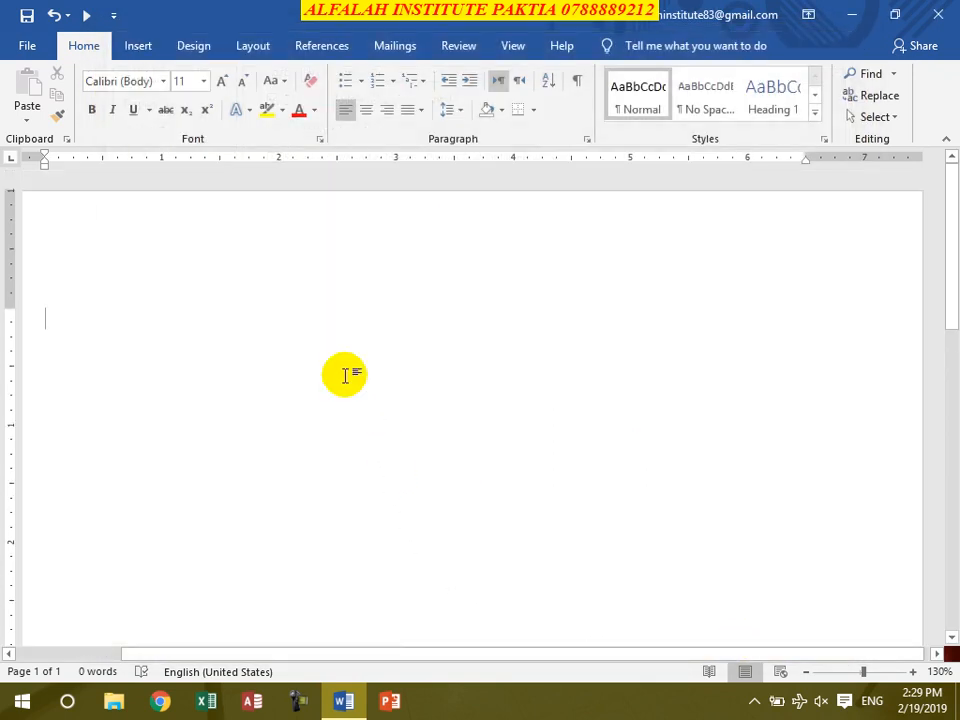
# Insert the blue MAY calendar from the built-in quick tables, look over its numerals, and delete it again
pyautogui.click(148, 55)
pyautogui.click(72, 118)
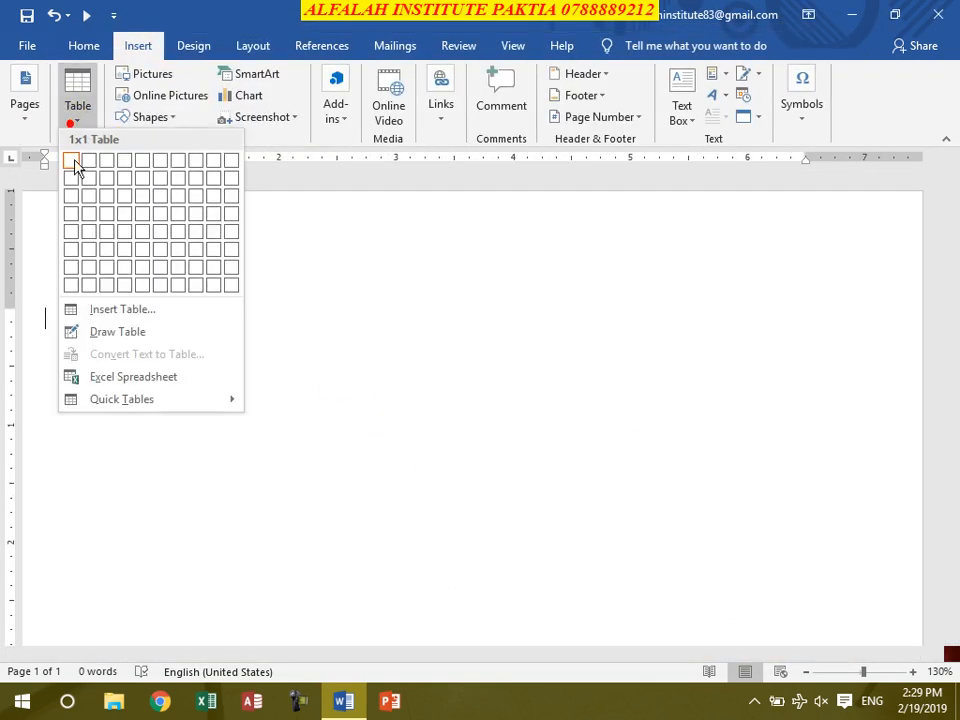
pyautogui.scroll(-5, 350, 460)
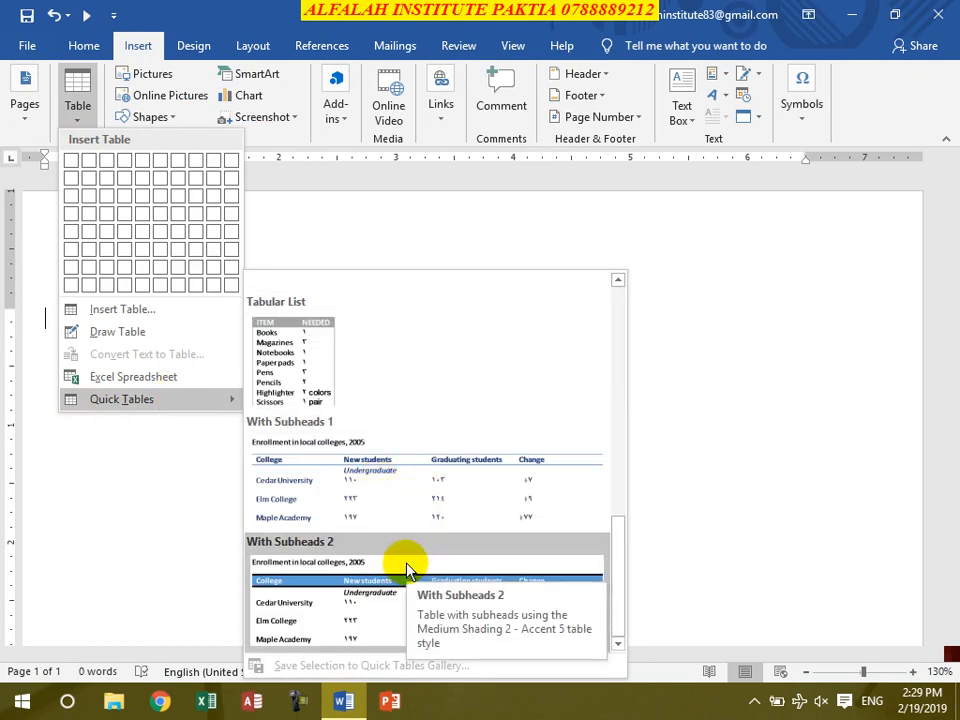
pyautogui.scroll(5, 343, 470)
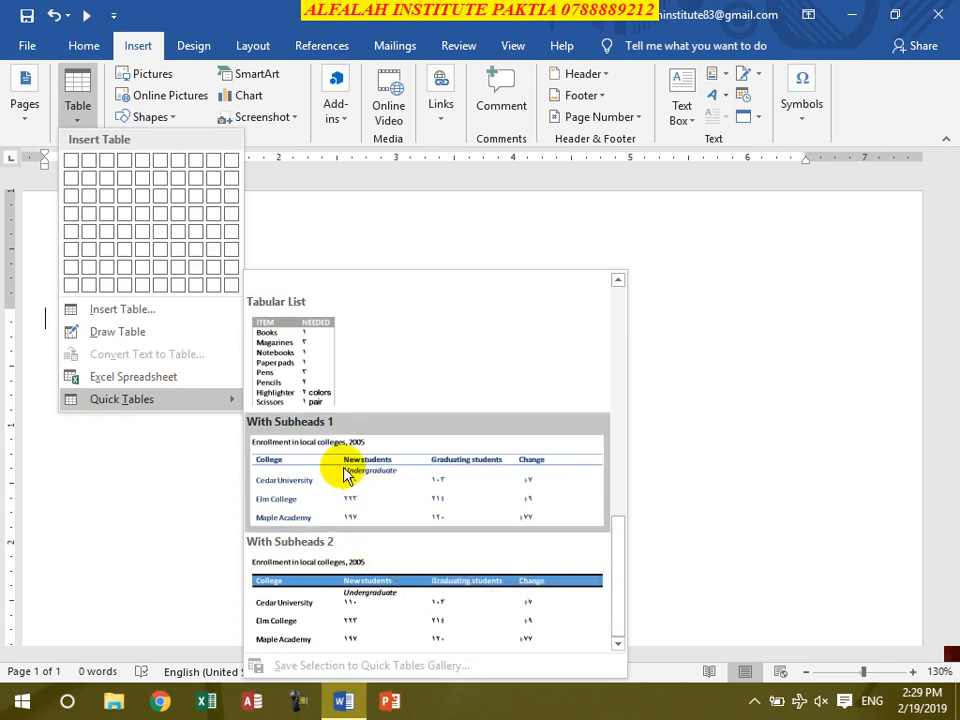
pyautogui.click(350, 493)
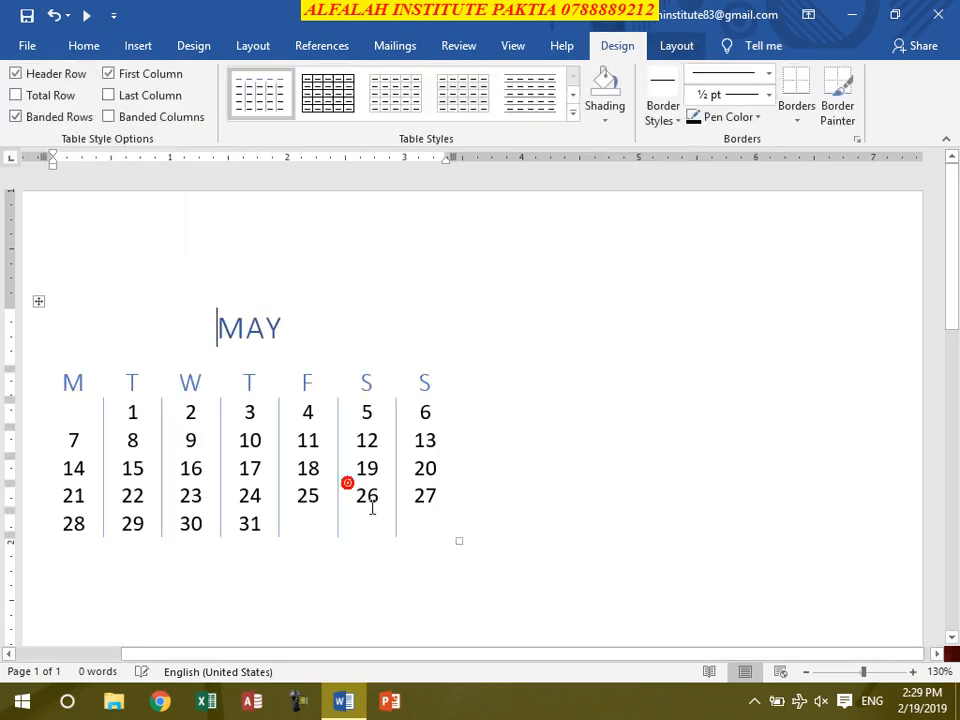
pyautogui.click(258, 468)
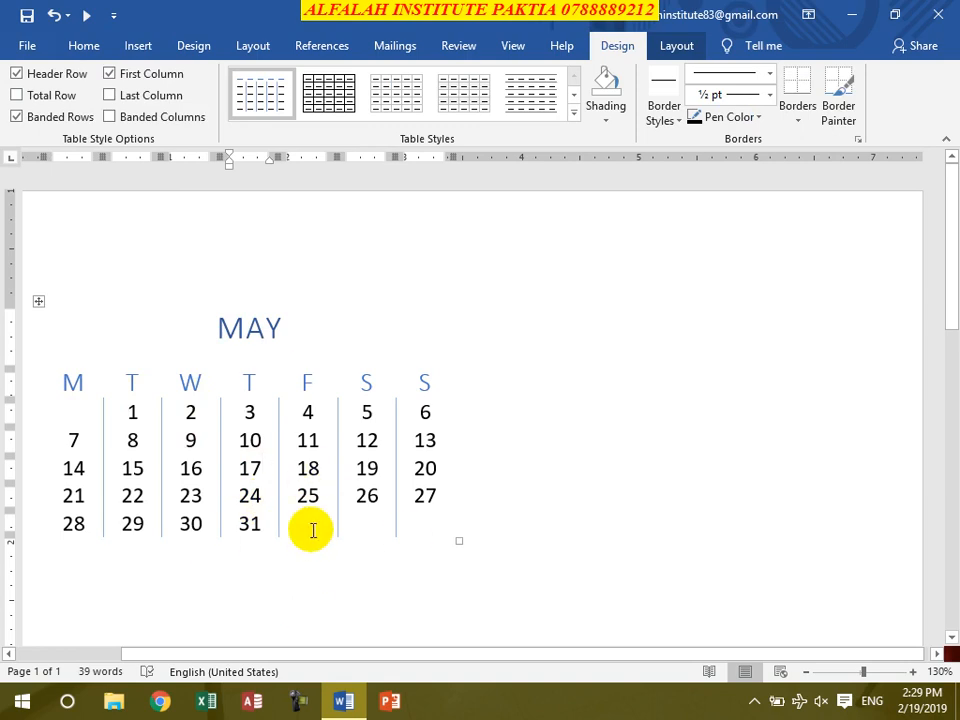
pyautogui.hotkey('ctrl', 'a')
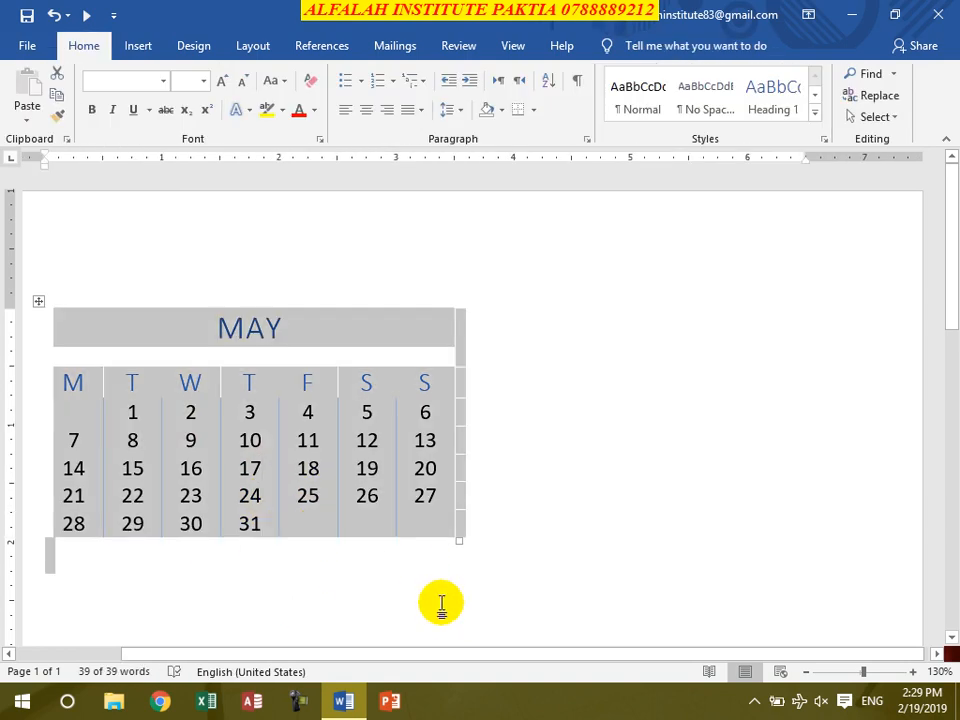
pyautogui.press('Delete')
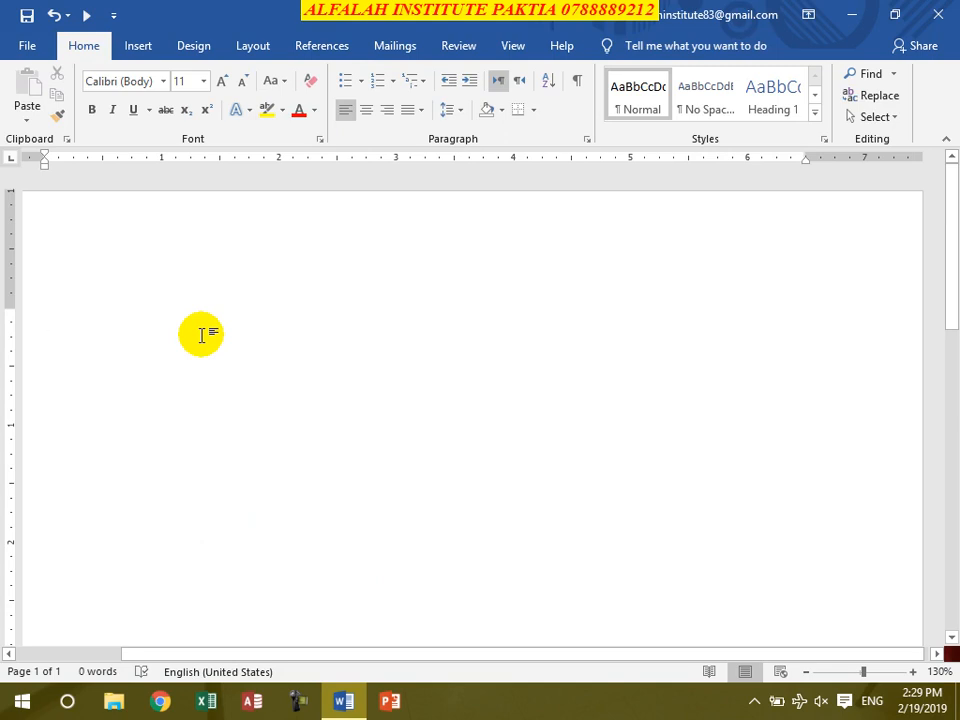
# Insert a table with 7 columns and 12 rows, using AutoFit to window
pyautogui.click(140, 50)
pyautogui.click(80, 110)
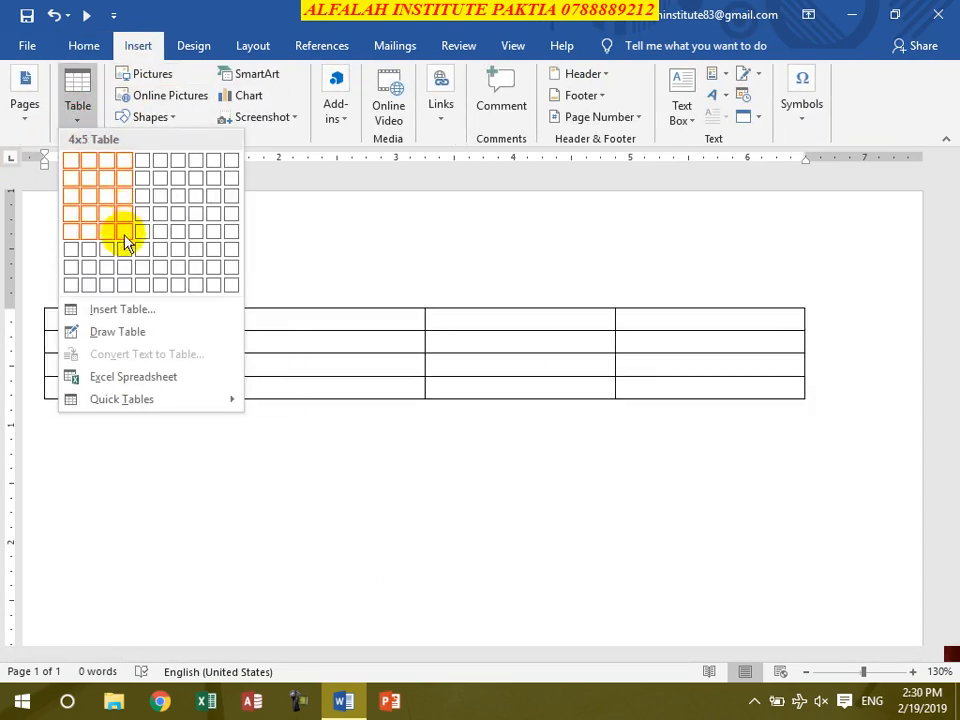
pyautogui.click(133, 312)
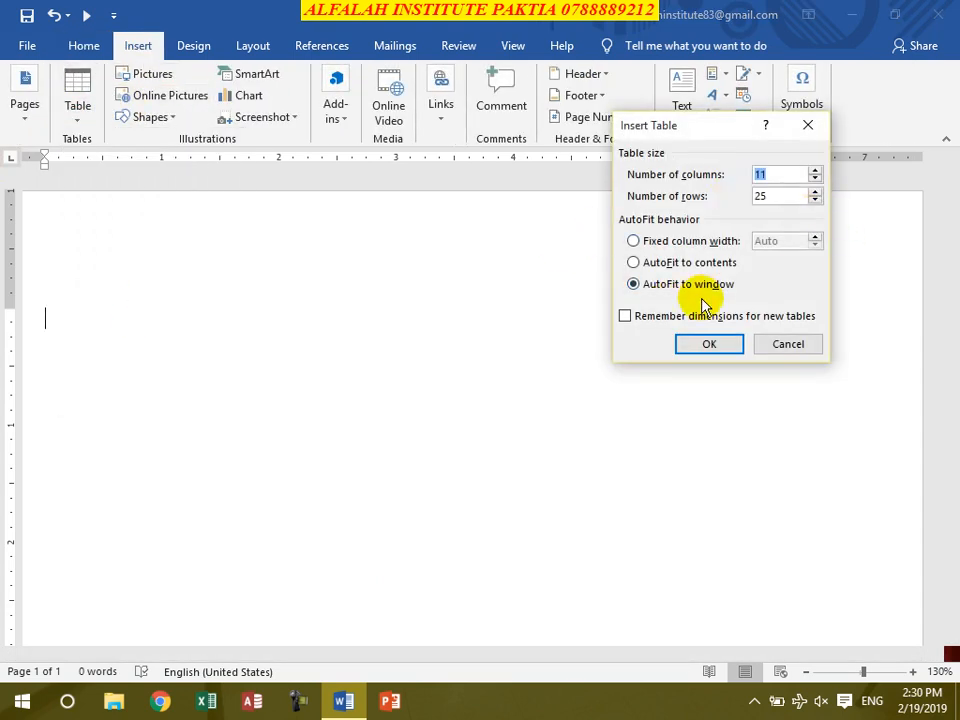
pyautogui.click(822, 201)
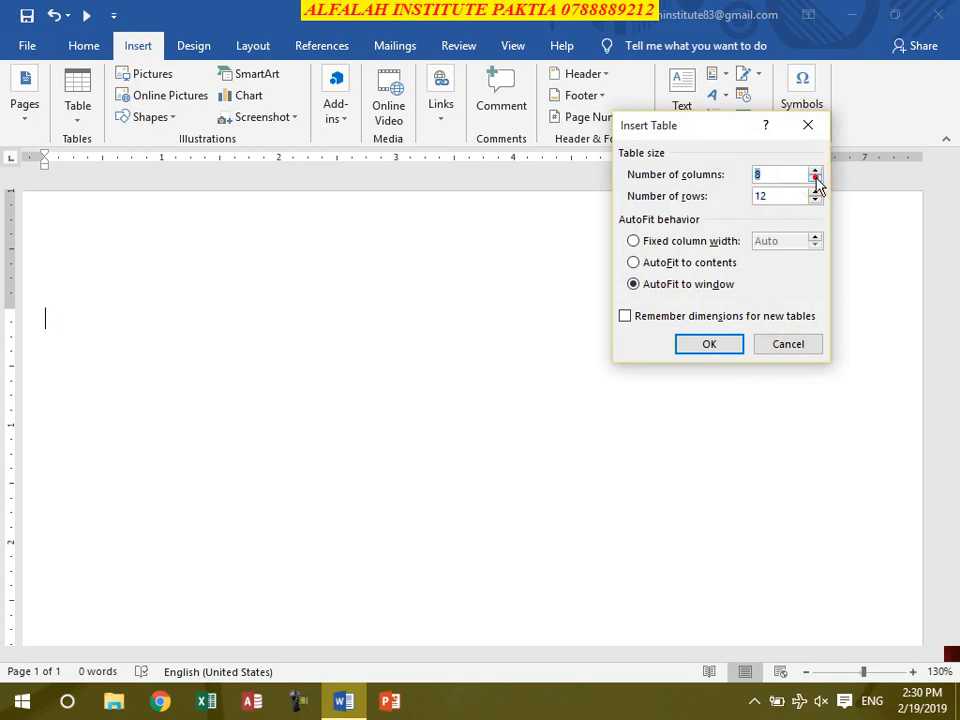
pyautogui.click(709, 343)
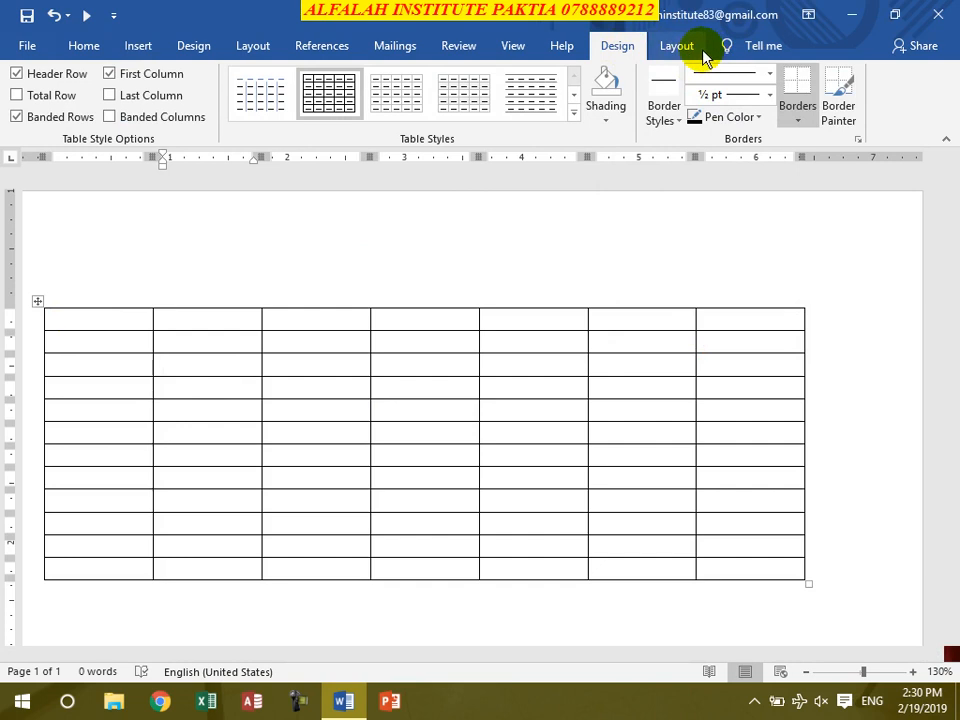
# Apply the blue Grid Table 5 Dark - Accent 5 style to the table
pyautogui.click(315, 363)
pyautogui.click(574, 113)
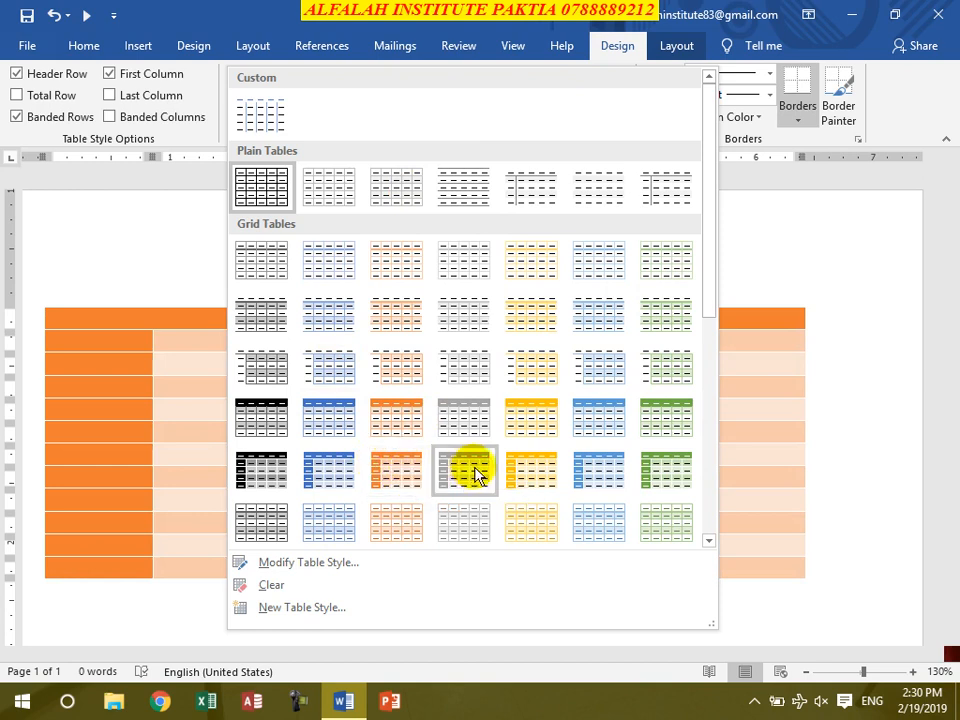
pyautogui.click(603, 470)
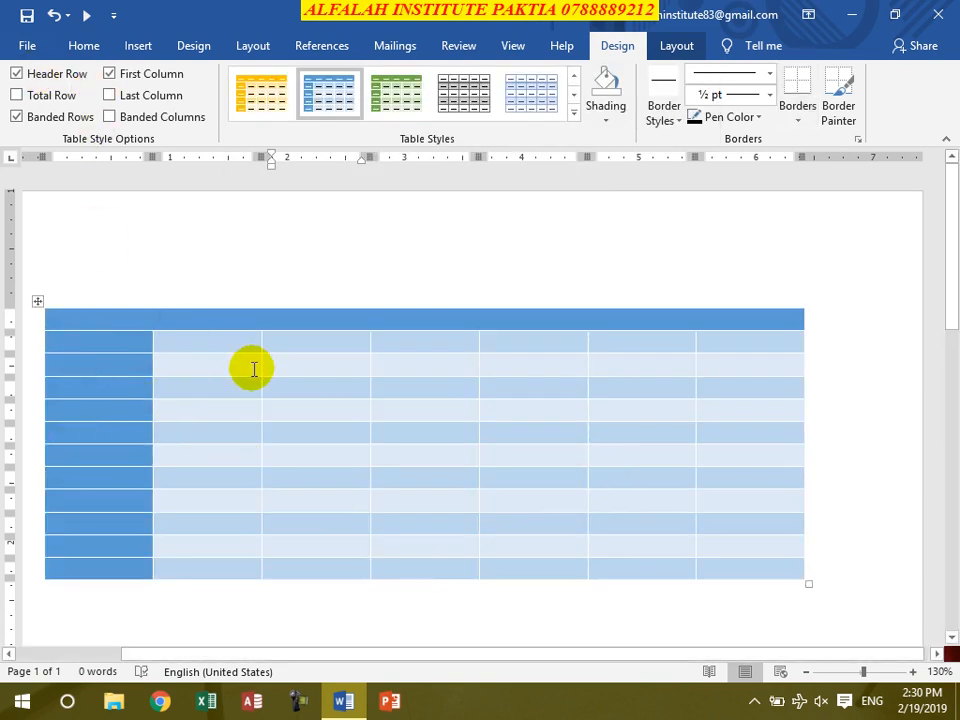
# Try the table's Header Row, First Column and Last Column style options, and restore their original settings
pyautogui.click(18, 74)
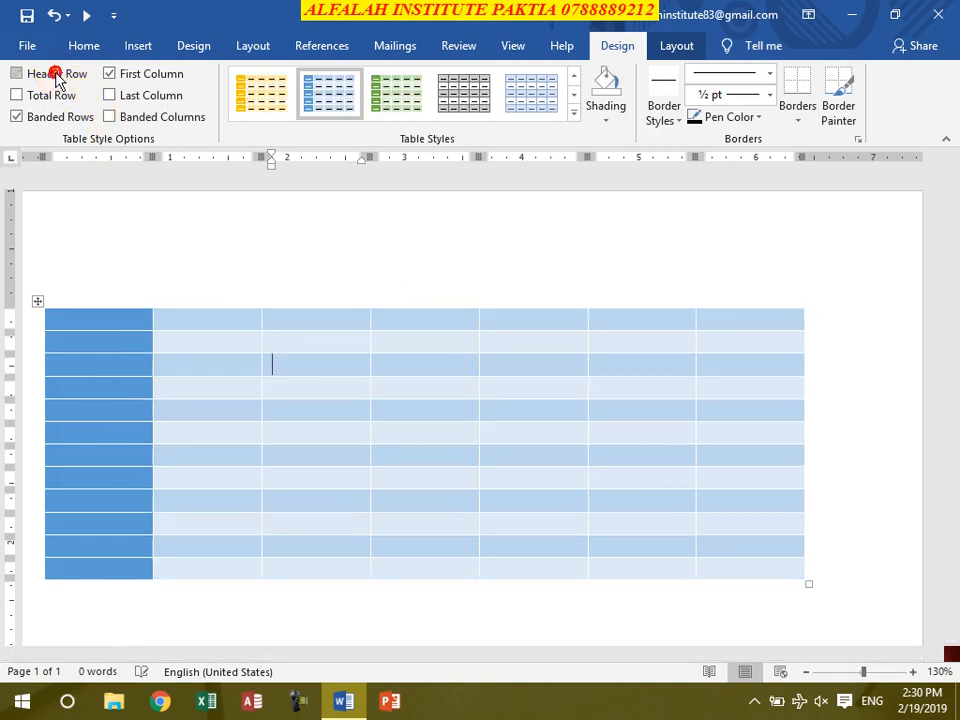
pyautogui.click(50, 75)
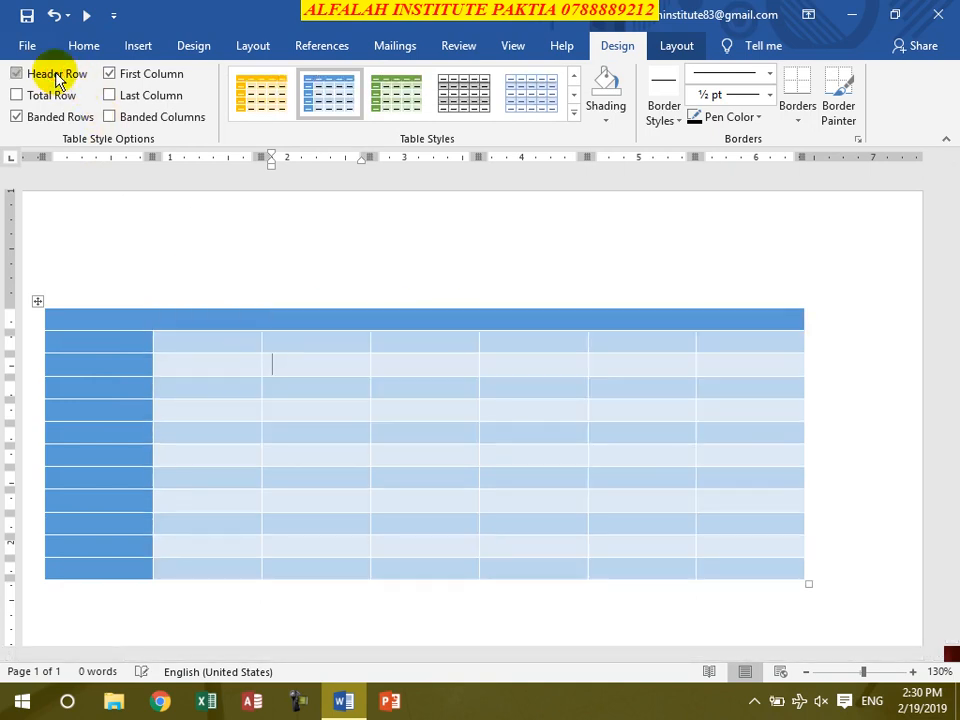
pyautogui.click(131, 80)
pyautogui.click(127, 96)
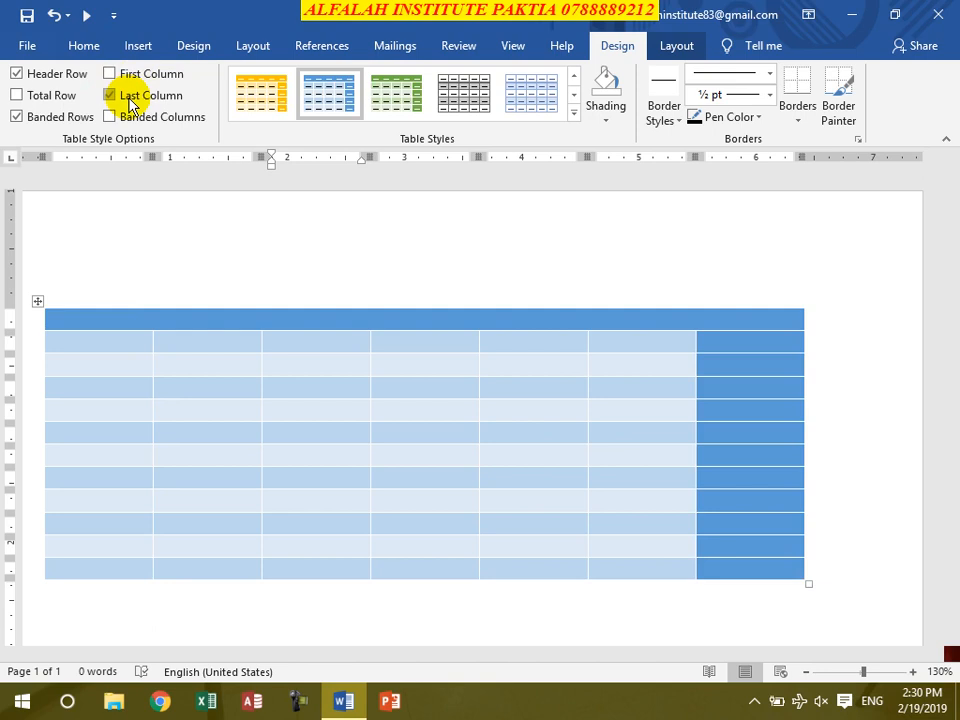
pyautogui.click(130, 100)
pyautogui.click(121, 77)
# Try the table's Total Row, Banded Rows and Banded Columns options, and restore their original settings
pyautogui.click(43, 95)
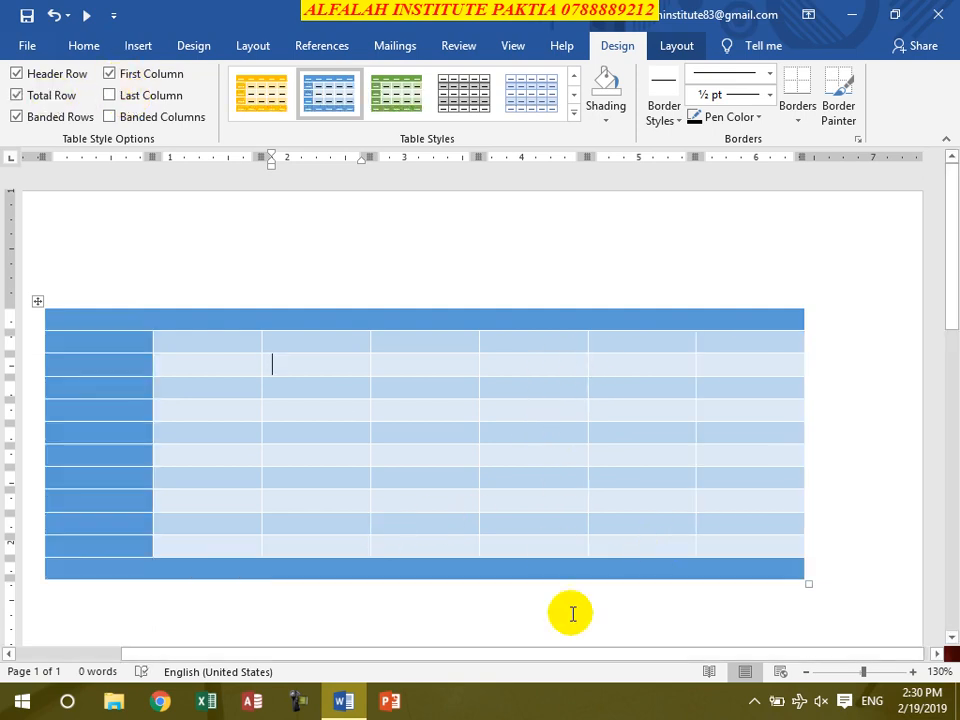
pyautogui.click(34, 96)
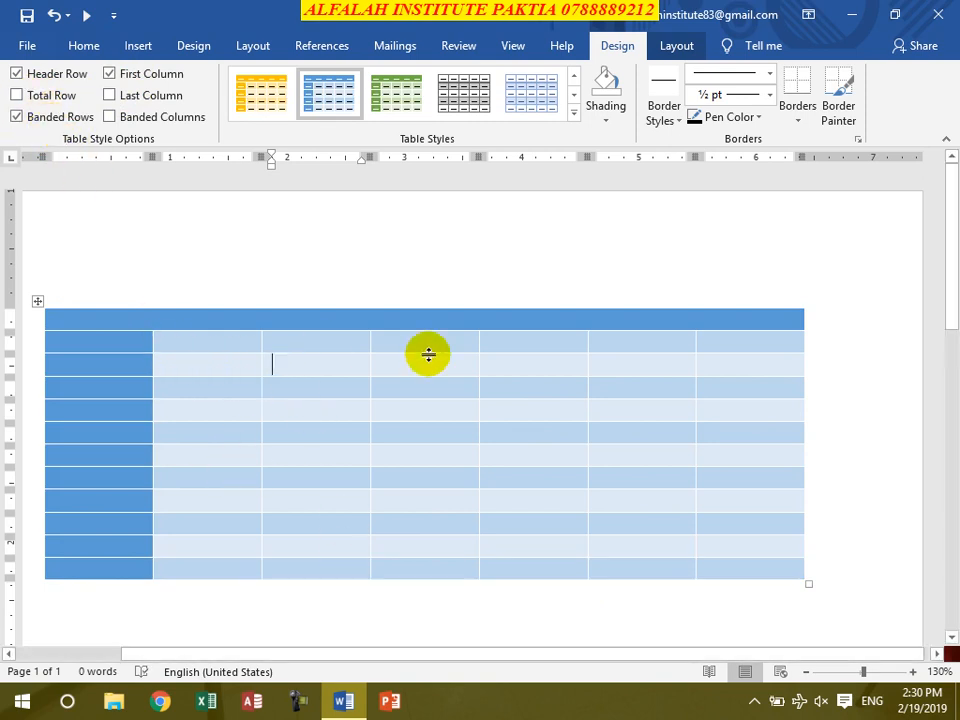
pyautogui.click(45, 118)
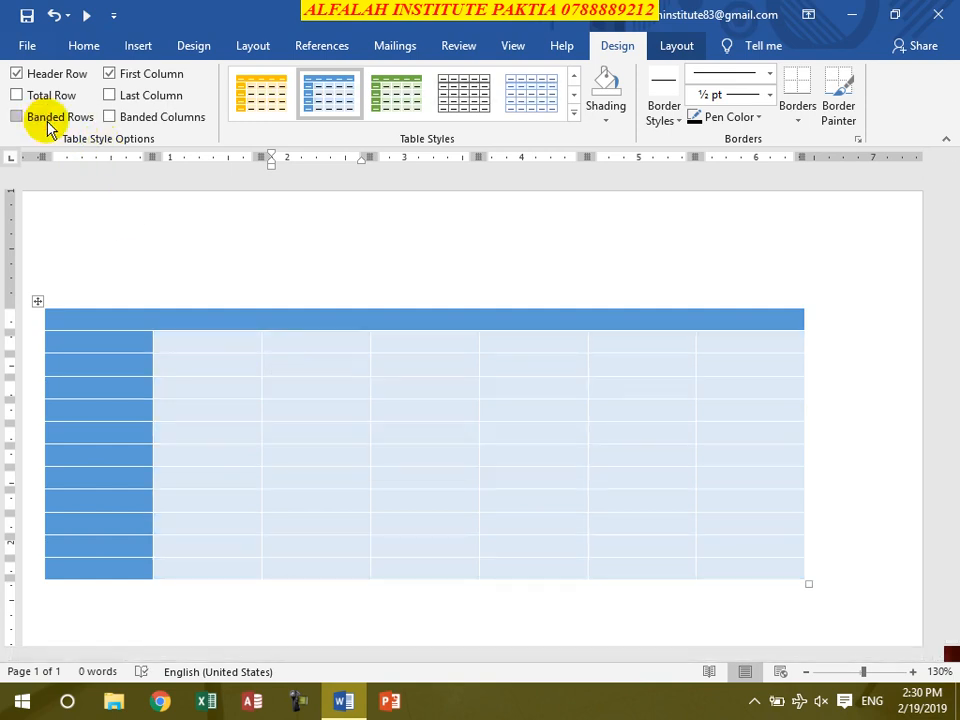
pyautogui.click(135, 118)
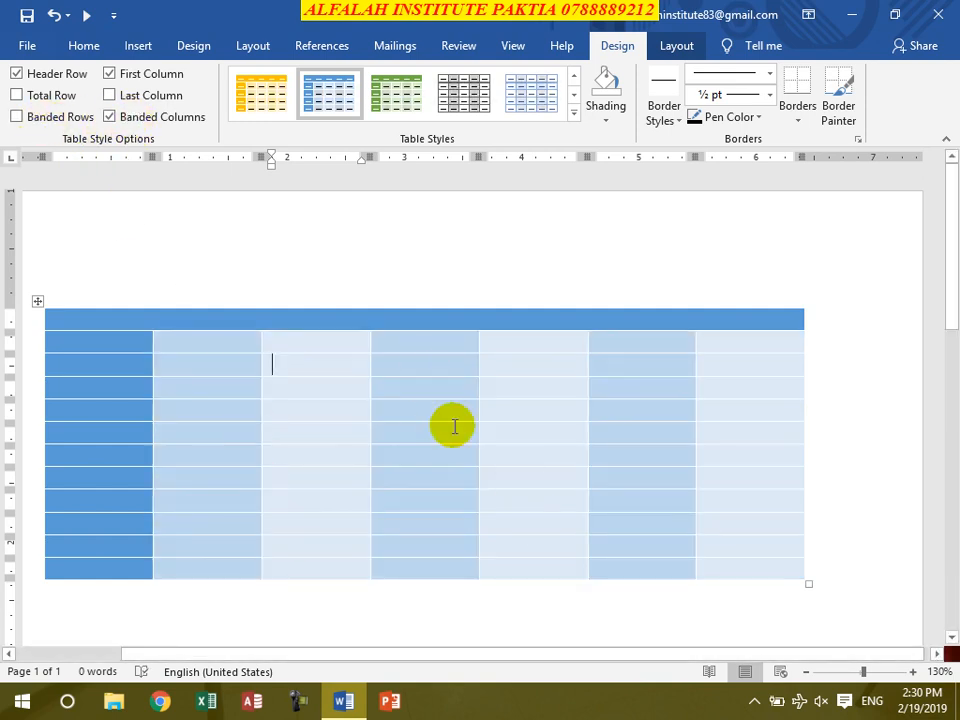
pyautogui.click(146, 118)
pyautogui.click(58, 117)
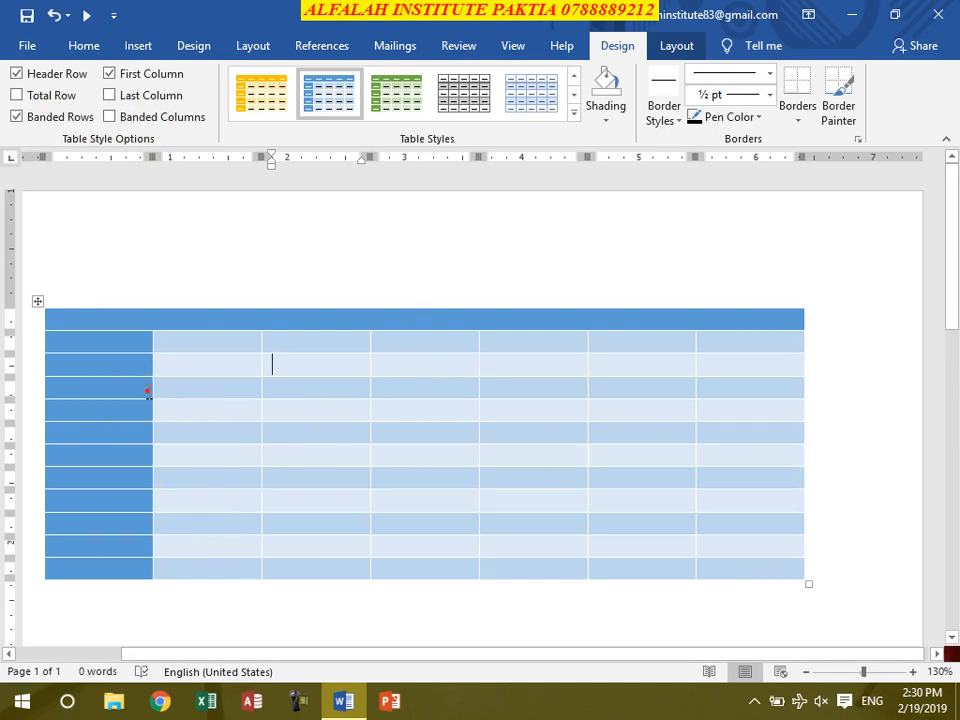
# Open the applied table style for modification and try bold, red text for the whole table
pyautogui.click(660, 362)
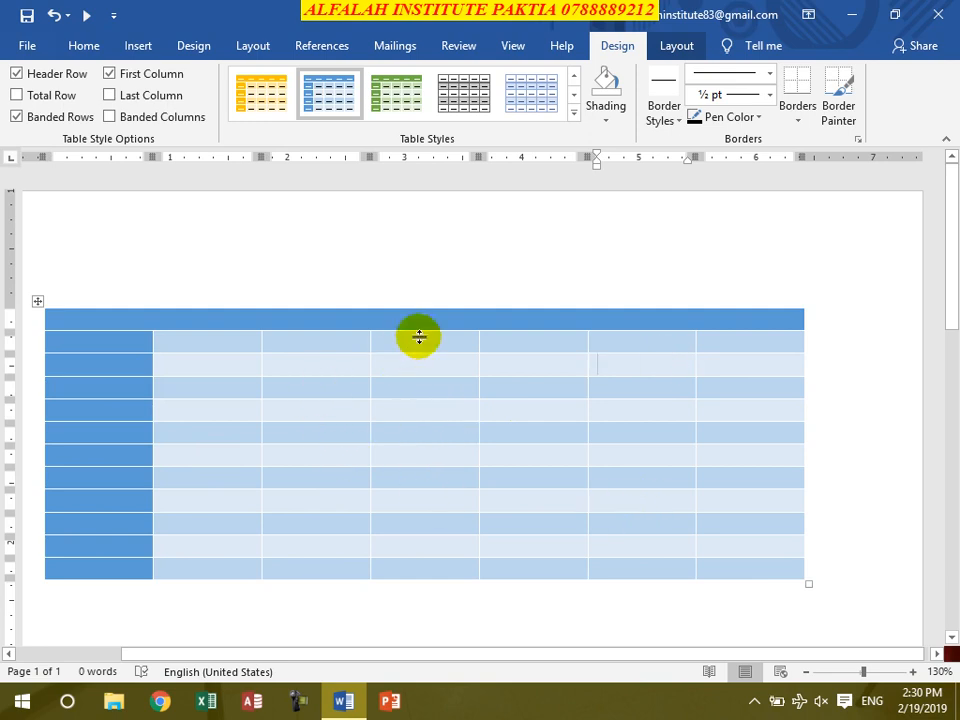
pyautogui.click(576, 115)
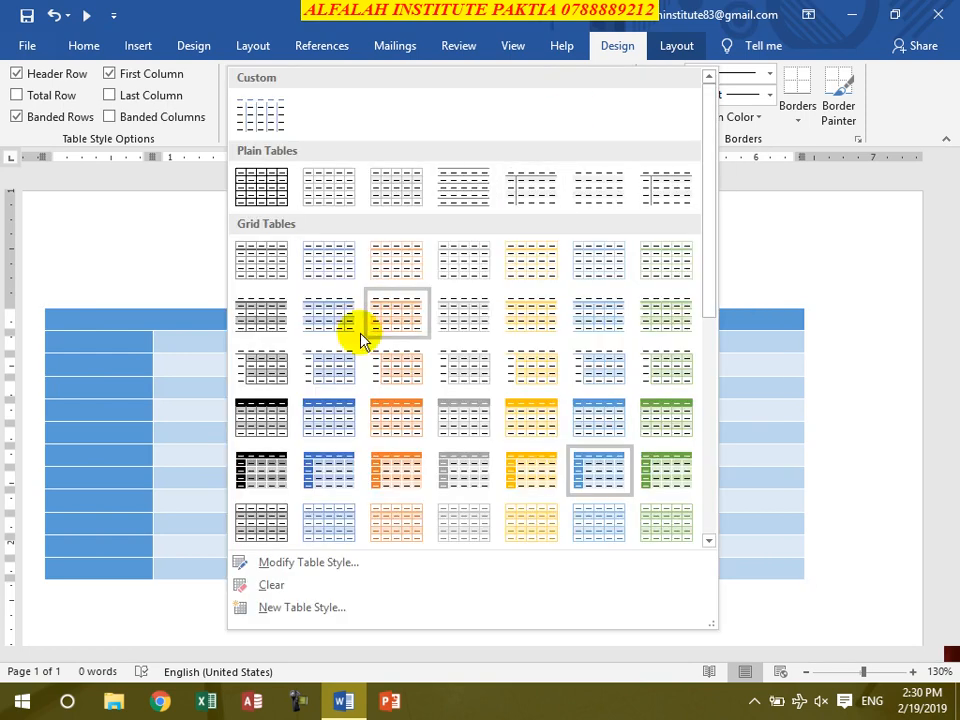
pyautogui.click(330, 565)
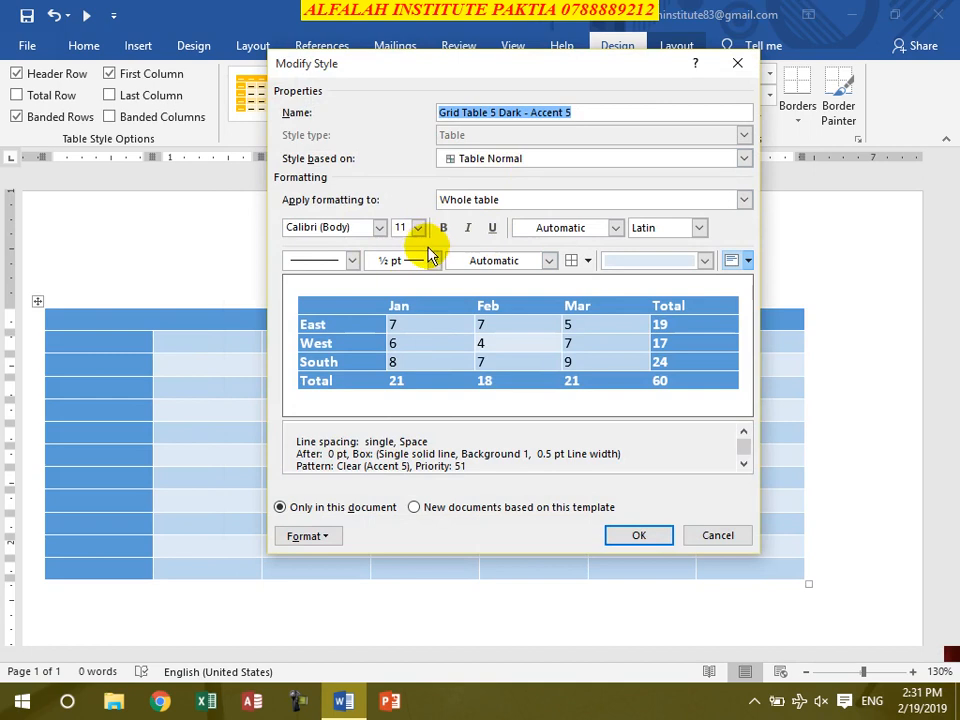
pyautogui.click(444, 229)
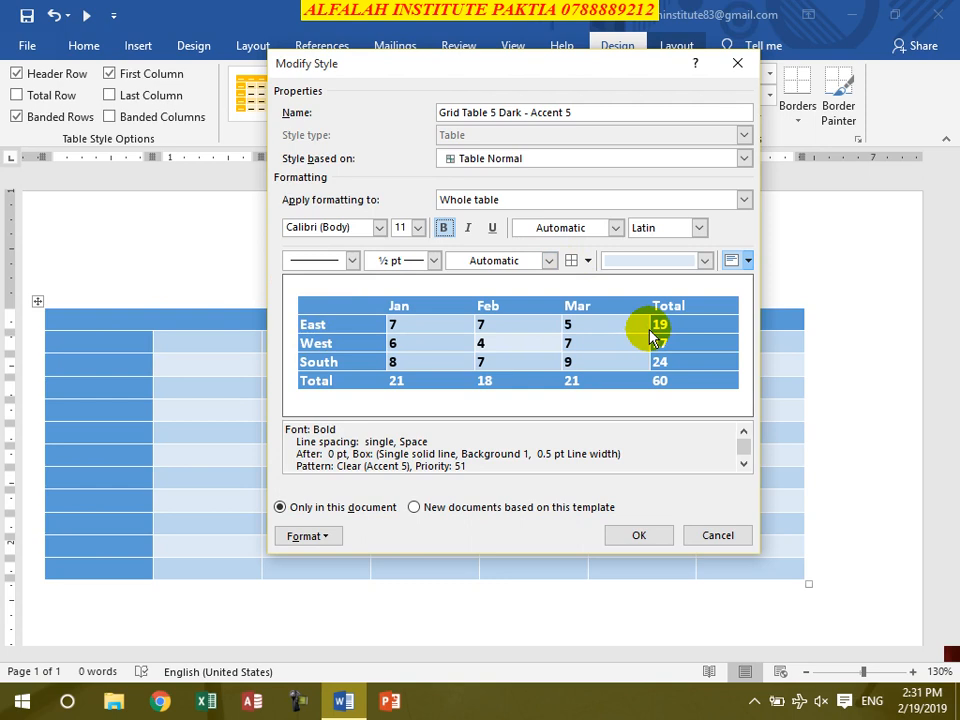
pyautogui.click(380, 228)
pyautogui.click(380, 228)
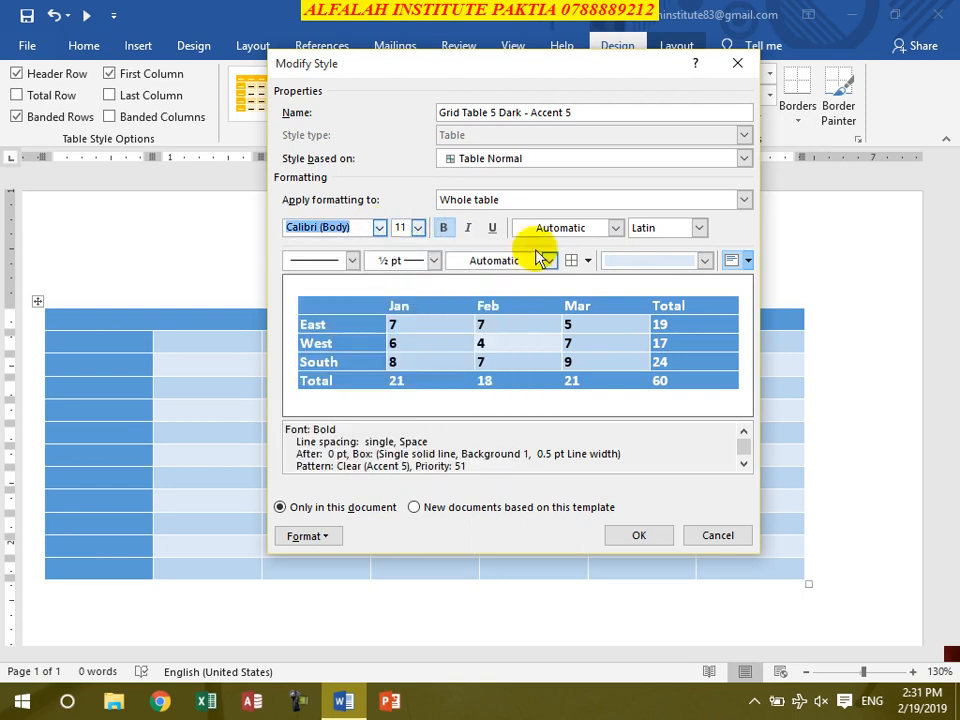
pyautogui.click(616, 228)
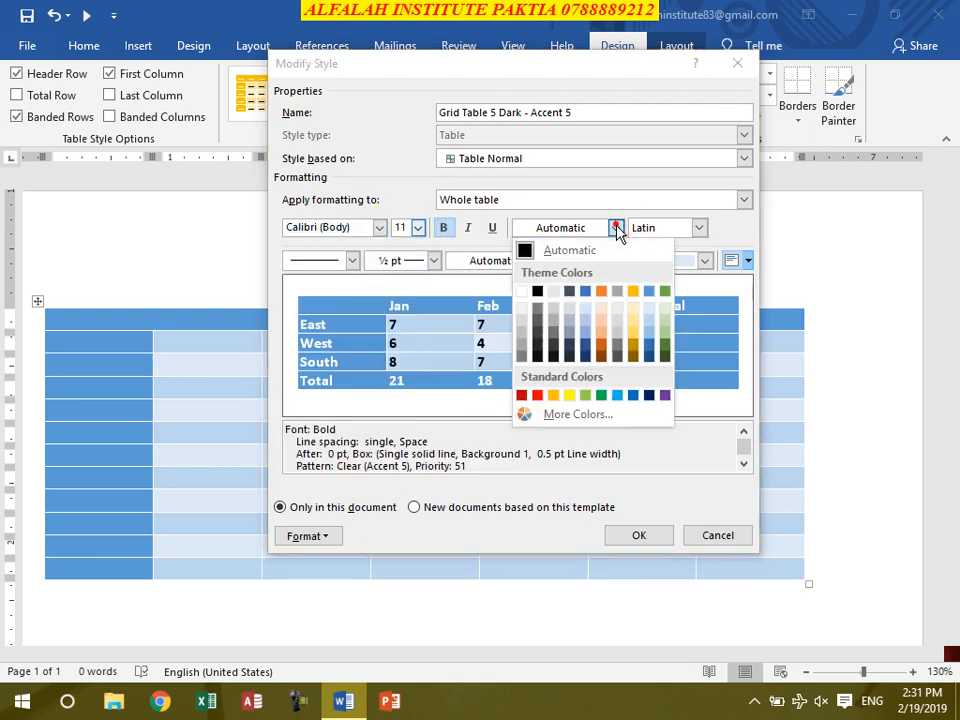
pyautogui.click(537, 395)
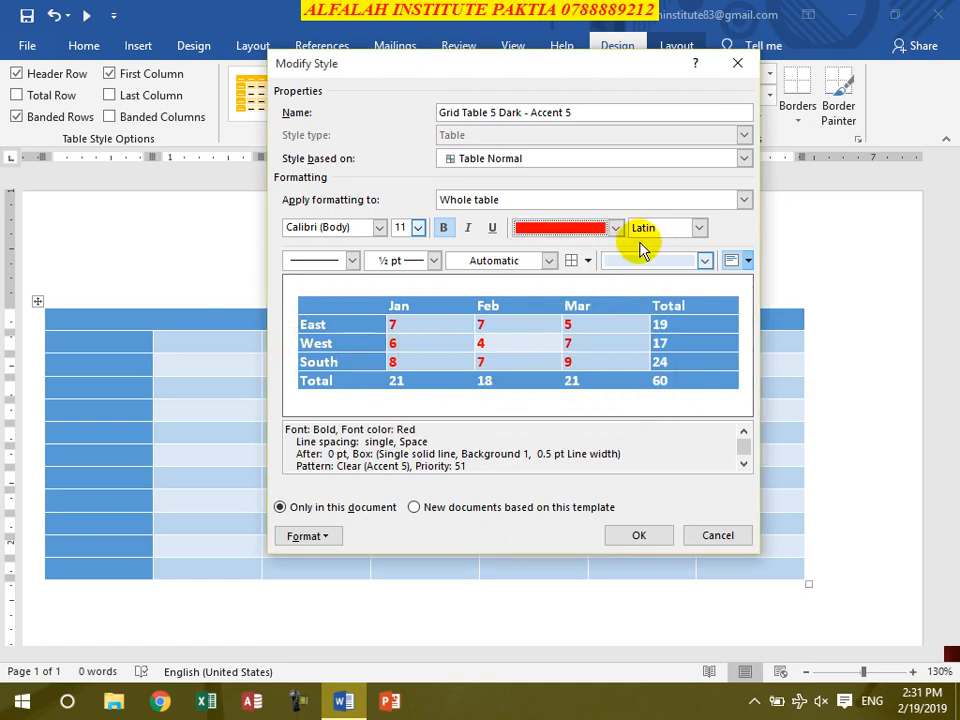
# Try 3 pt thin-thick small gap borders in light blue and italic text in the table style
pyautogui.click(352, 261)
pyautogui.click(337, 462)
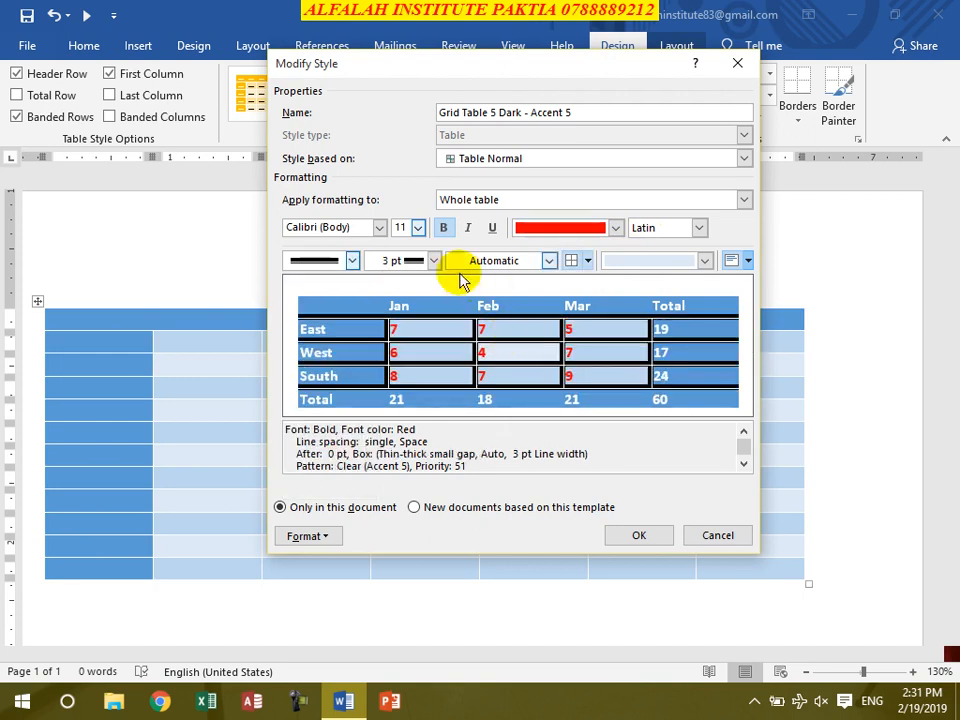
pyautogui.click(433, 260)
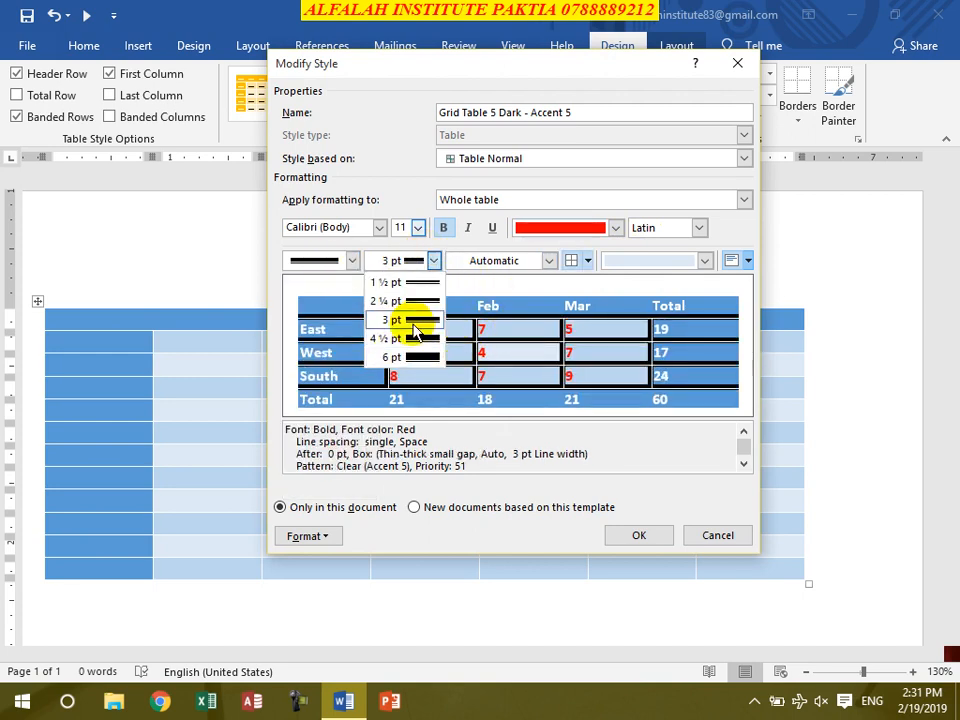
pyautogui.click(395, 319)
pyautogui.click(467, 228)
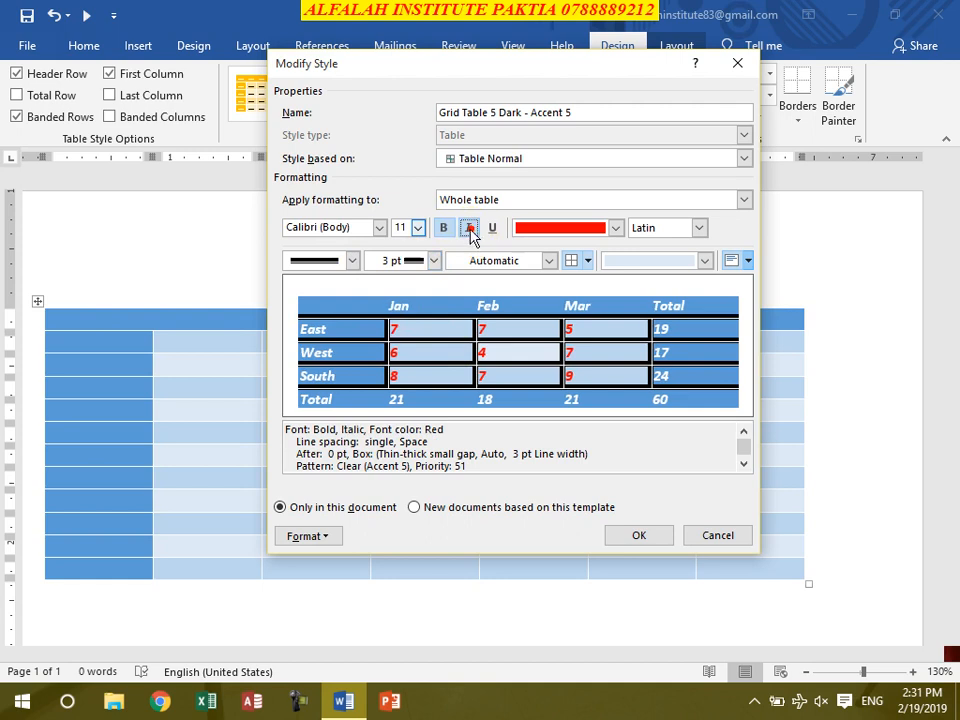
pyautogui.click(549, 260)
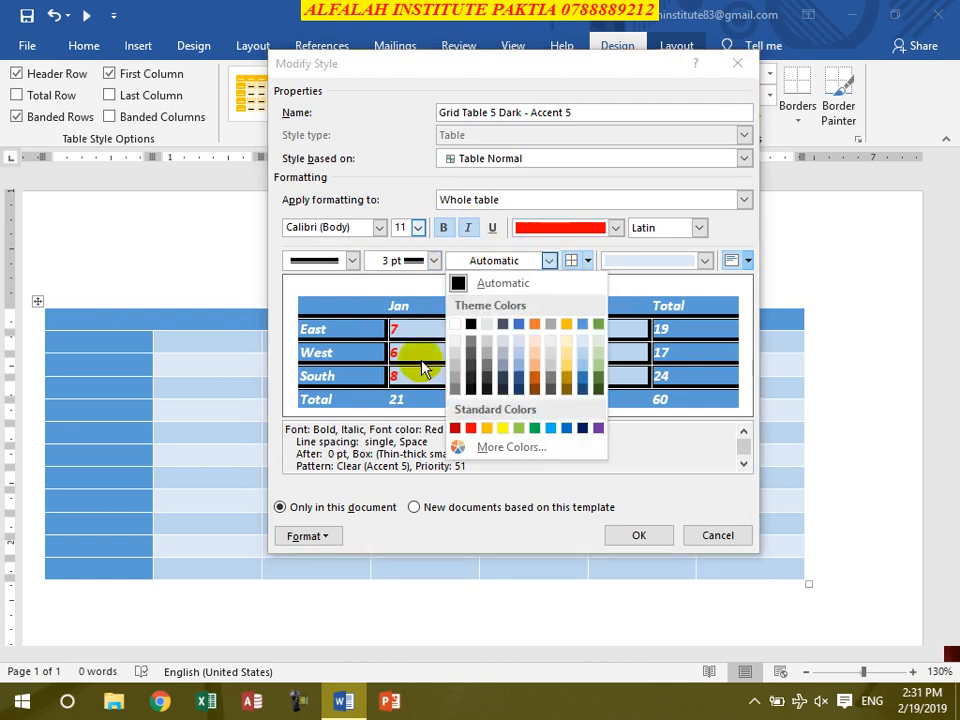
pyautogui.click(550, 429)
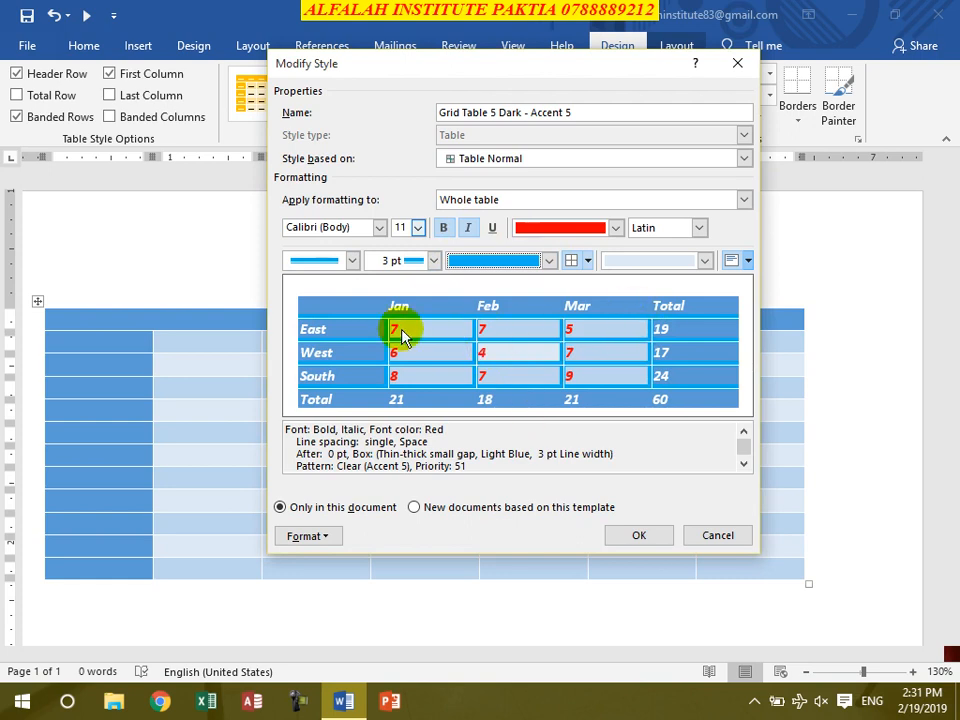
# Try an orange fill for the whole table in the style, and discard all the style changes
pyautogui.click(658, 263)
pyautogui.click(637, 403)
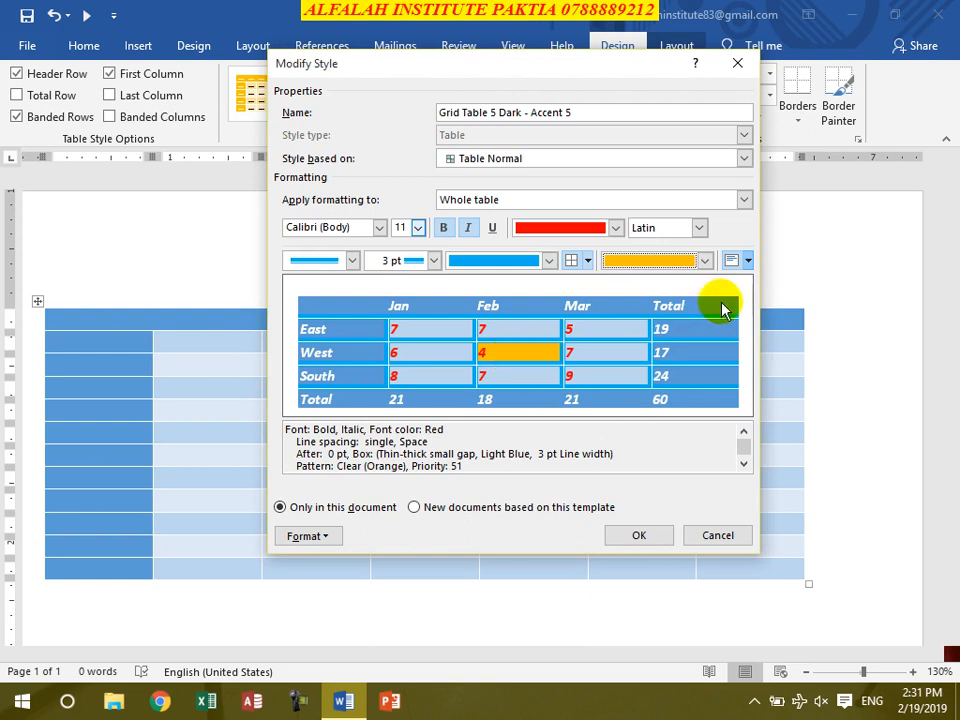
pyautogui.click(725, 540)
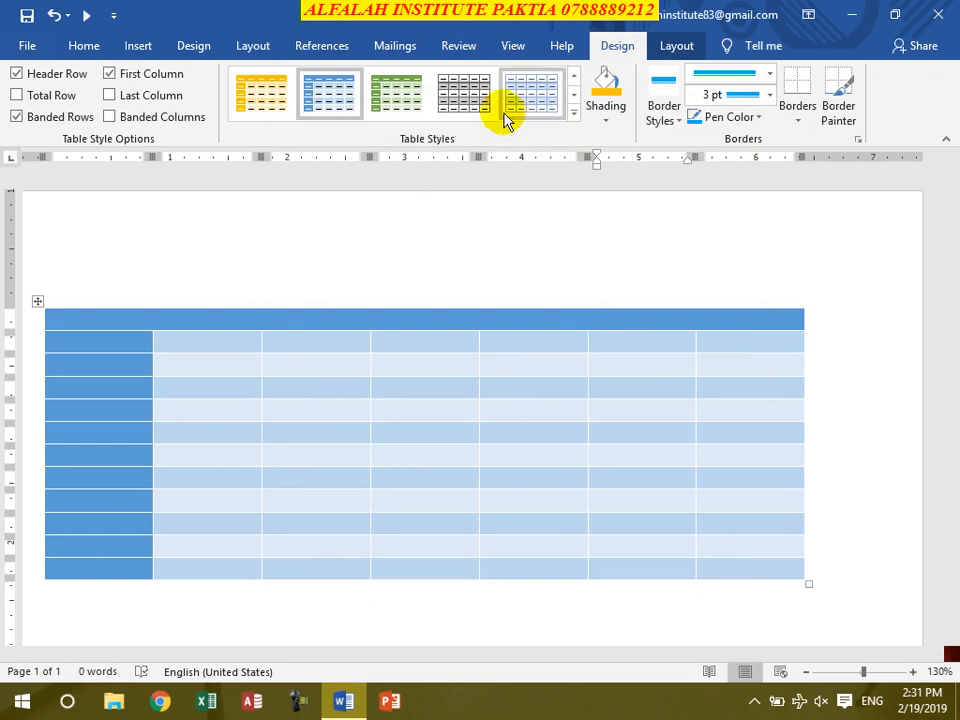
# Clear the table's style and apply the first plain table style with black gridlines to the whole table
pyautogui.click(573, 112)
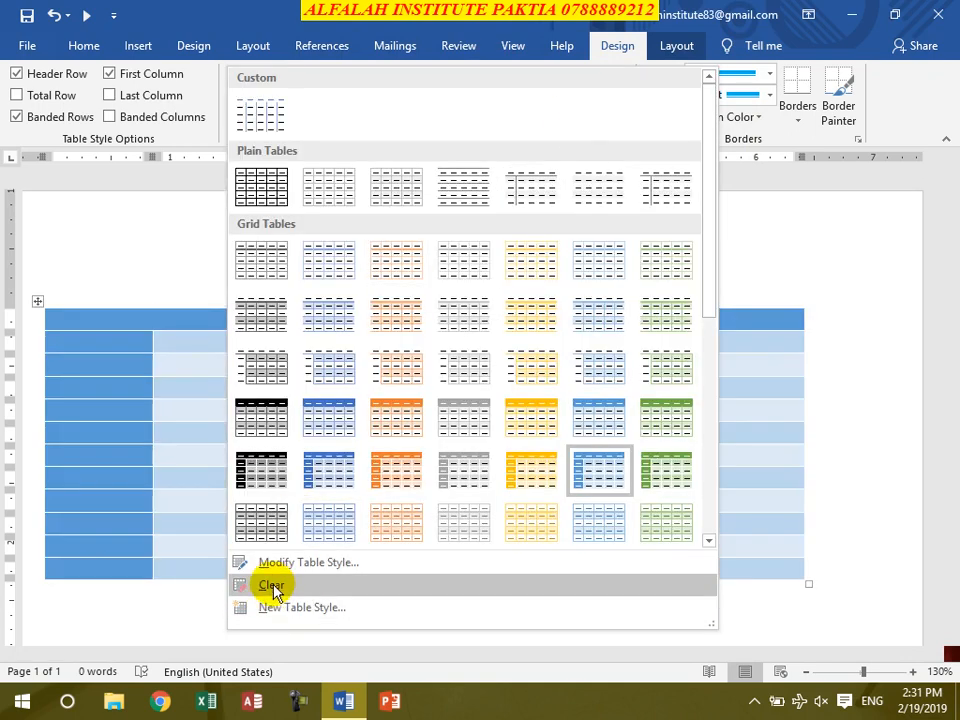
pyautogui.click(273, 586)
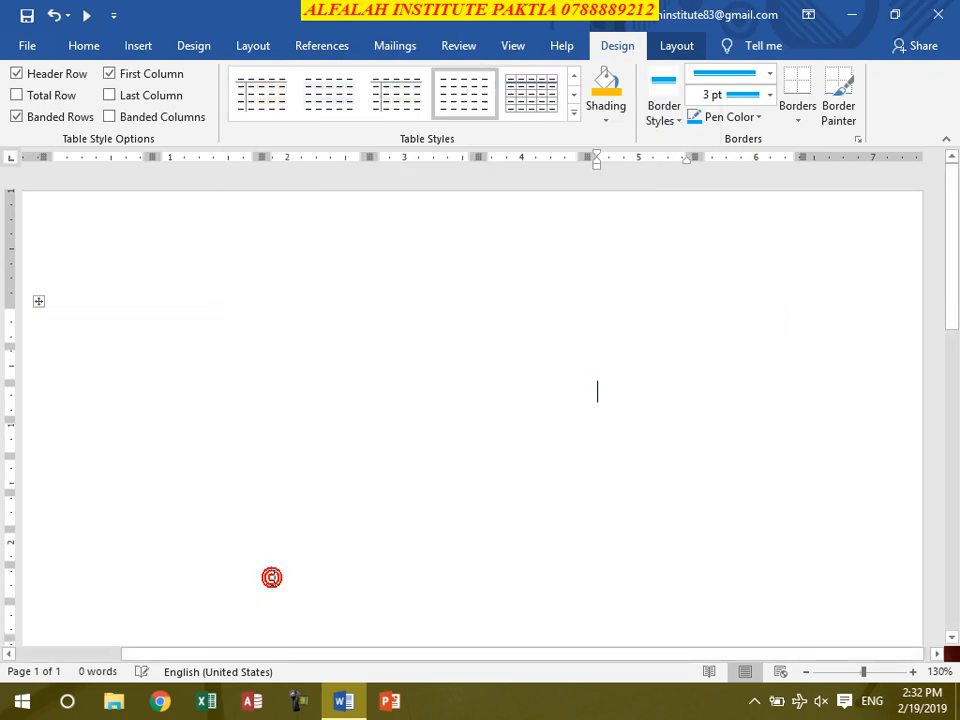
pyautogui.click(40, 303)
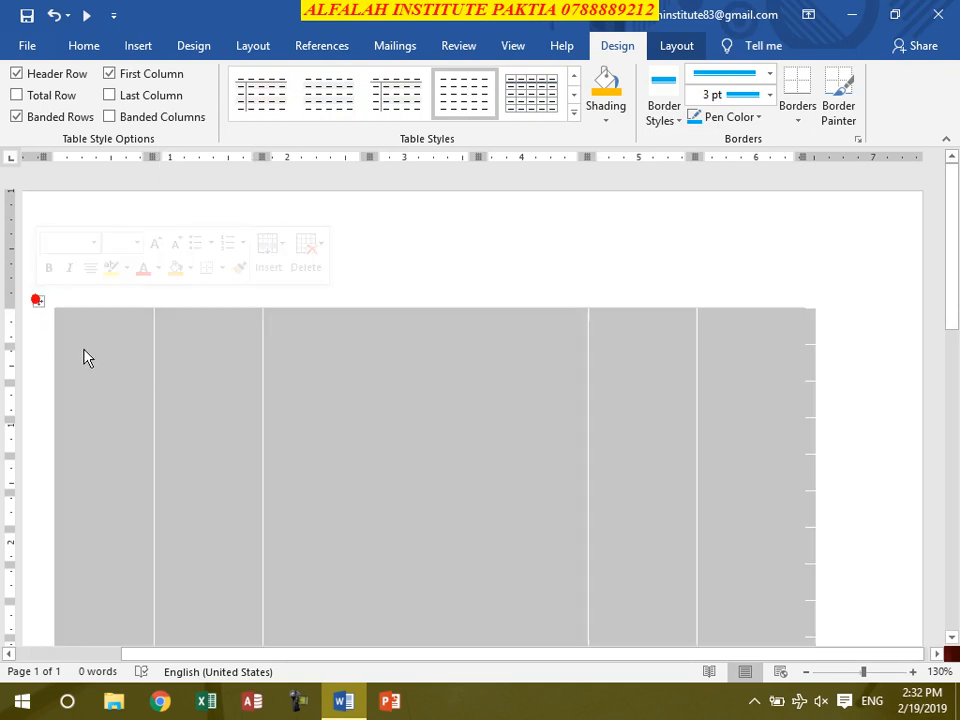
pyautogui.scroll(-5, 525, 446)
pyautogui.scroll(4, 527, 446)
pyautogui.scroll(1, 527, 446)
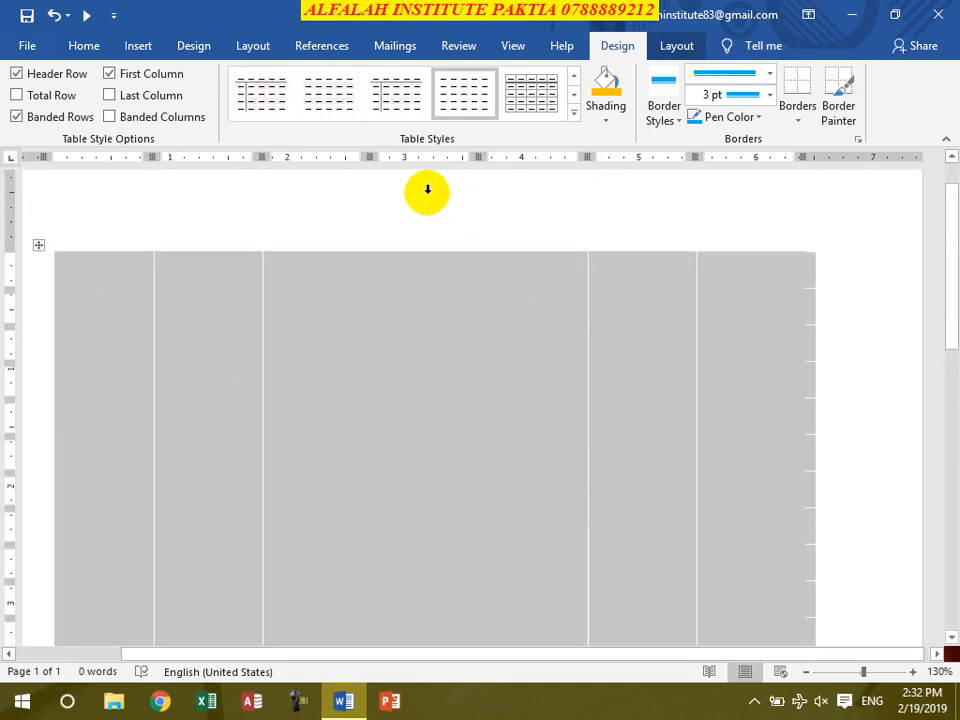
pyautogui.click(575, 113)
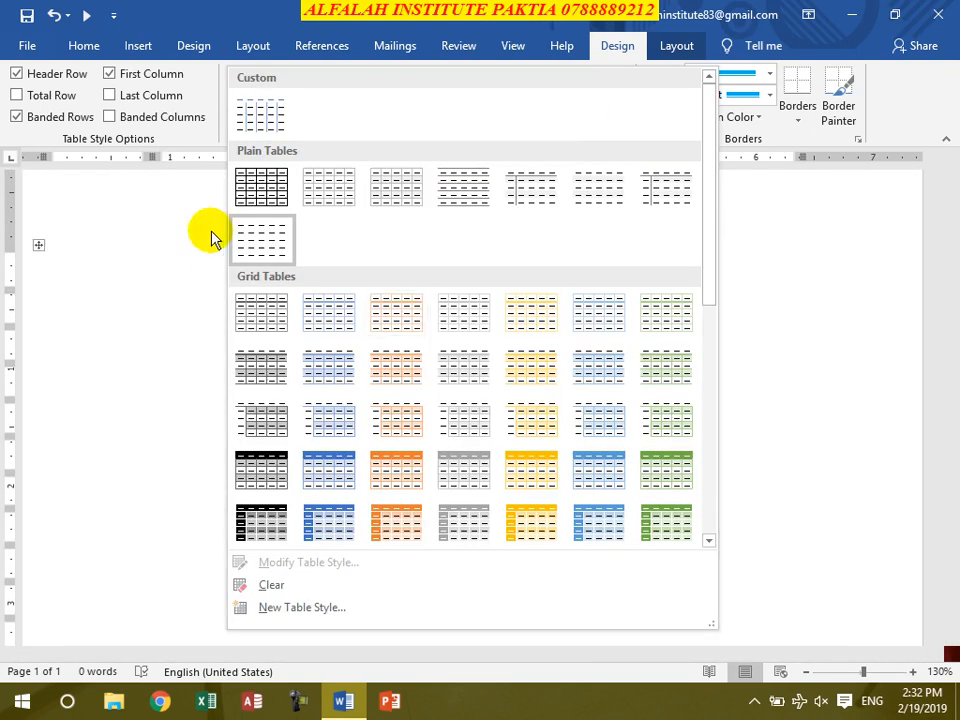
pyautogui.click(255, 184)
pyautogui.click(326, 300)
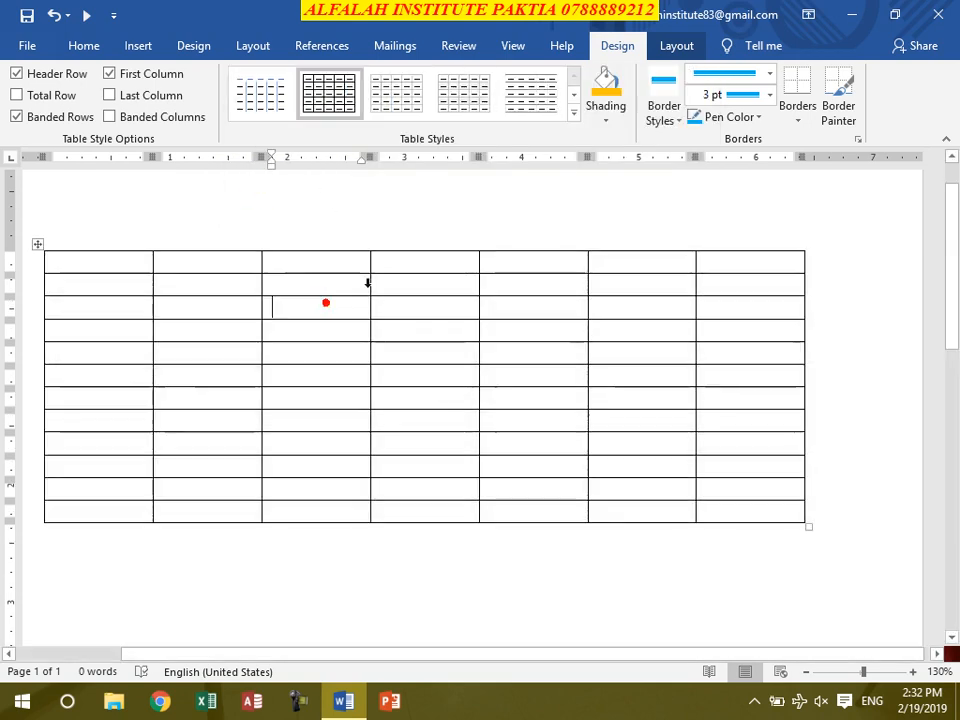
# Start a new table style and try bold, italic text with all borders for the whole table
pyautogui.click(575, 113)
pyautogui.click(302, 607)
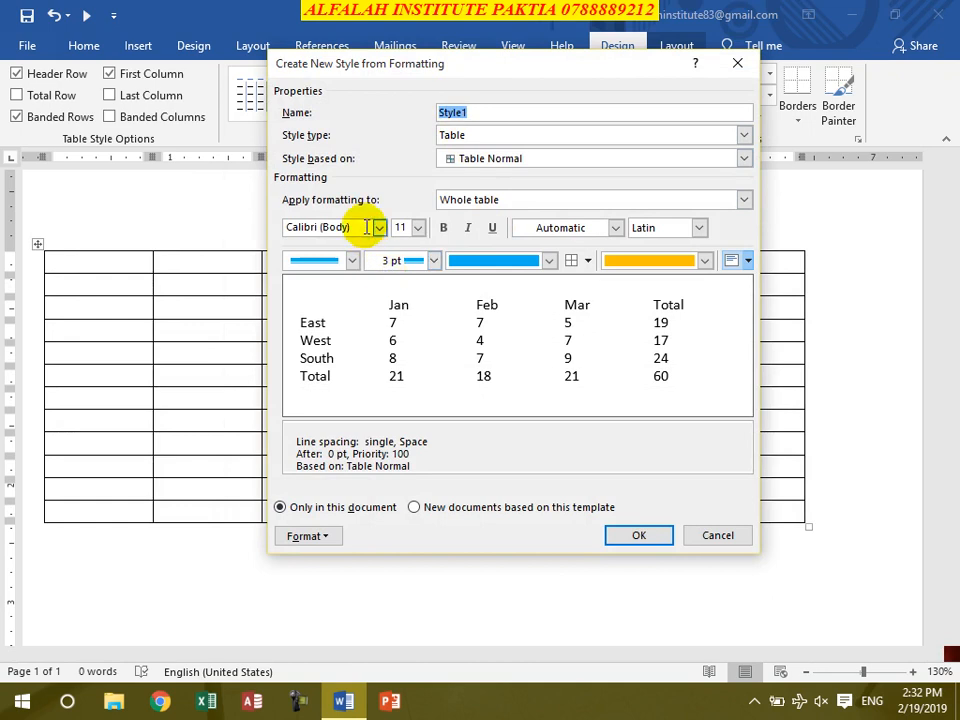
pyautogui.click(443, 228)
pyautogui.click(467, 229)
pyautogui.click(588, 261)
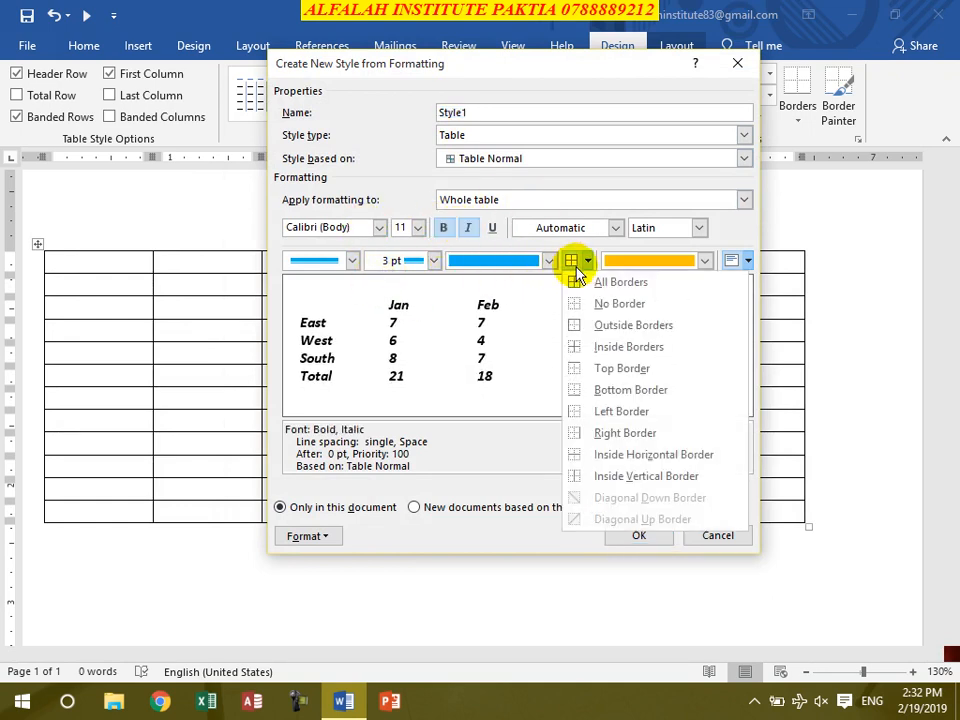
pyautogui.click(582, 281)
# Try single solid 1 ½ pt black borders in the new table style, and discard the style
pyautogui.click(352, 261)
pyautogui.click(365, 304)
pyautogui.click(434, 261)
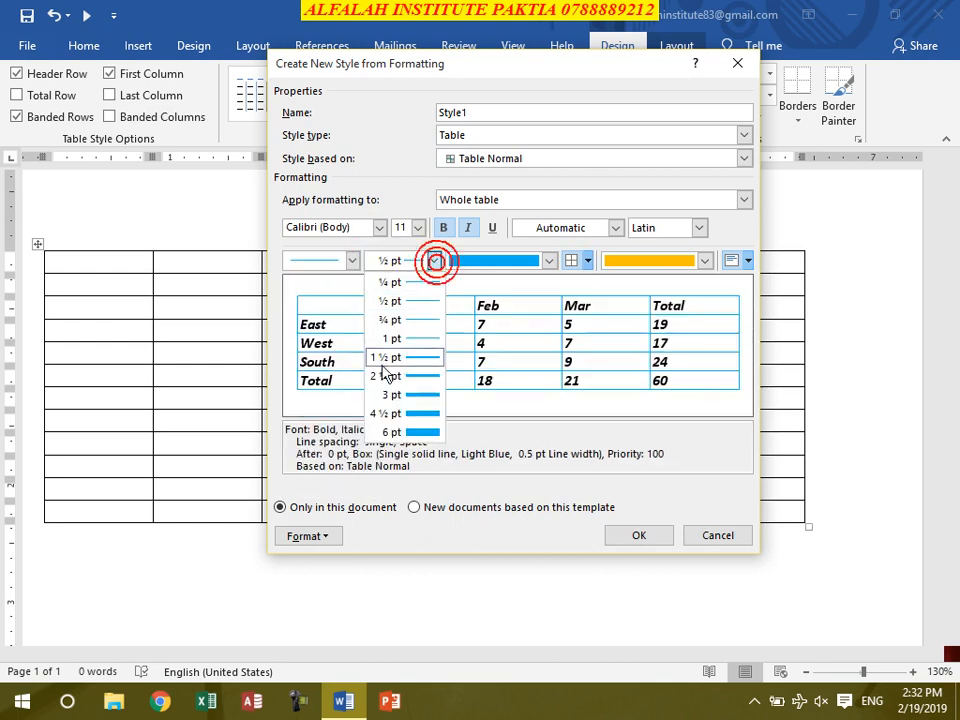
pyautogui.click(431, 356)
pyautogui.click(549, 261)
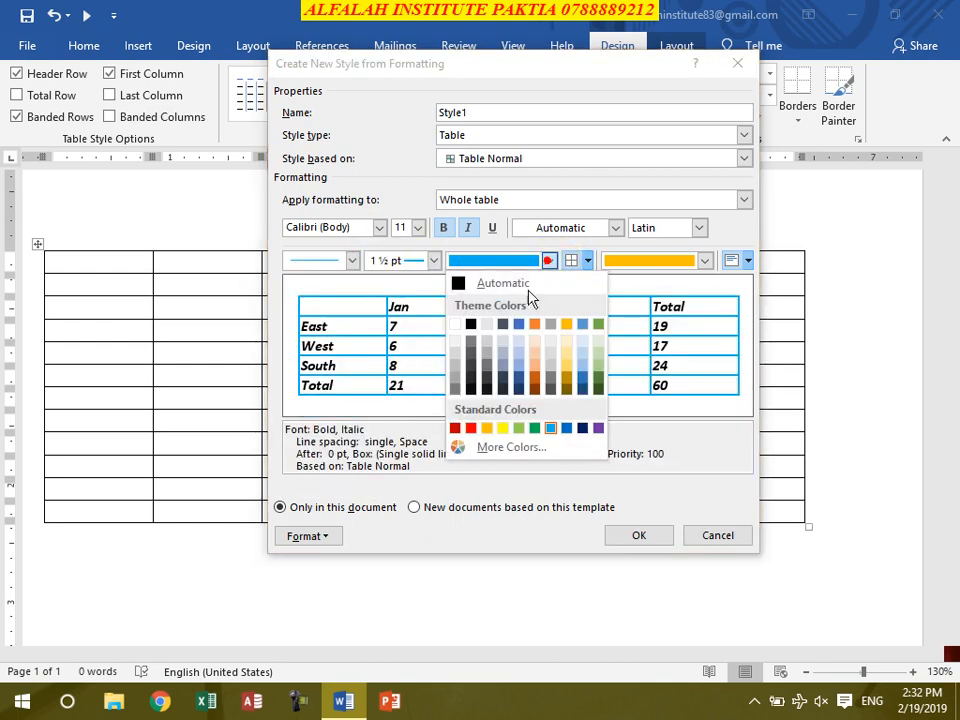
pyautogui.click(471, 326)
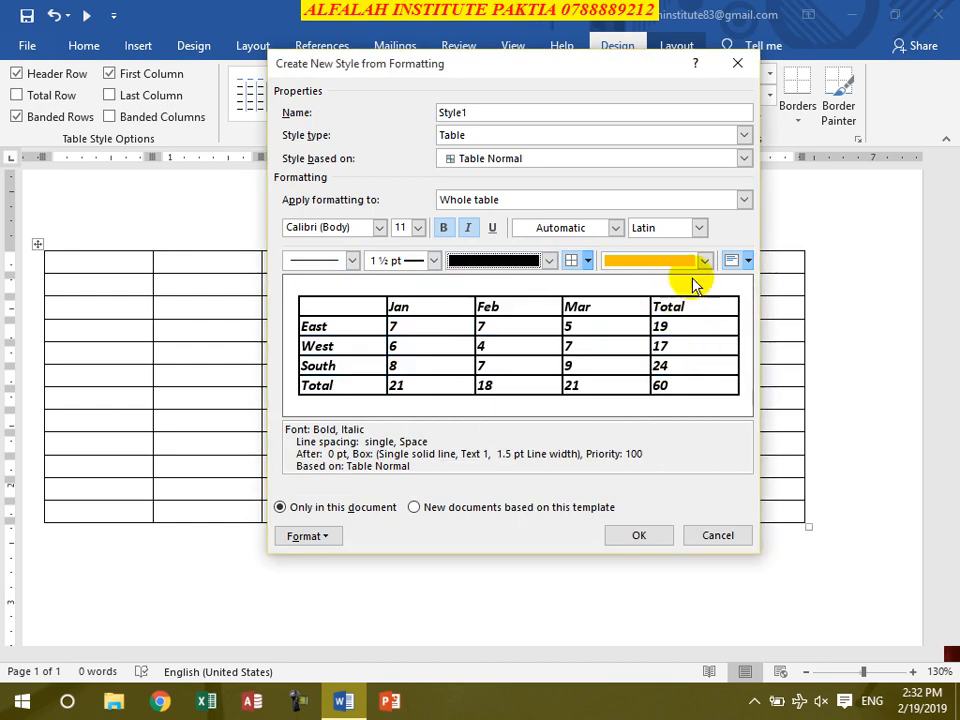
pyautogui.click(698, 536)
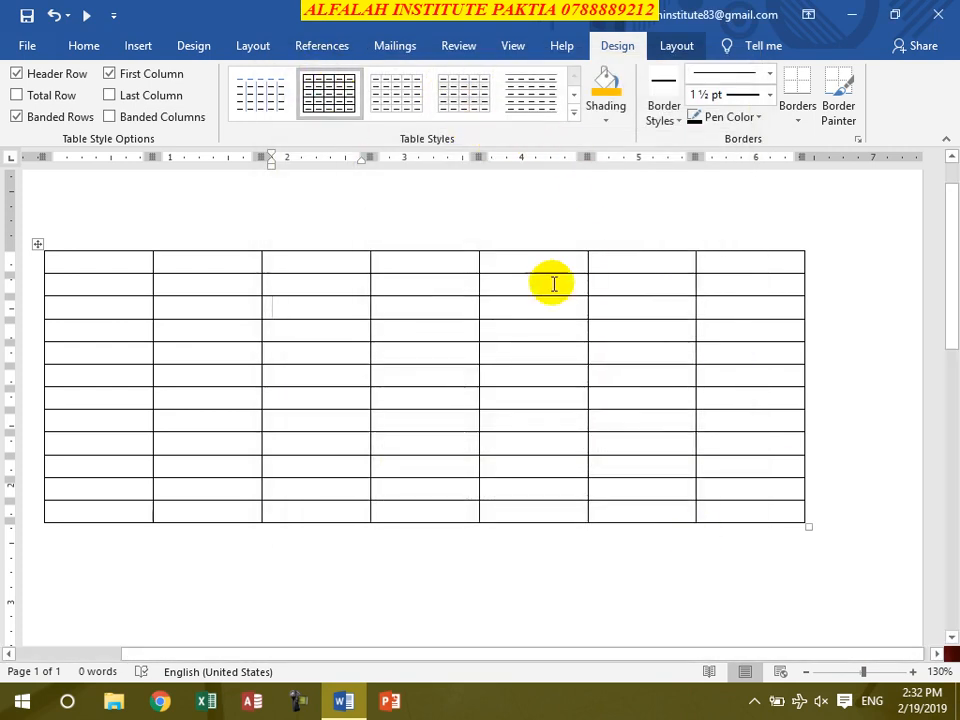
# Shade the table's header row and first column light blue
pyautogui.click(33, 270)
pyautogui.click(607, 117)
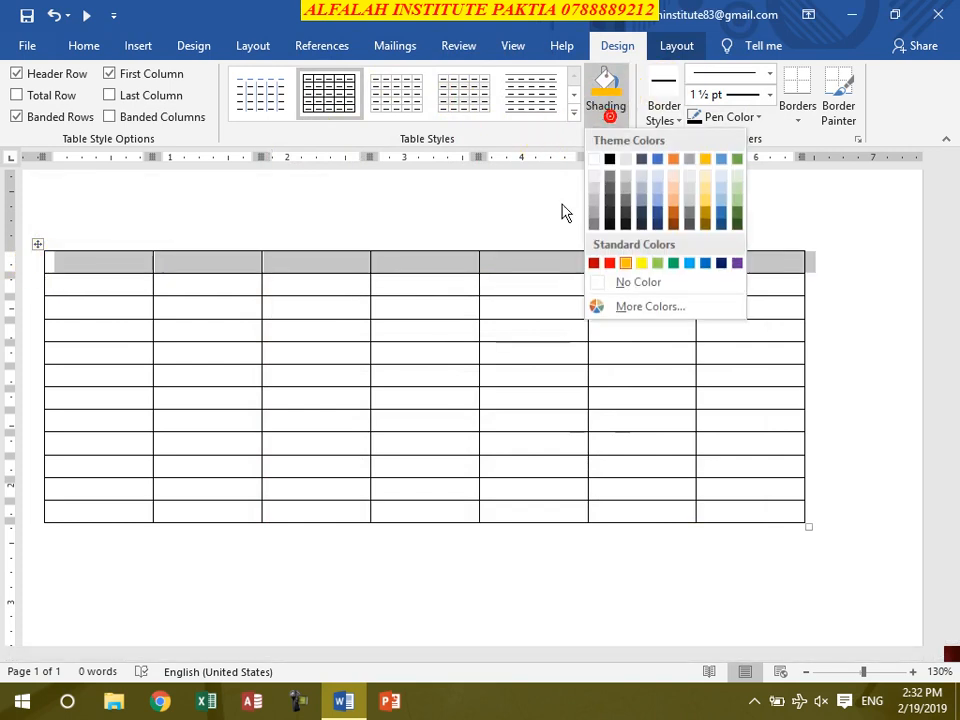
pyautogui.click(690, 263)
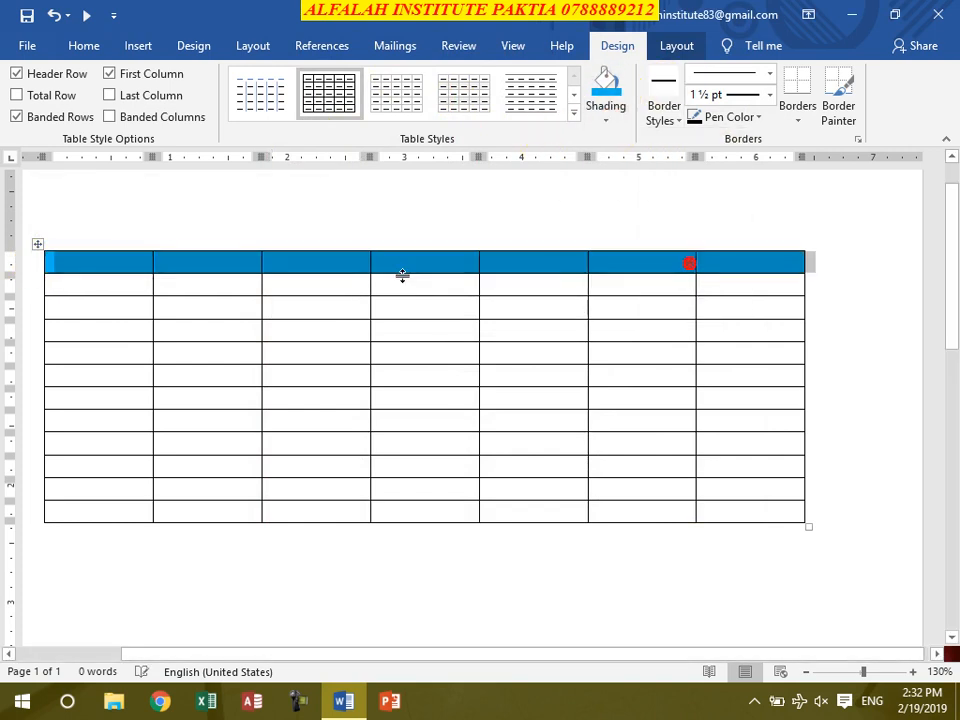
pyautogui.click(114, 238)
pyautogui.click(594, 88)
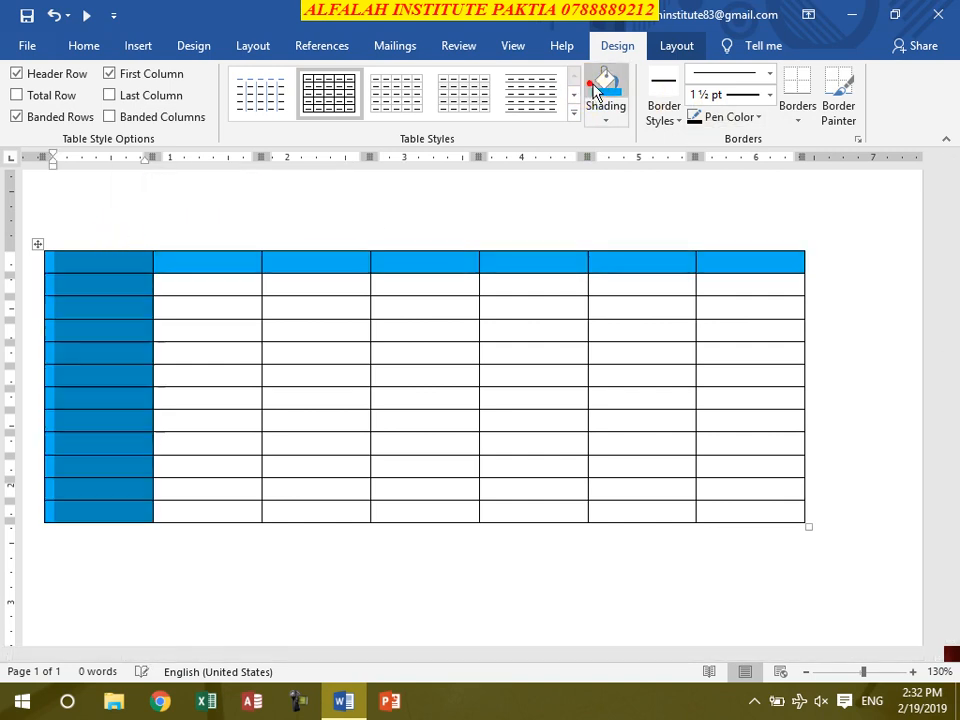
pyautogui.click(602, 121)
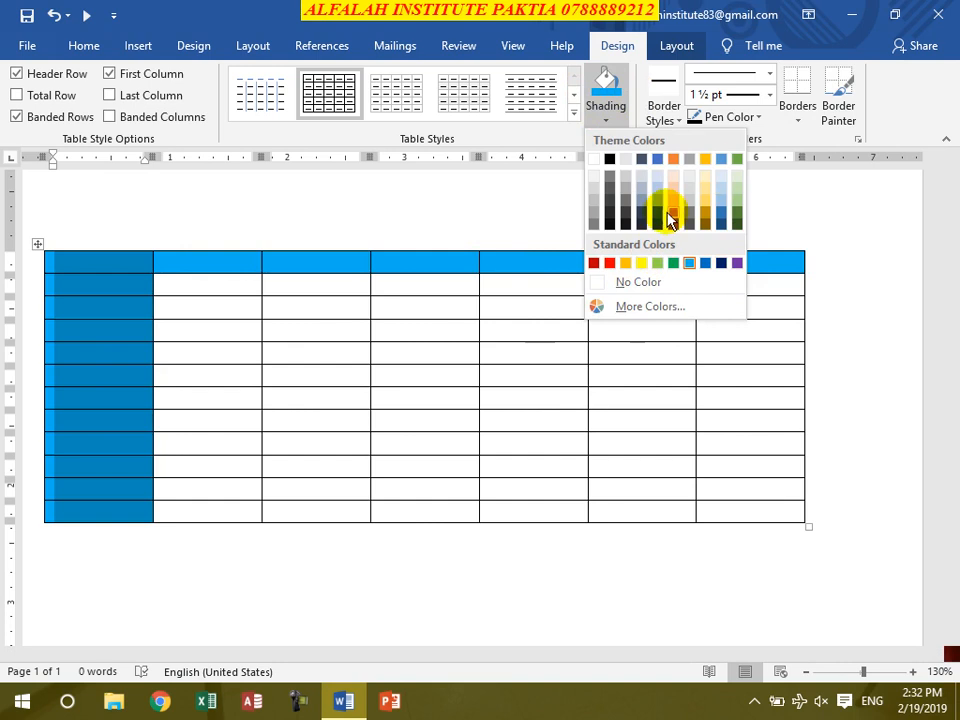
pyautogui.click(229, 345)
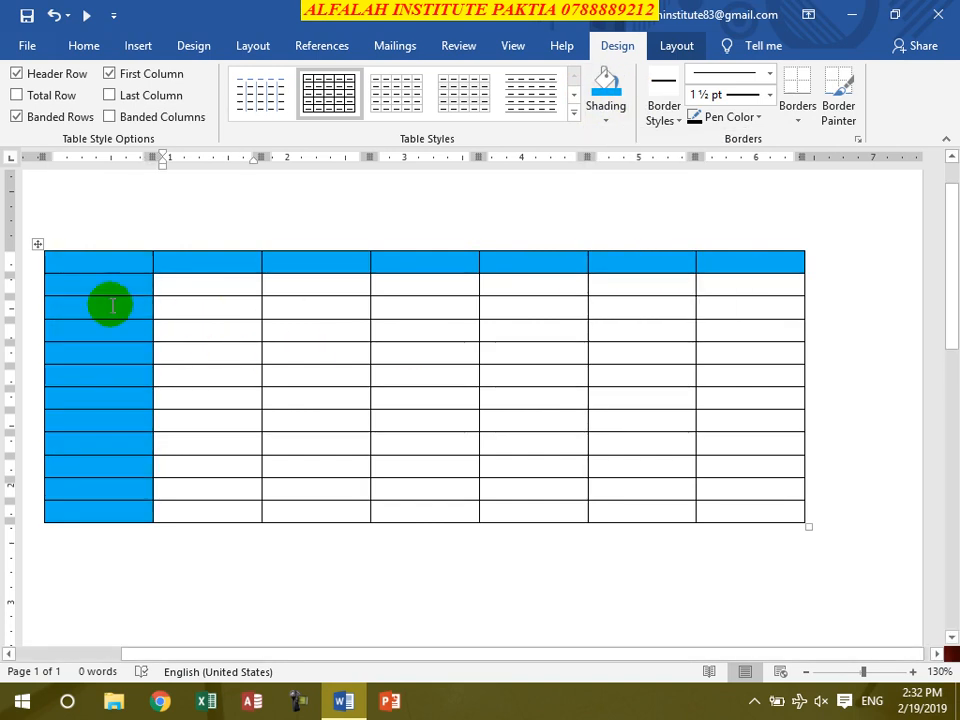
pyautogui.click(36, 310)
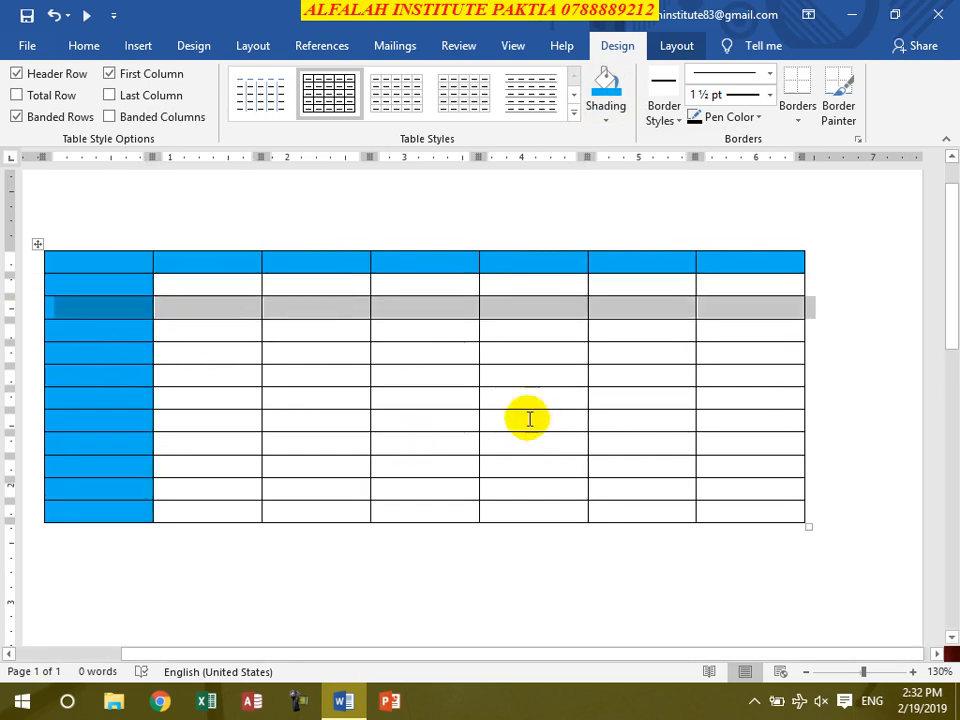
pyautogui.click(365, 413)
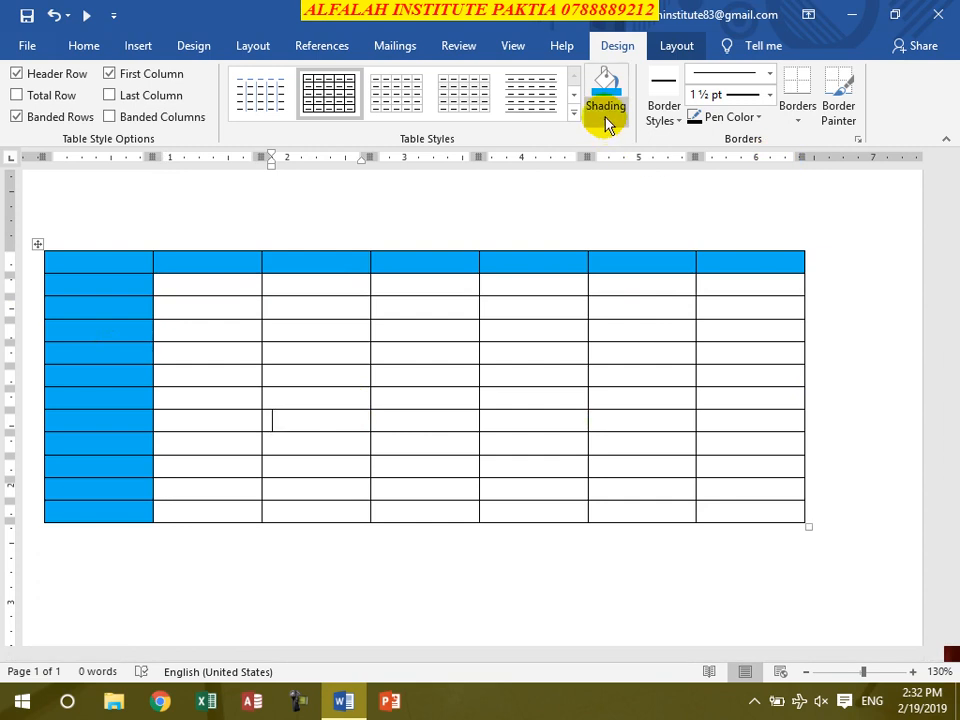
# Pick a green theme border for the Border Painter, and change it to a black 3 pt thin-thick small gap line
pyautogui.click(664, 120)
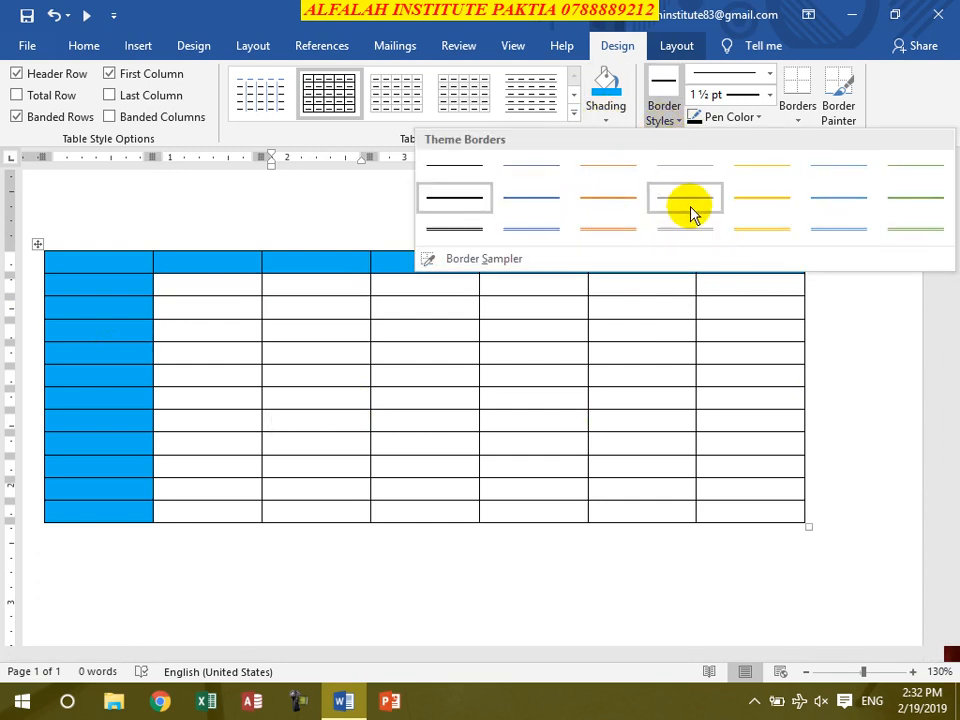
pyautogui.click(885, 199)
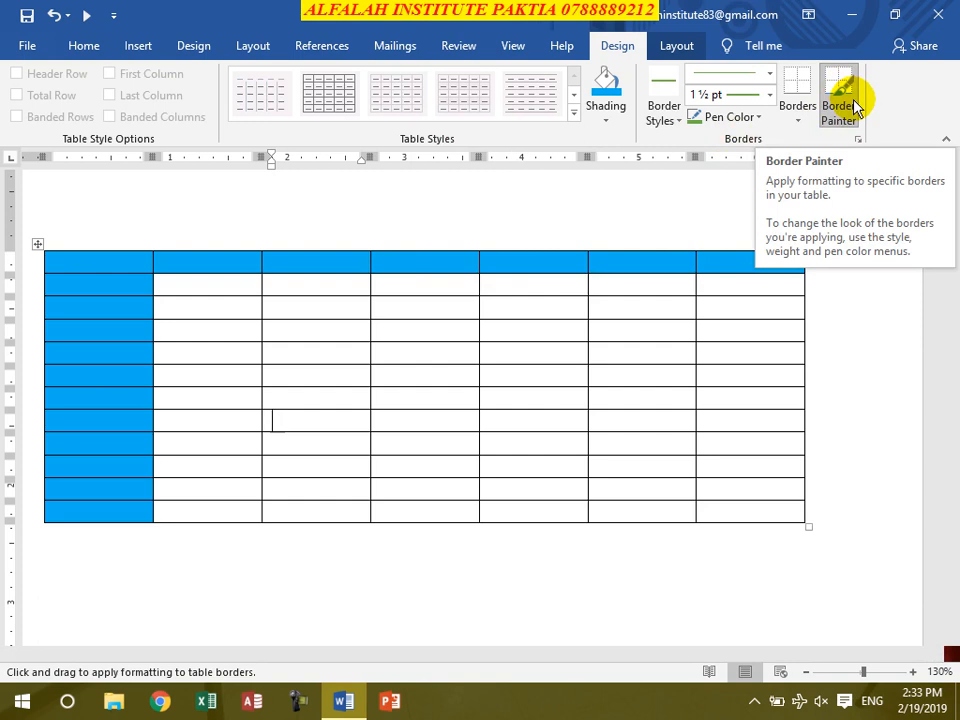
pyautogui.click(769, 74)
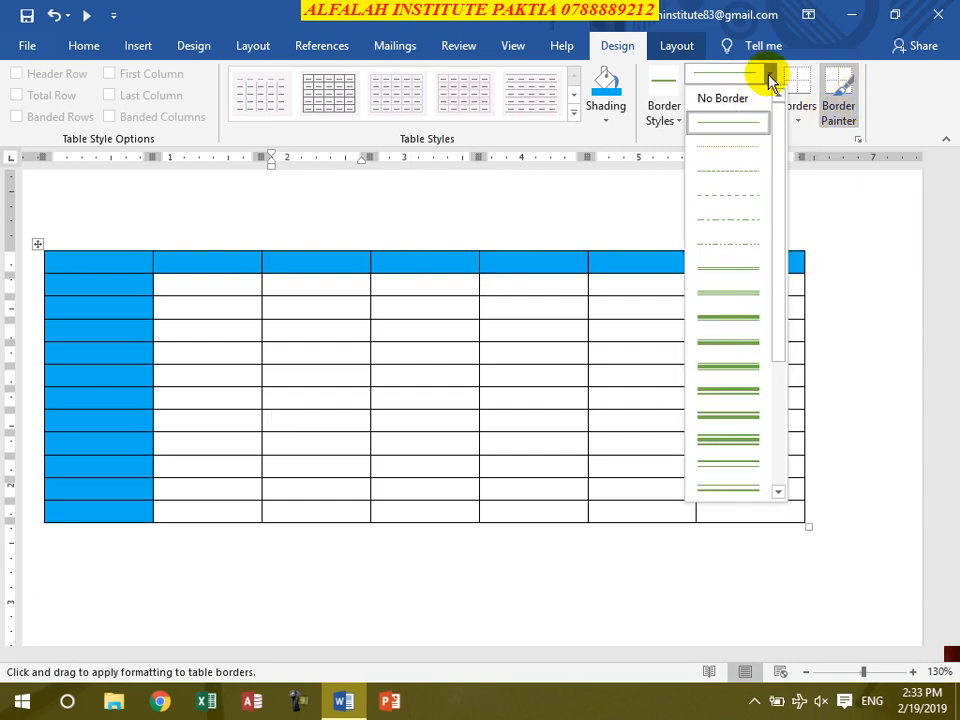
pyautogui.click(736, 317)
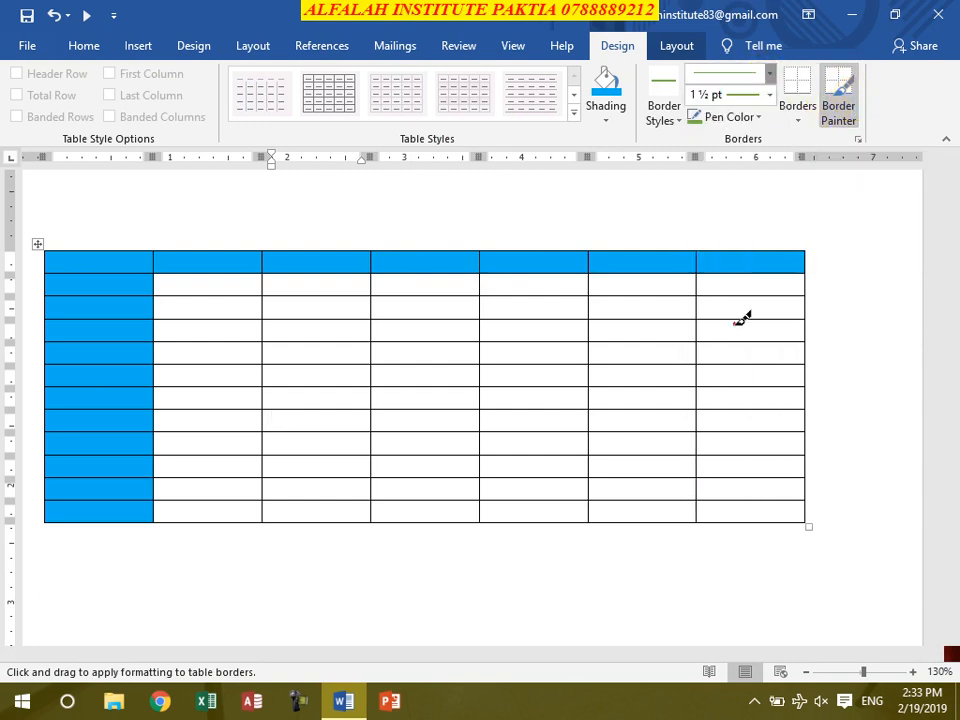
pyautogui.click(745, 118)
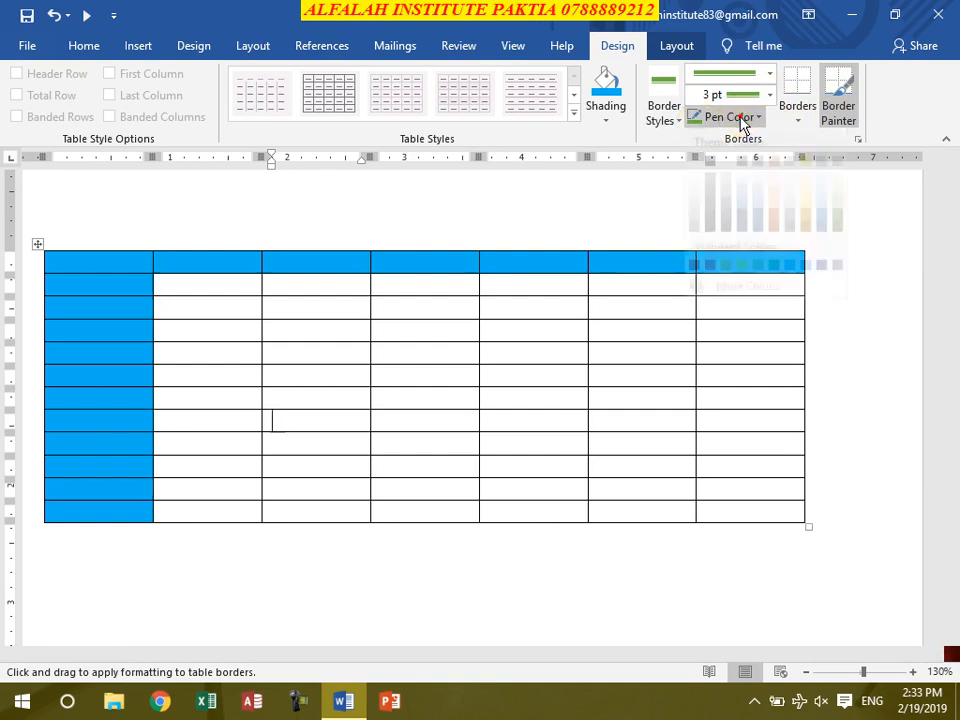
pyautogui.click(710, 182)
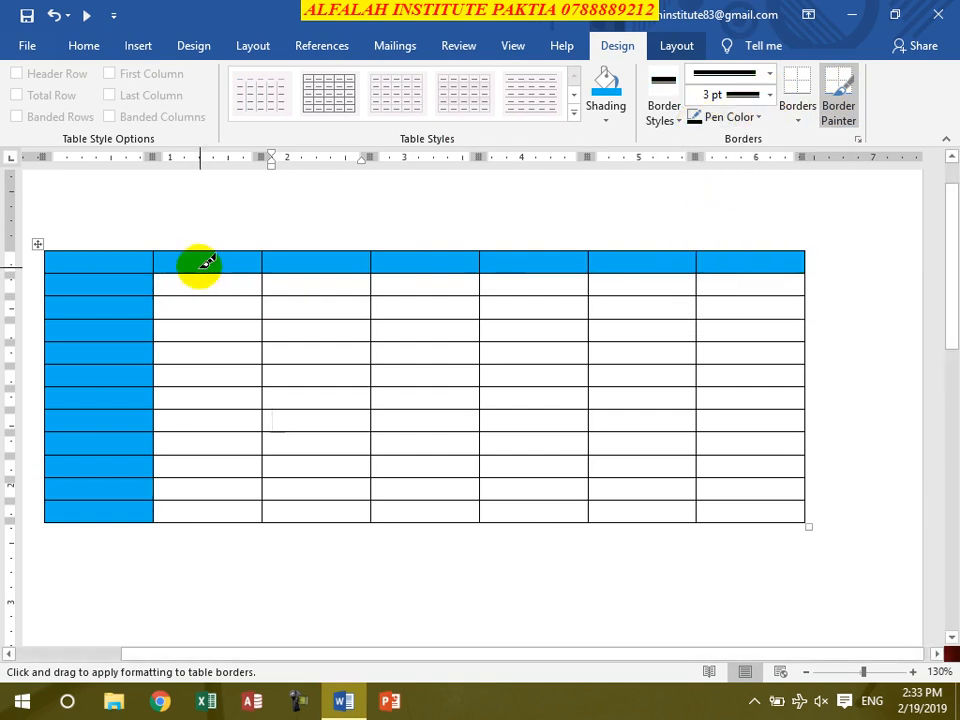
# Paint the top, right, bottom and left outer edges of the table with the 3 pt black border, and turn off the Border Painter
pyautogui.moveTo(152, 247); pyautogui.dragTo(795, 256)
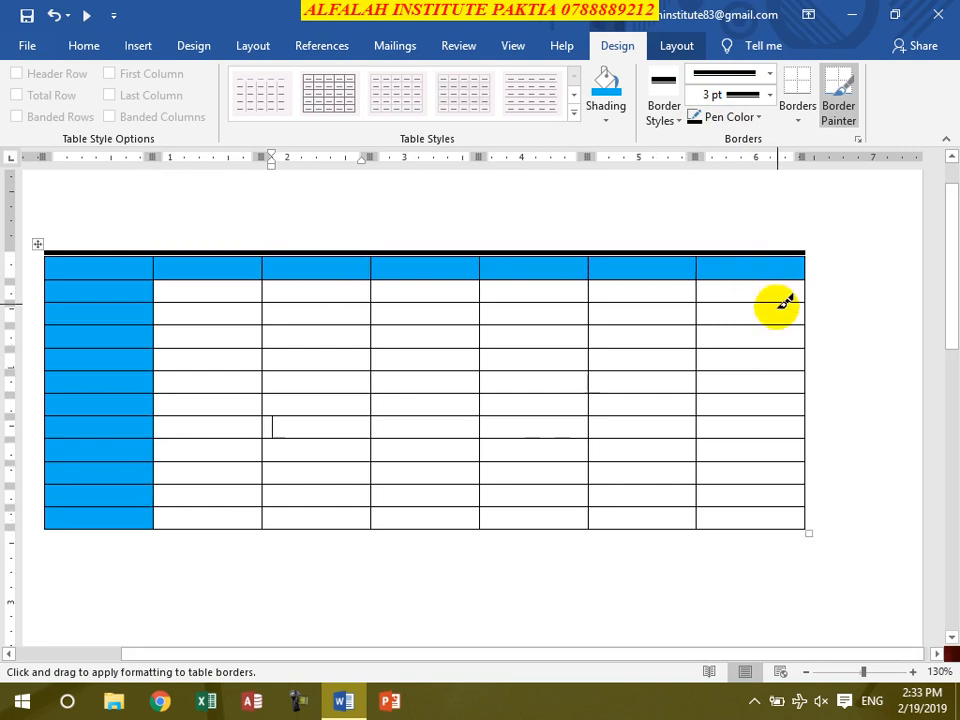
pyautogui.moveTo(810, 345); pyautogui.dragTo(803, 528)
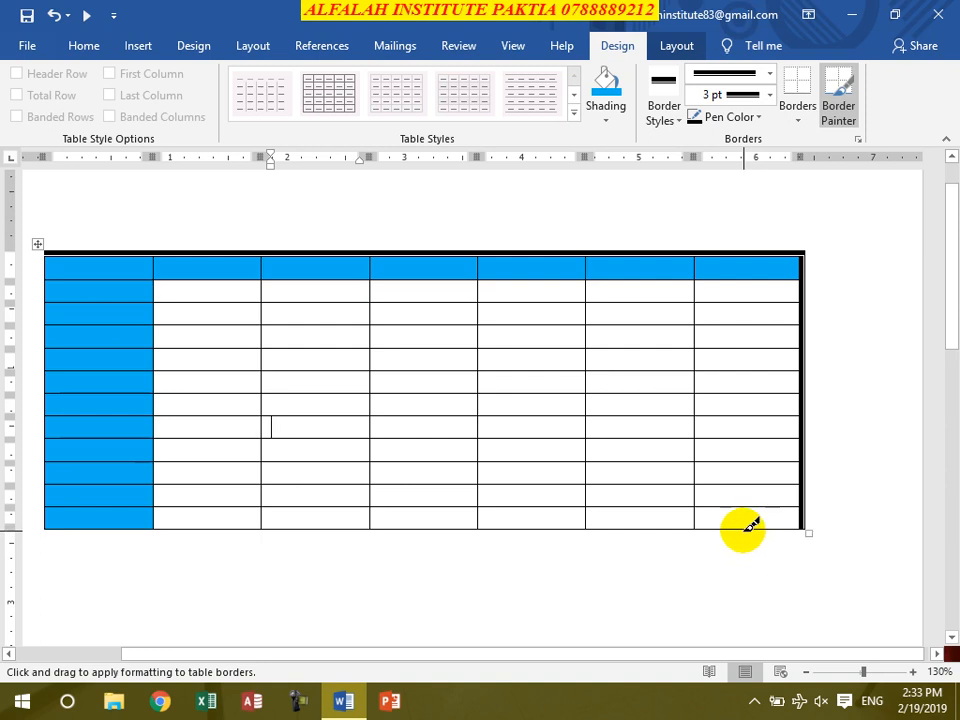
pyautogui.moveTo(673, 512); pyautogui.dragTo(17, 514)
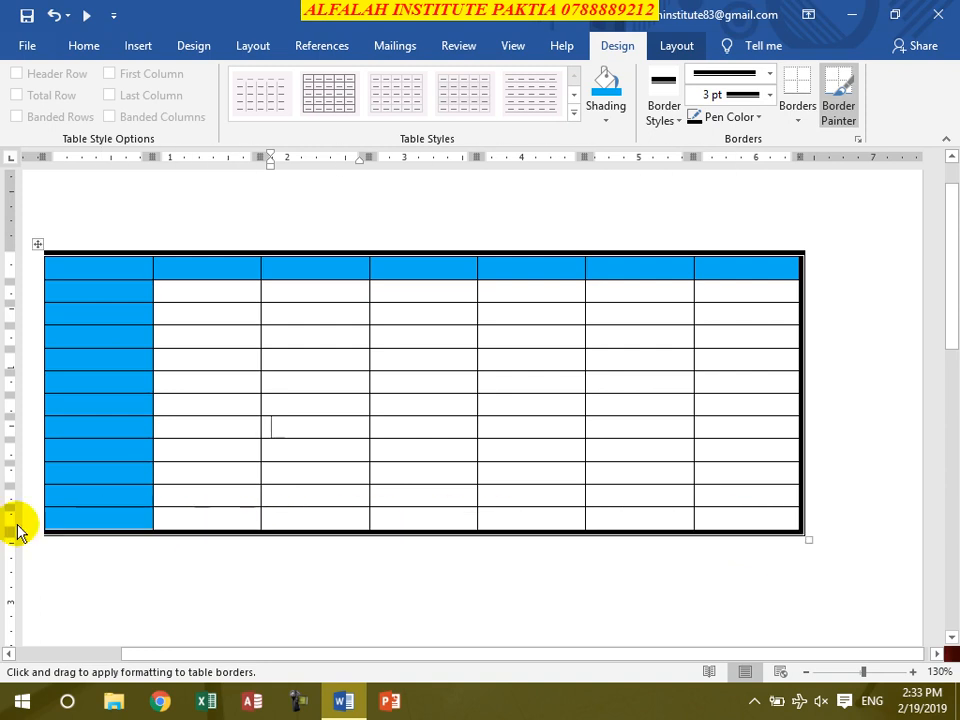
pyautogui.moveTo(58, 441)
pyautogui.mouseDown()
pyautogui.moveTo(49, 381)
pyautogui.moveTo(54, 256)
pyautogui.mouseUp()
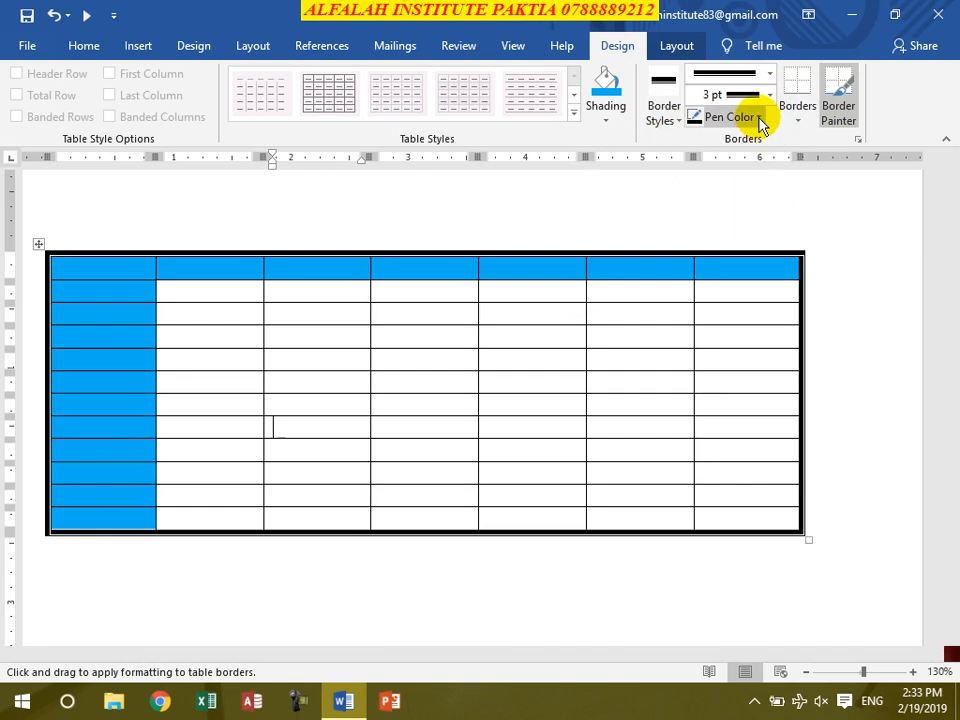
pyautogui.click(800, 121)
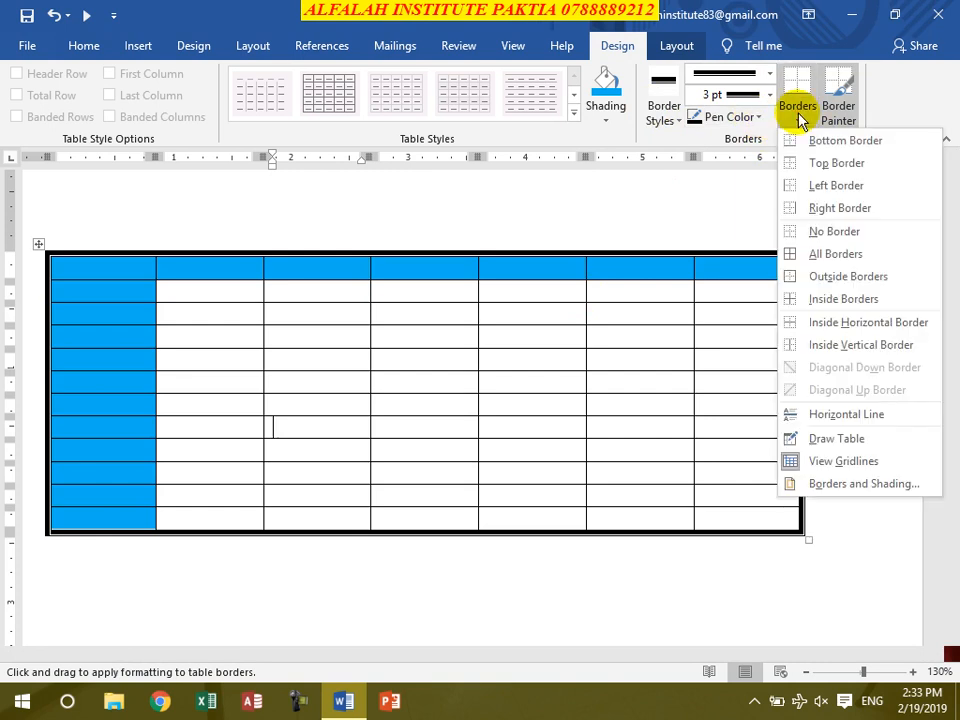
pyautogui.click(800, 120)
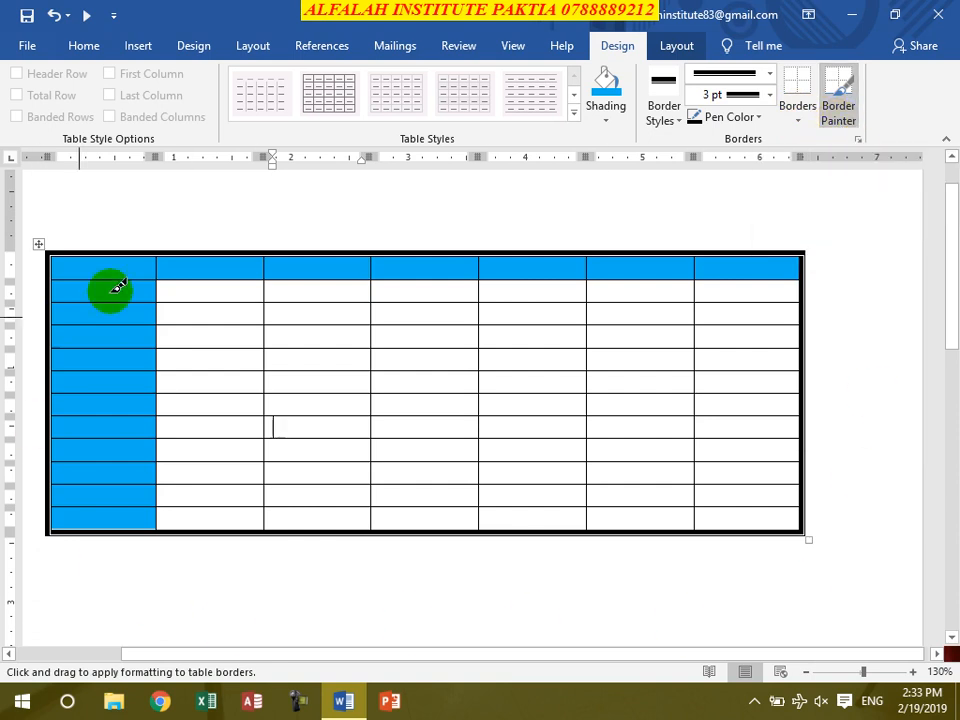
pyautogui.click(840, 106)
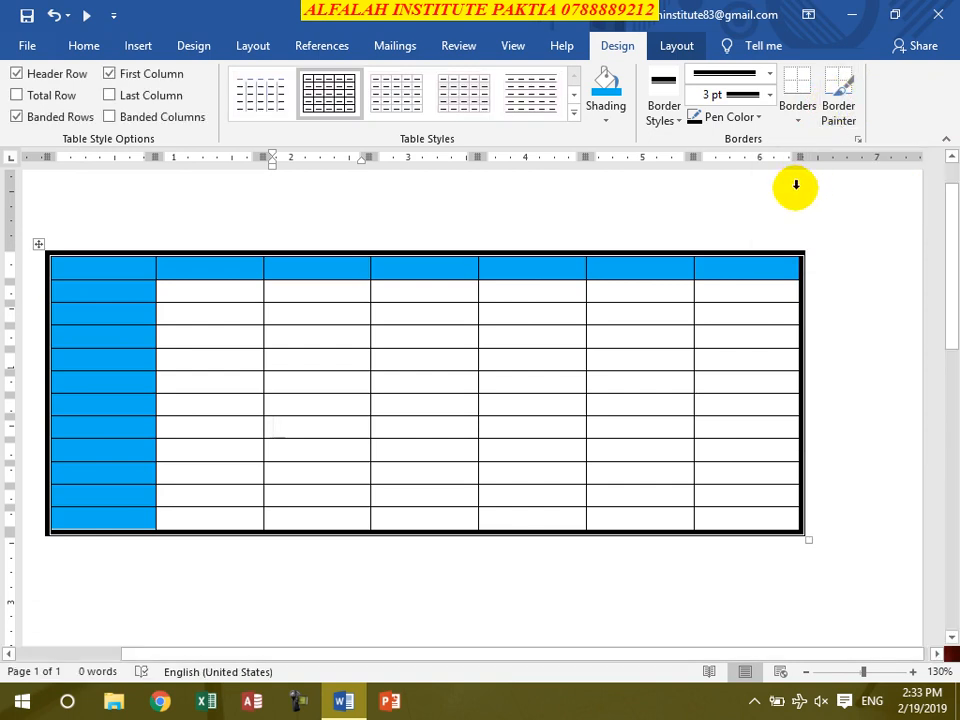
# View the table selection options and enter "Afghan" in the first cell of the header row
pyautogui.click(676, 46)
pyautogui.click(25, 73)
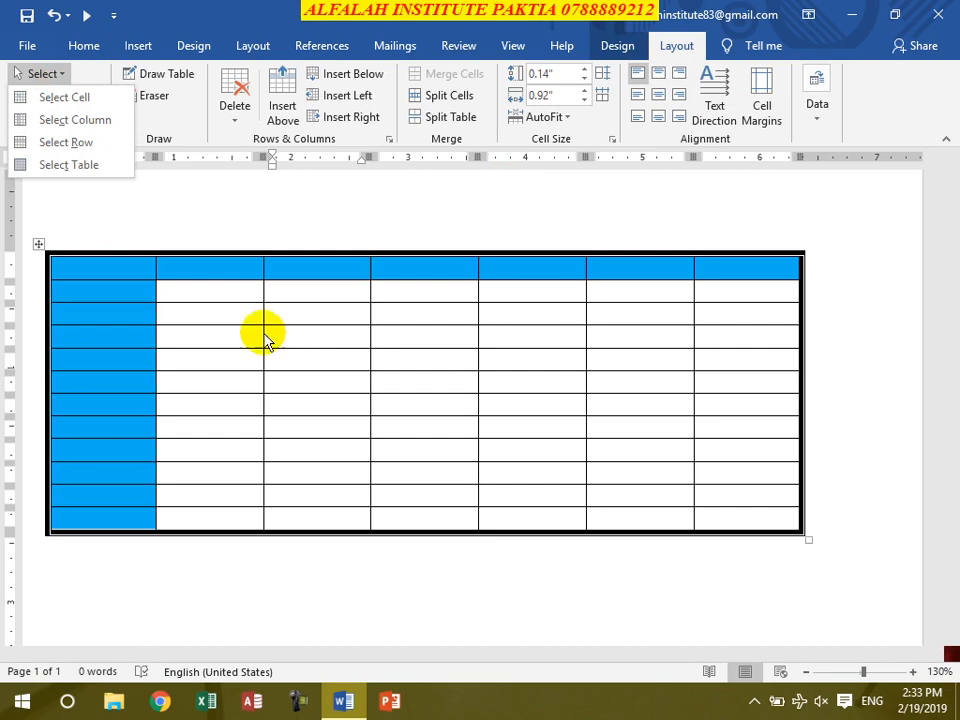
pyautogui.click(310, 342)
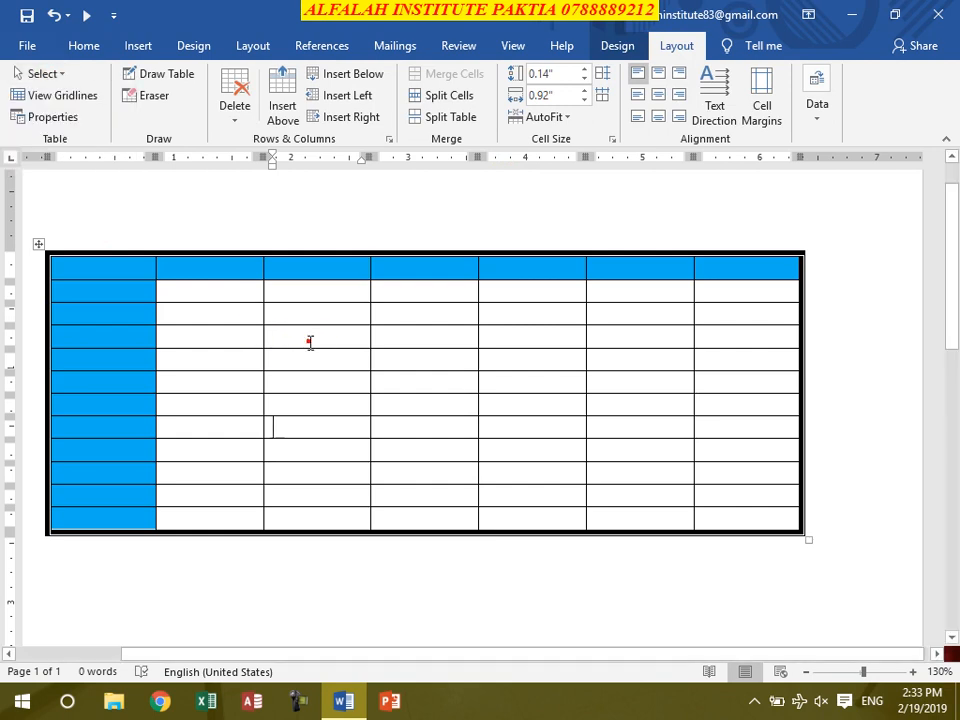
pyautogui.click(86, 271)
pyautogui.write('Afghan')
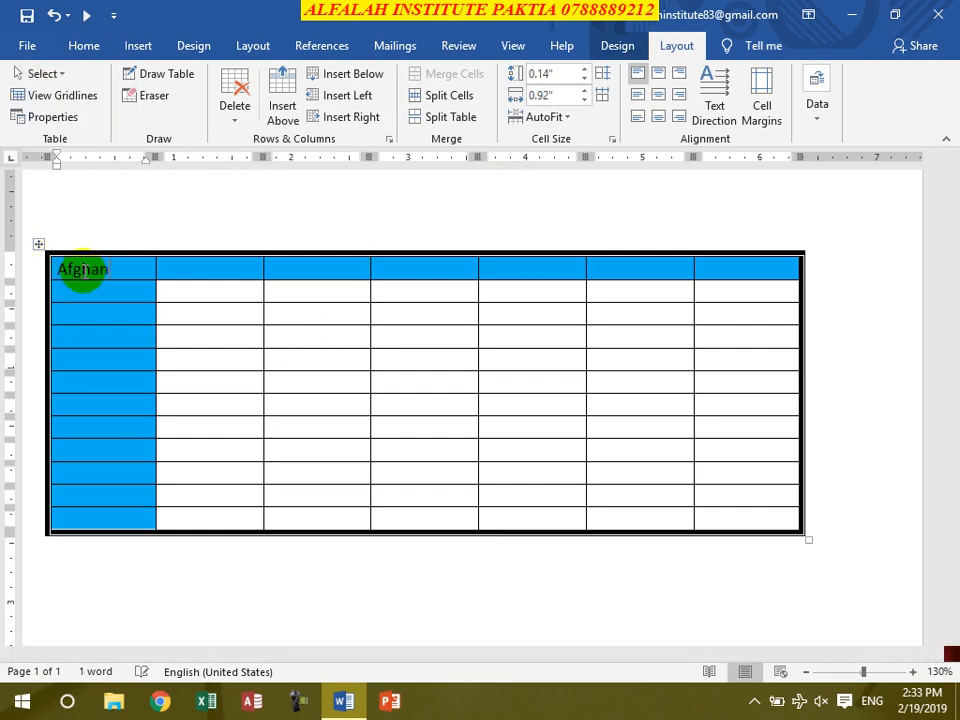
# Fill every cell of the table with the word "Afghan"
pyautogui.doubleClick(84, 270)
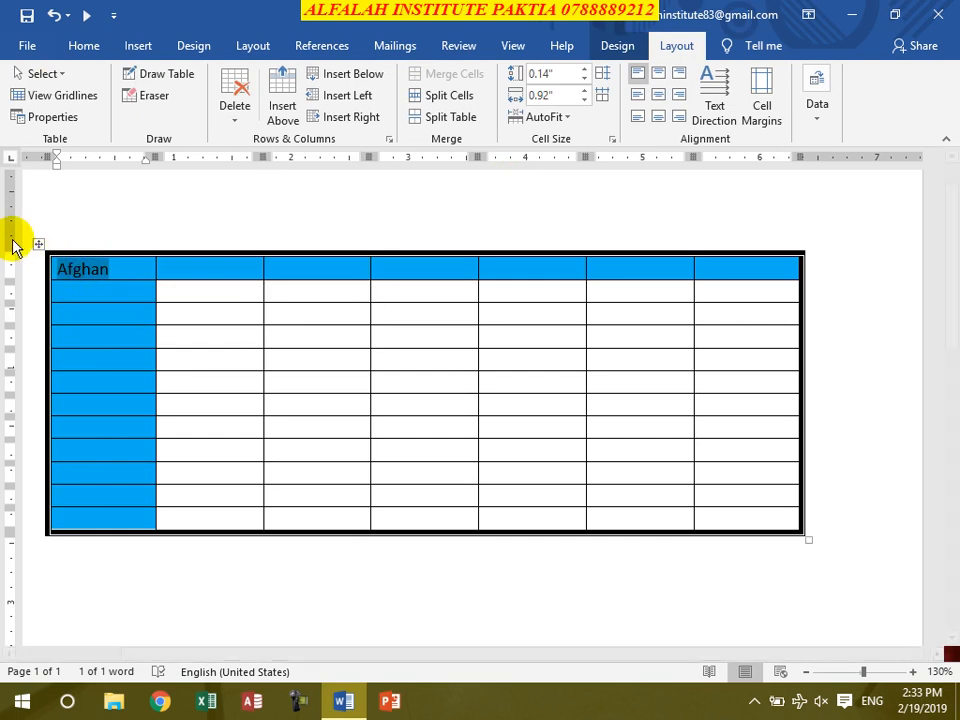
pyautogui.click(35, 247)
pyautogui.write('Afghan')
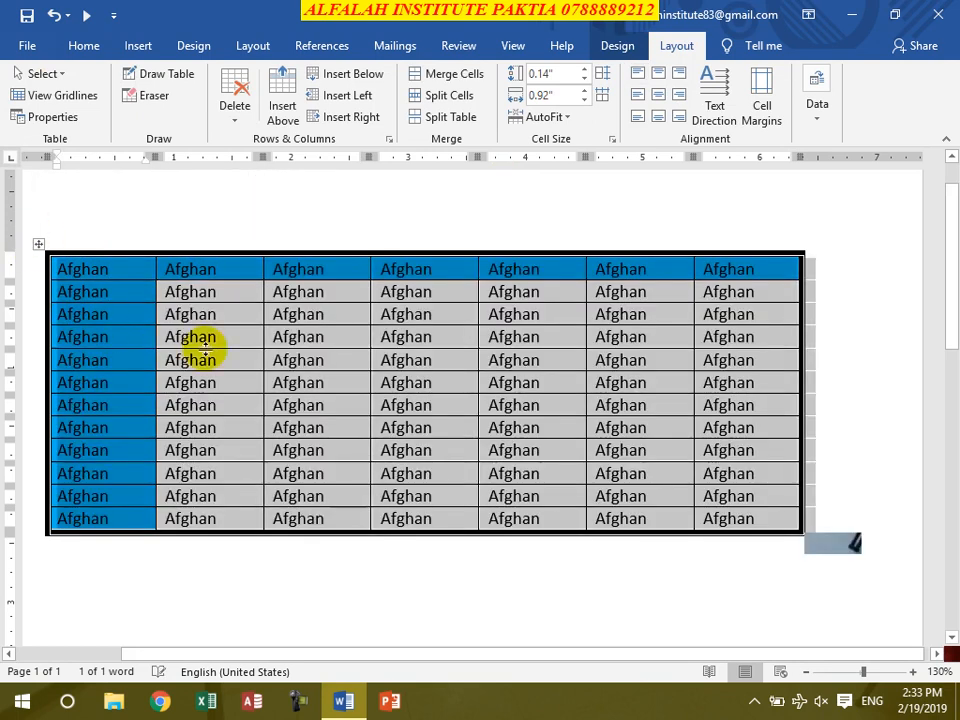
# Select the cell in the fifth row of the third column, and extend the selection to its whole column
pyautogui.click(306, 363)
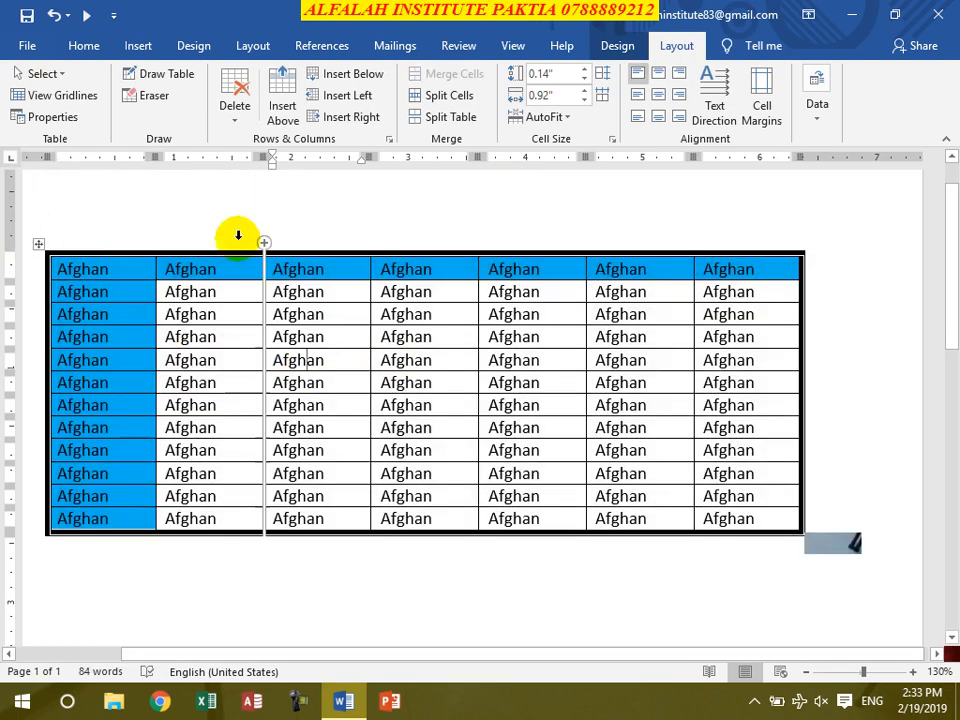
pyautogui.click(45, 74)
pyautogui.click(55, 95)
pyautogui.click(60, 76)
pyautogui.click(75, 118)
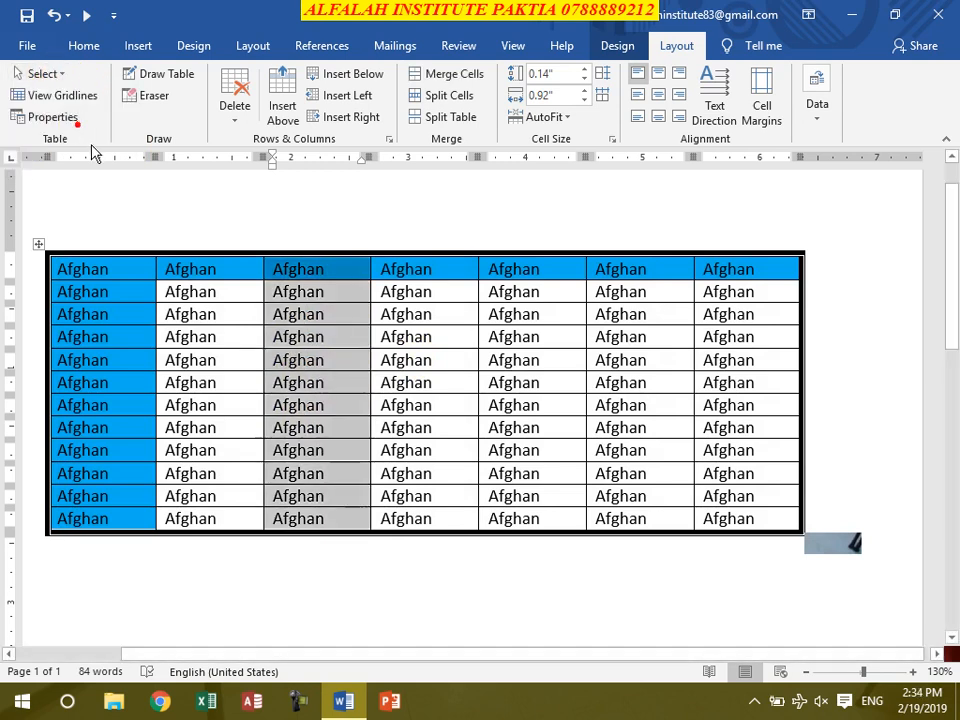
# Select the table's fourth row and the whole table with the selection commands, and clear the selection
pyautogui.click(291, 329)
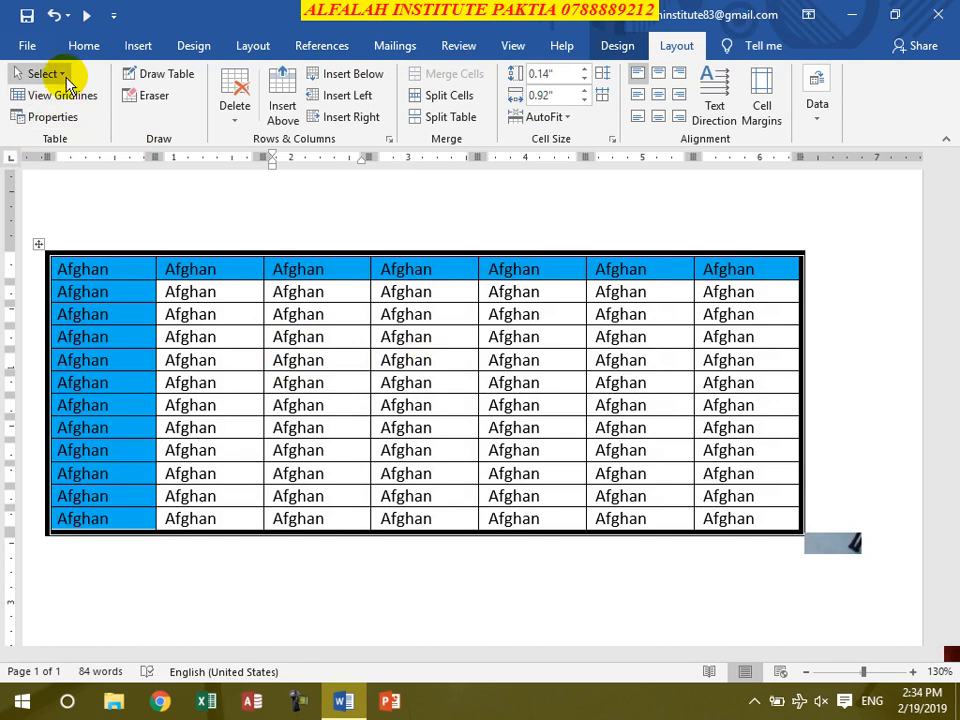
pyautogui.click(50, 74)
pyautogui.click(62, 142)
pyautogui.click(45, 74)
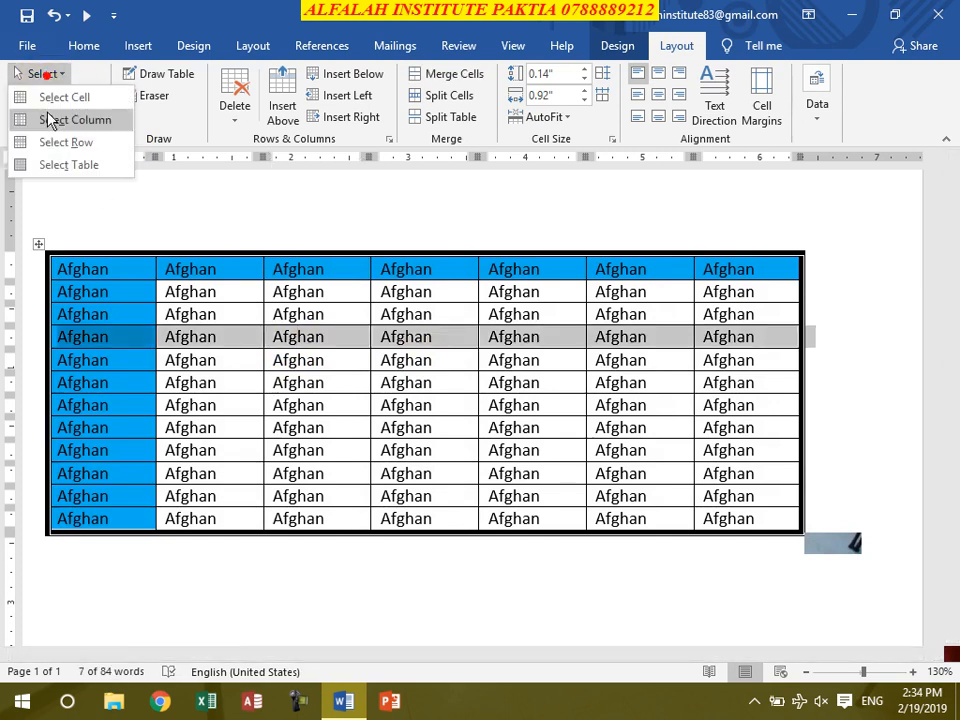
pyautogui.click(69, 165)
pyautogui.click(285, 330)
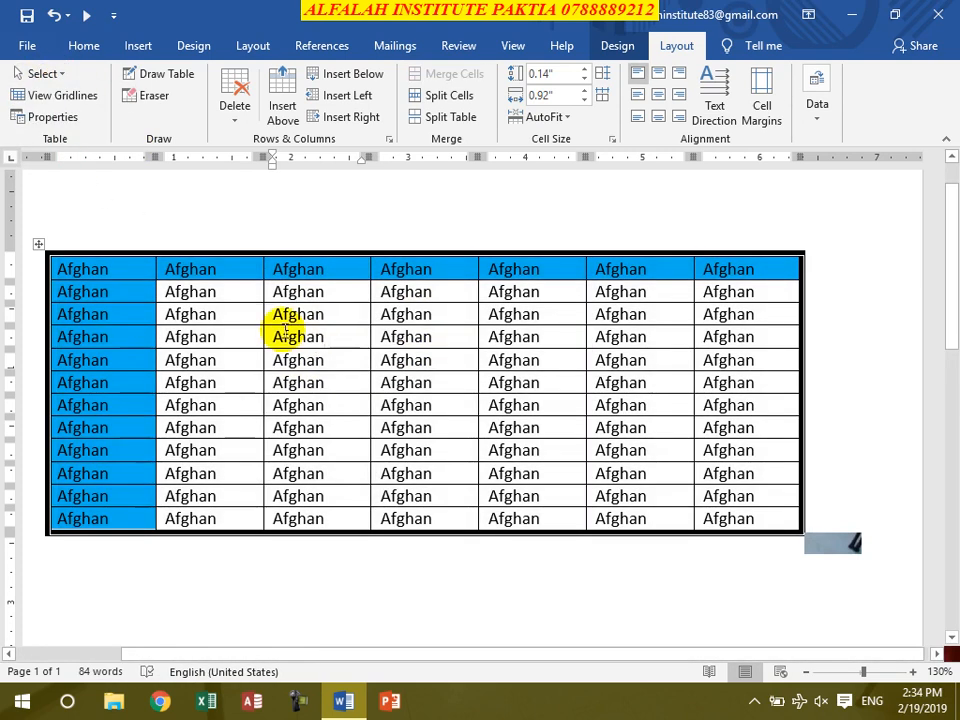
# Select several cells in the third column, that whole column, and the sixth row directly on the table
pyautogui.moveTo(331, 340); pyautogui.dragTo(349, 407)
pyautogui.click(334, 405)
pyautogui.click(317, 240)
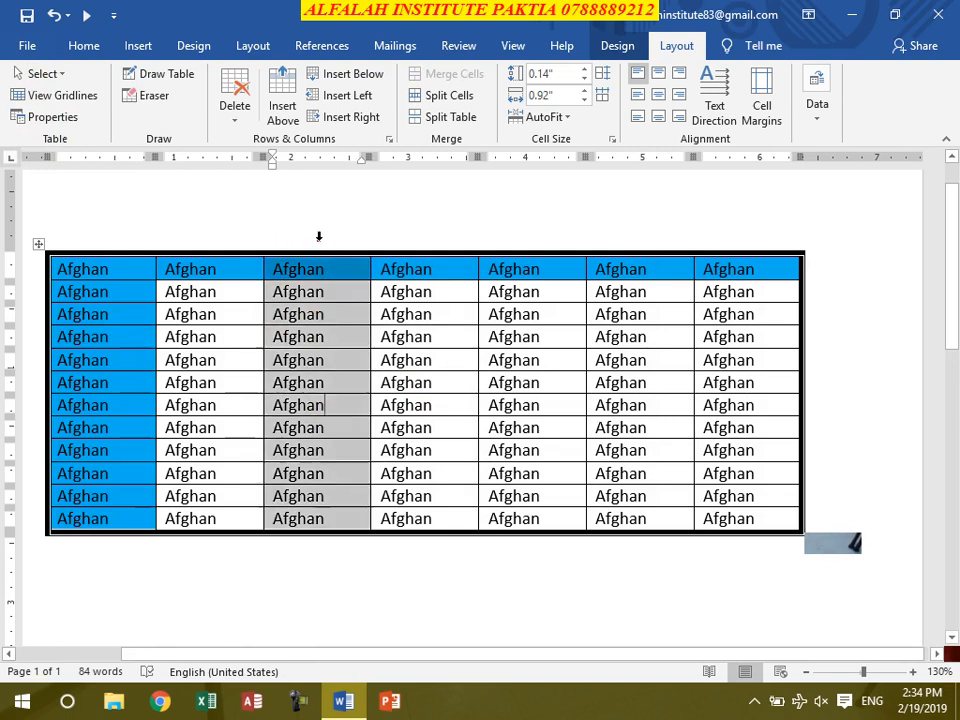
pyautogui.click(24, 382)
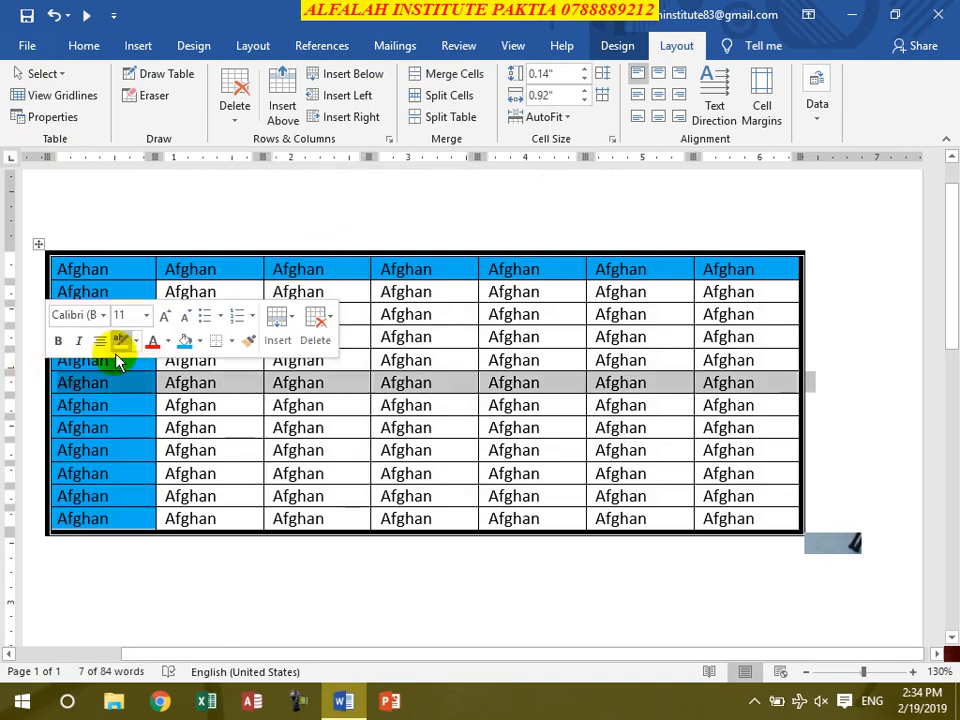
# Choose the thin single solid line style for the whole table and remove all of its borders
pyautogui.click(38, 245)
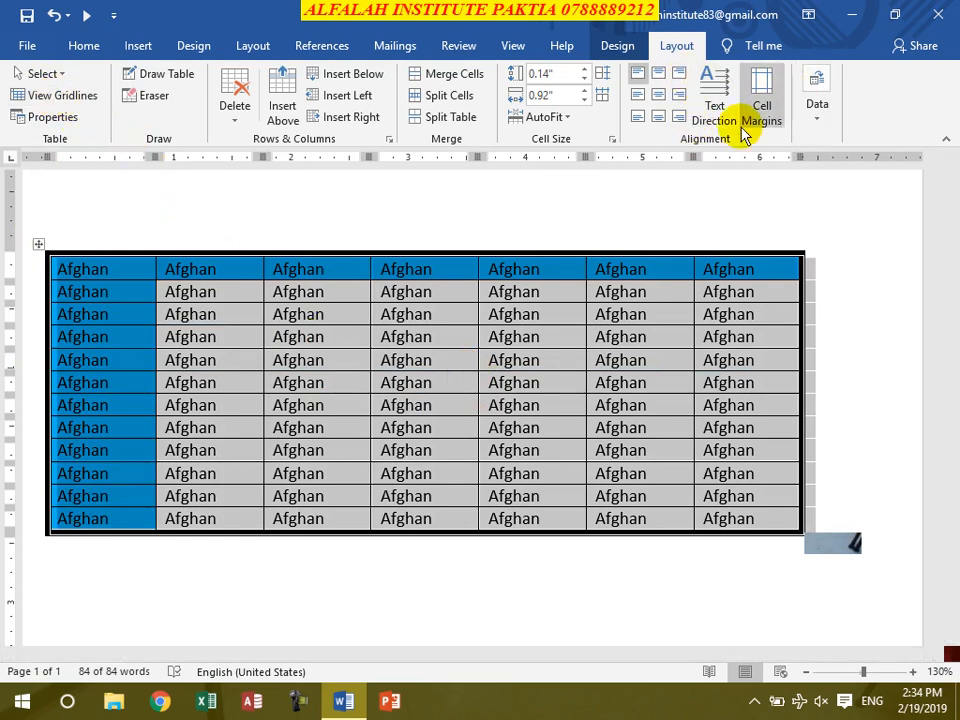
pyautogui.click(628, 46)
pyautogui.click(776, 83)
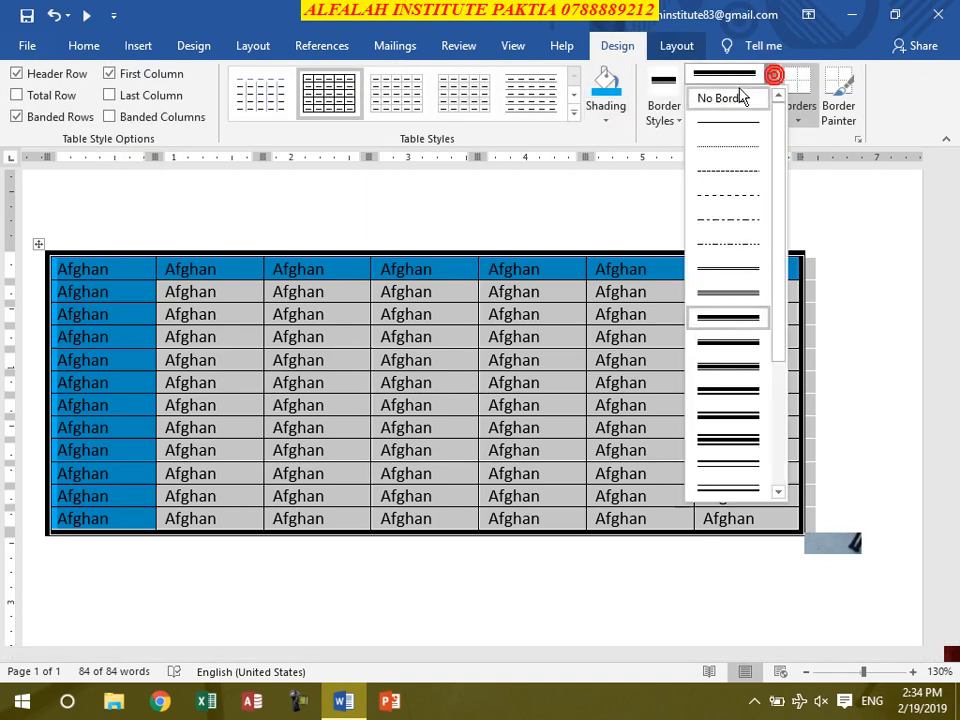
pyautogui.click(740, 111)
pyautogui.click(798, 119)
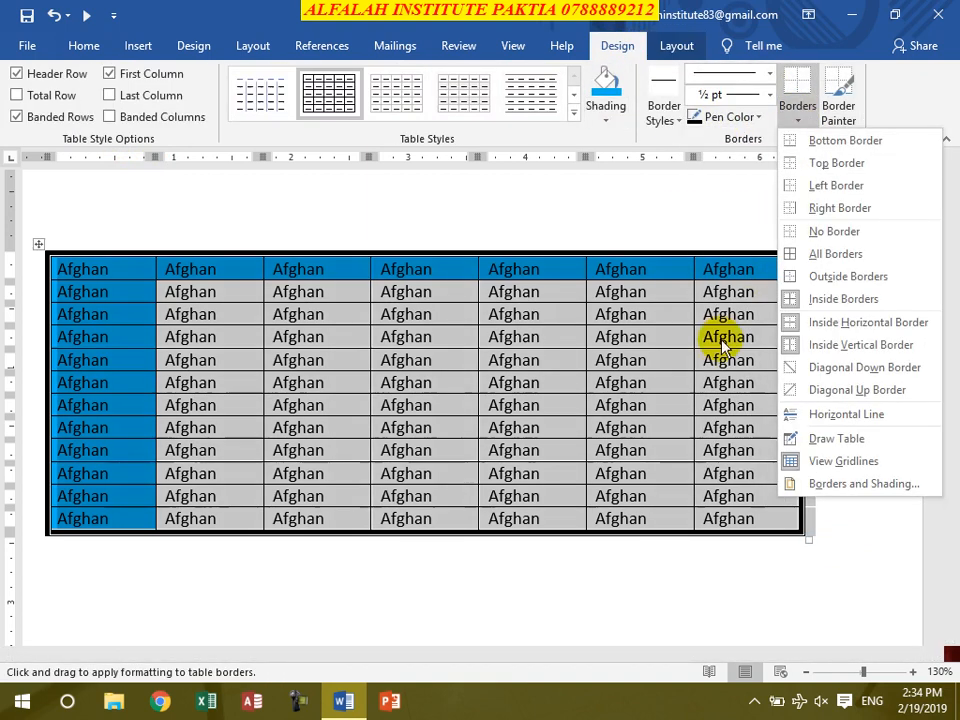
pyautogui.click(820, 231)
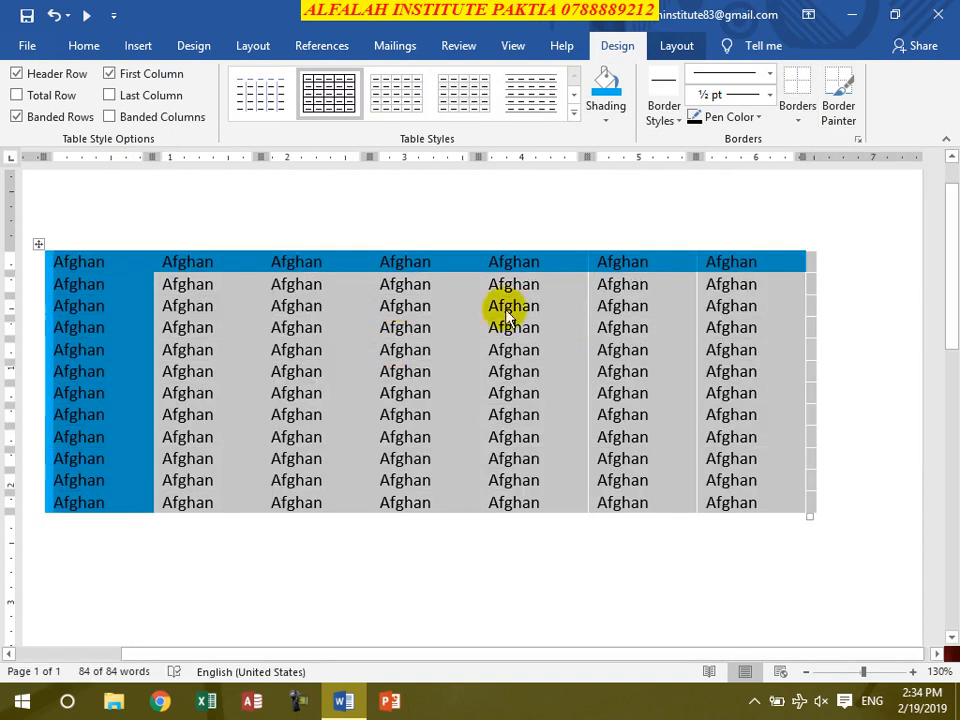
# Toggle the borderless table's gridlines on and off repeatedly, leaving them hidden
pyautogui.click(803, 121)
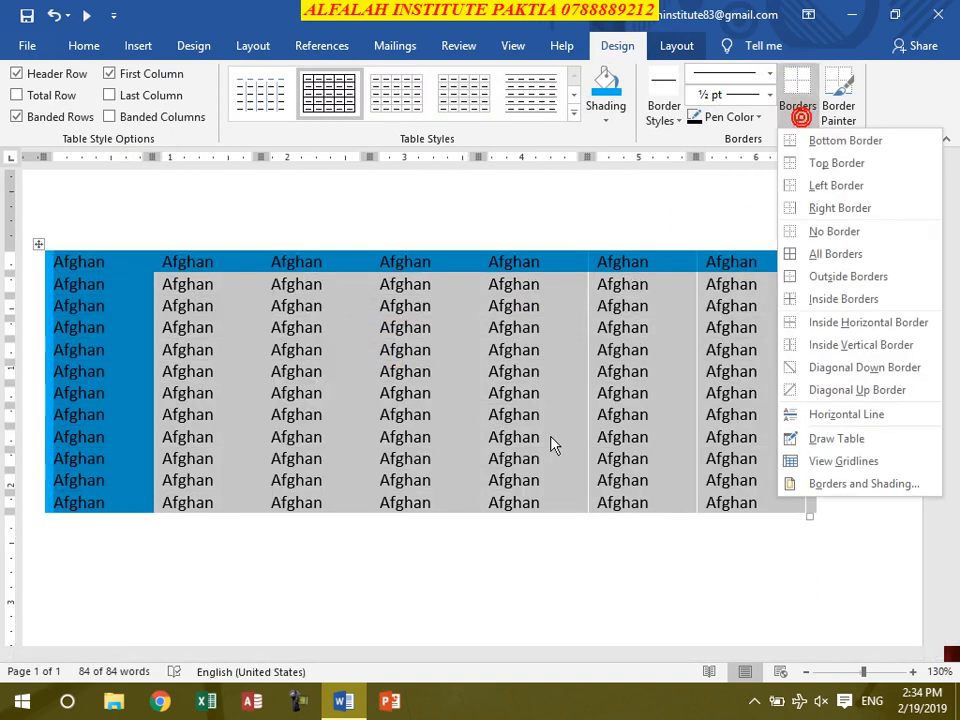
pyautogui.click(840, 461)
pyautogui.click(676, 45)
pyautogui.click(58, 96)
pyautogui.click(57, 96)
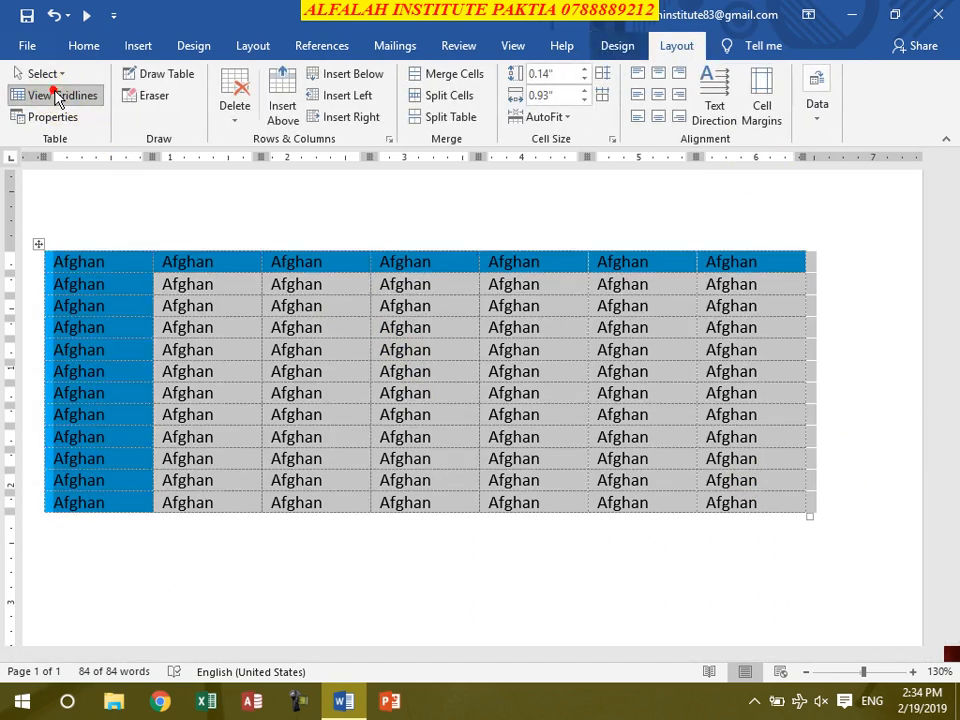
pyautogui.click(58, 96)
pyautogui.click(59, 94)
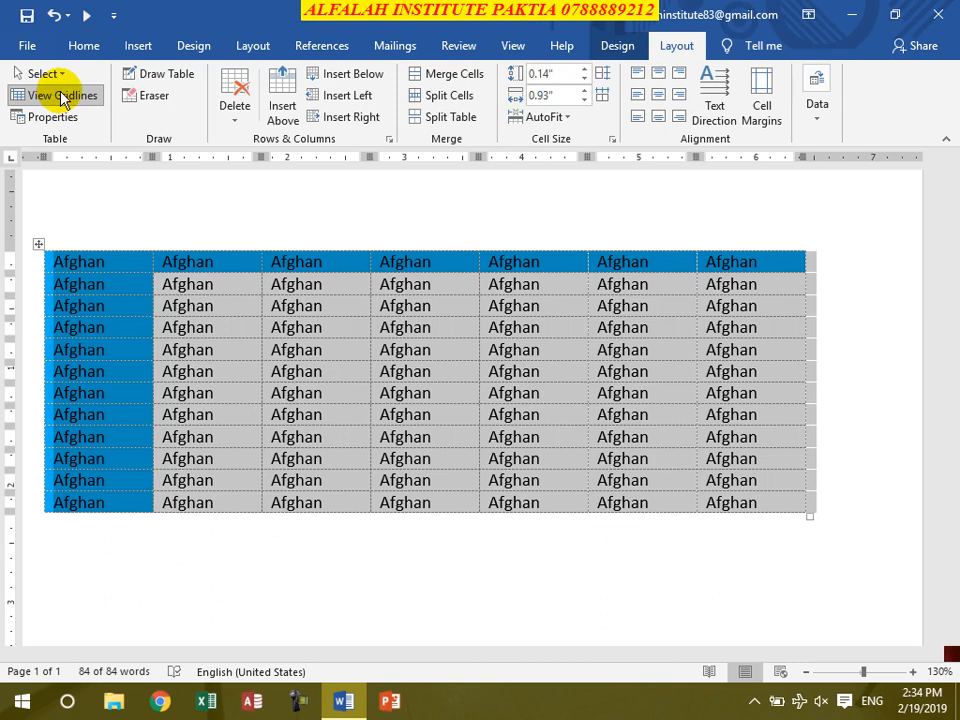
pyautogui.click(58, 96)
# Apply all borders to the whole table with the ½ pt single line
pyautogui.click(617, 47)
pyautogui.click(797, 118)
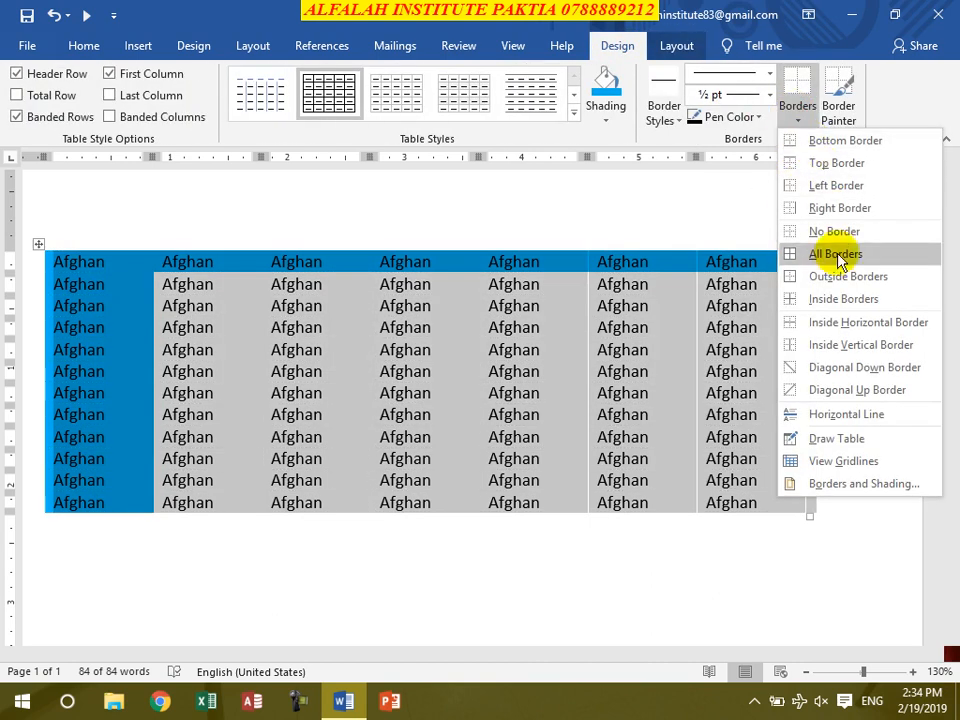
pyautogui.click(827, 255)
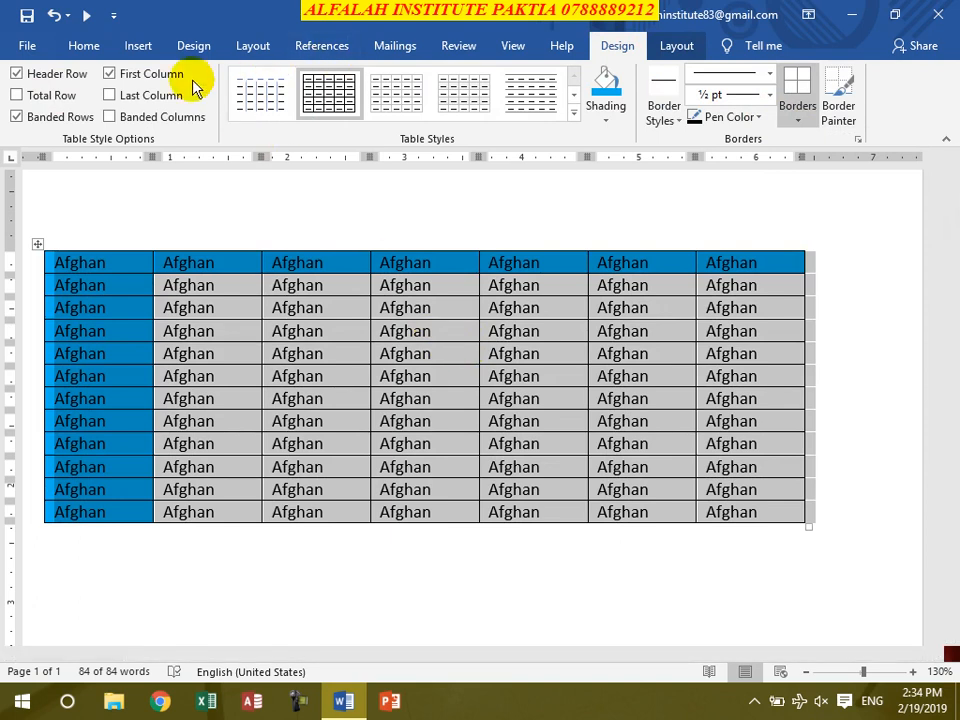
# Open the table's properties dialog and close it without changes
pyautogui.click(660, 46)
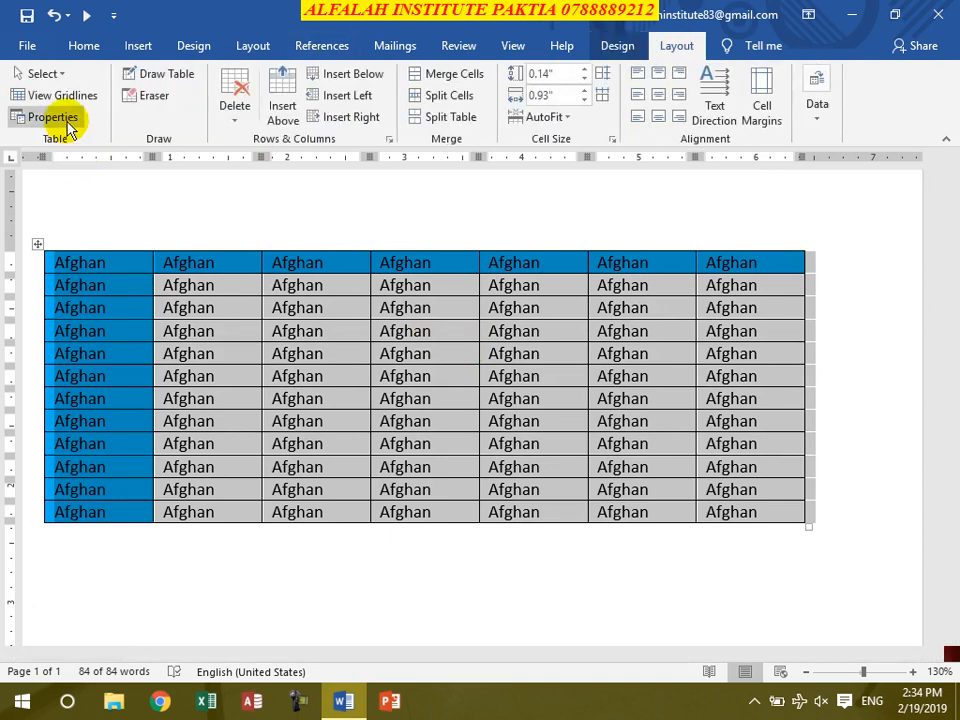
pyautogui.click(62, 118)
pyautogui.click(695, 148)
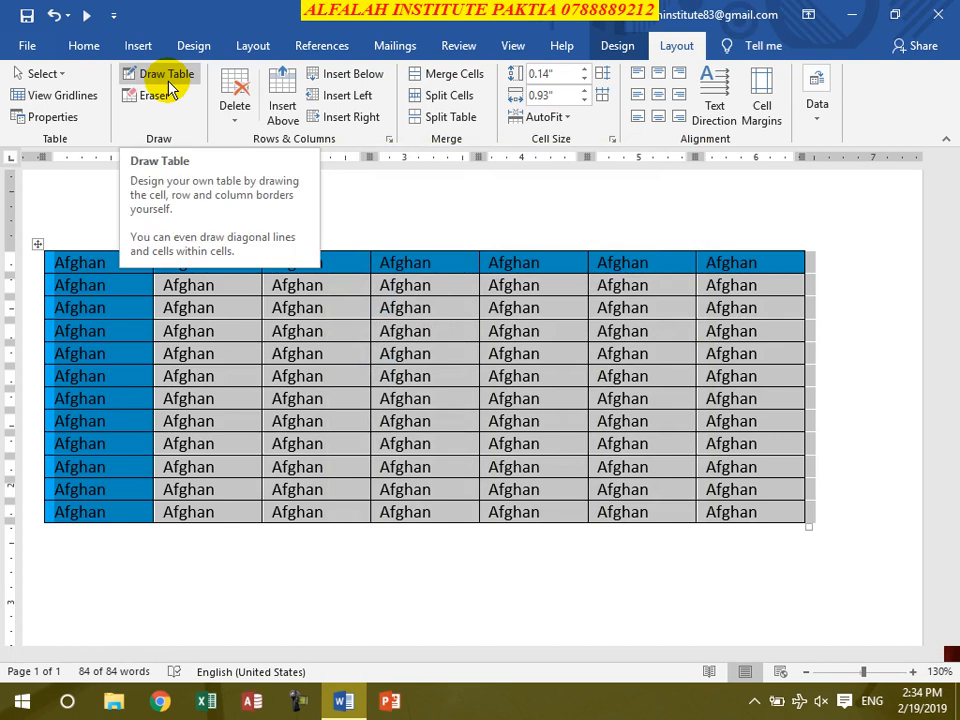
# Draw a table about 3.4" wide and 0.34" high below the existing one, and divide it into two rows and four columns
pyautogui.click(168, 78)
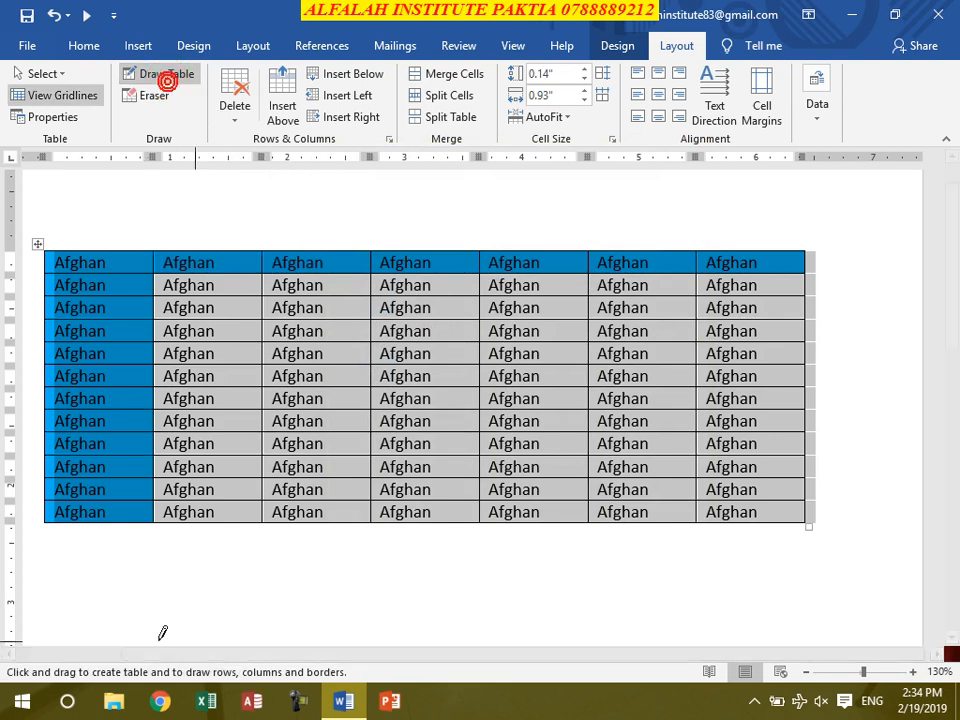
pyautogui.moveTo(544, 601); pyautogui.dragTo(141, 559)
pyautogui.moveTo(257, 561); pyautogui.dragTo(258, 600)
pyautogui.click(317, 578)
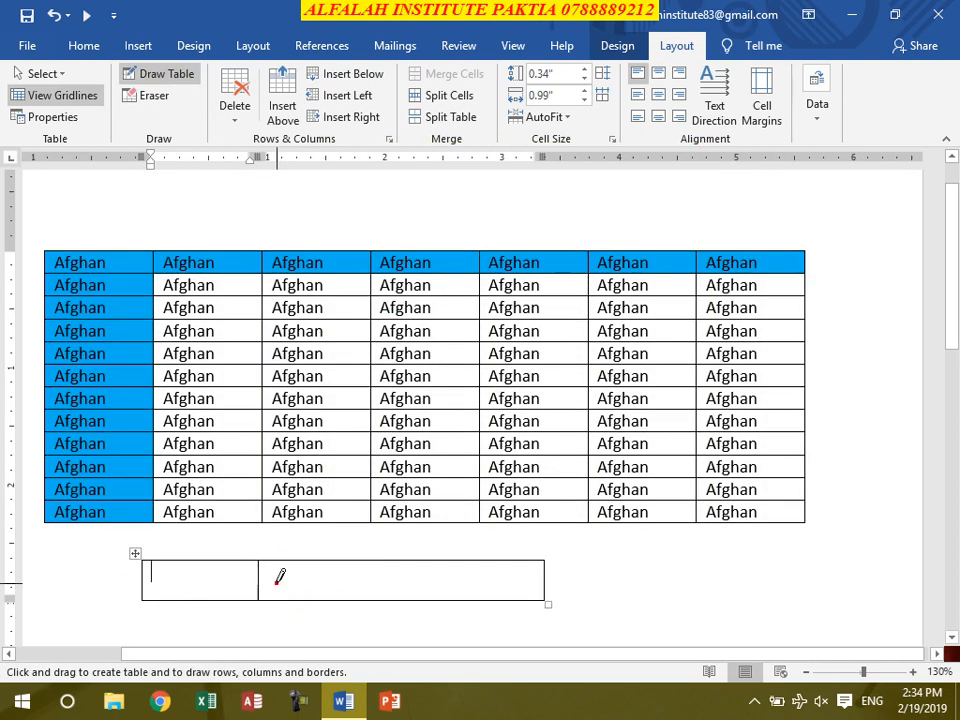
pyautogui.moveTo(214, 579); pyautogui.dragTo(510, 579)
pyautogui.moveTo(361, 572); pyautogui.dragTo(362, 628)
pyautogui.moveTo(418, 574); pyautogui.dragTo(418, 628)
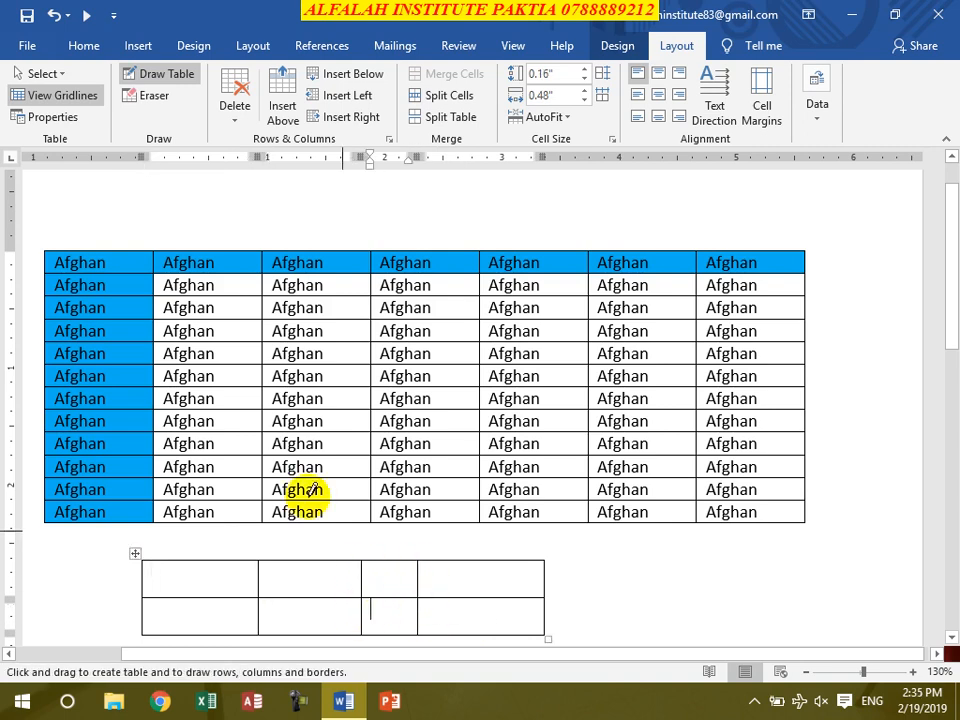
pyautogui.click(148, 73)
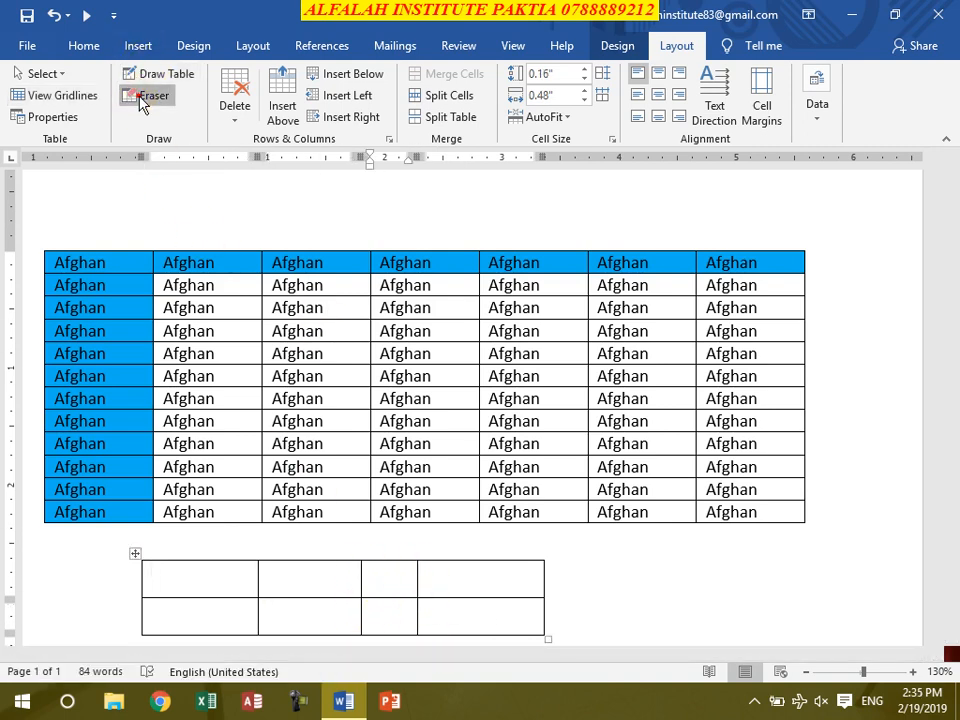
# Erase the inner lines between the first two columns of the drawn table to form one large cell, and turn off the Eraser
pyautogui.click(142, 97)
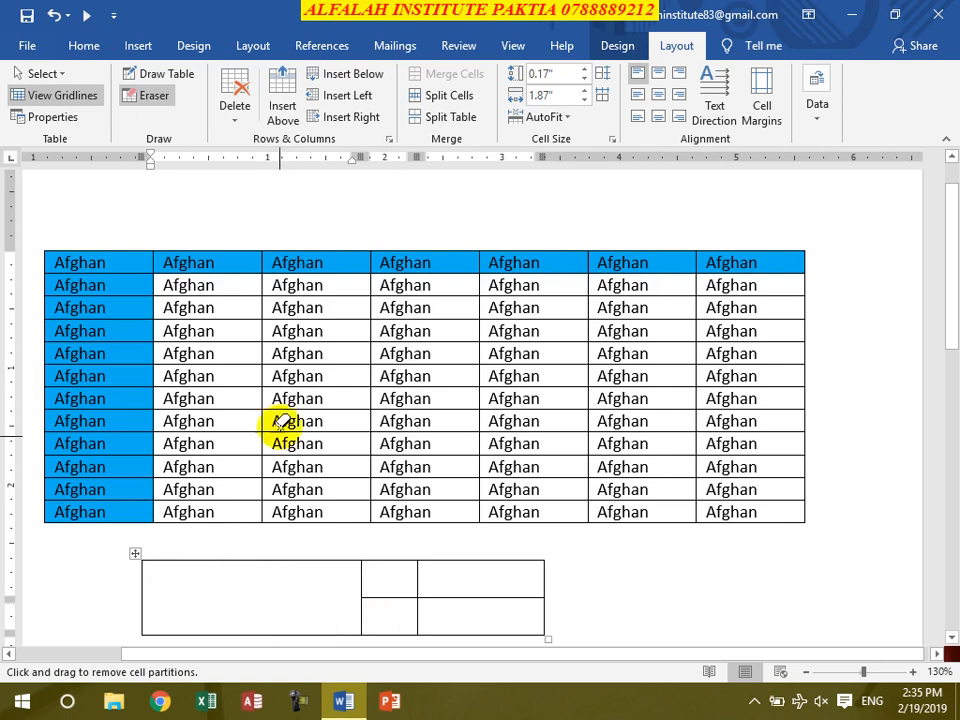
pyautogui.click(150, 95)
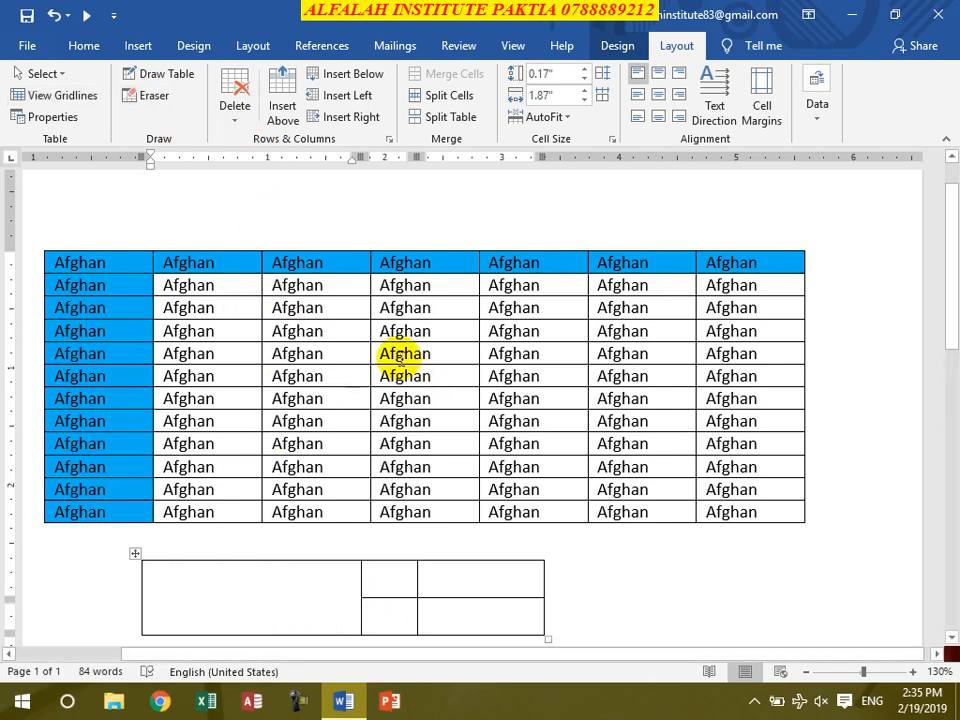
pyautogui.click(396, 322)
pyautogui.click(388, 577)
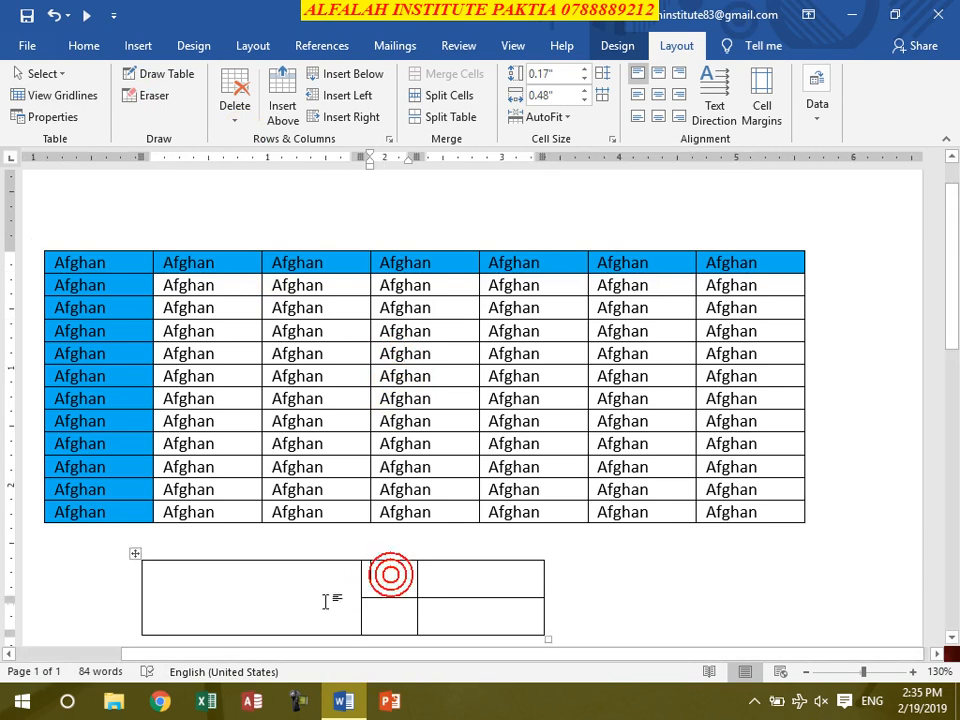
# Delete the cell in the fifth row, fourth column of the upper table with Shift cells left, and undo the deletion
pyautogui.click(402, 365)
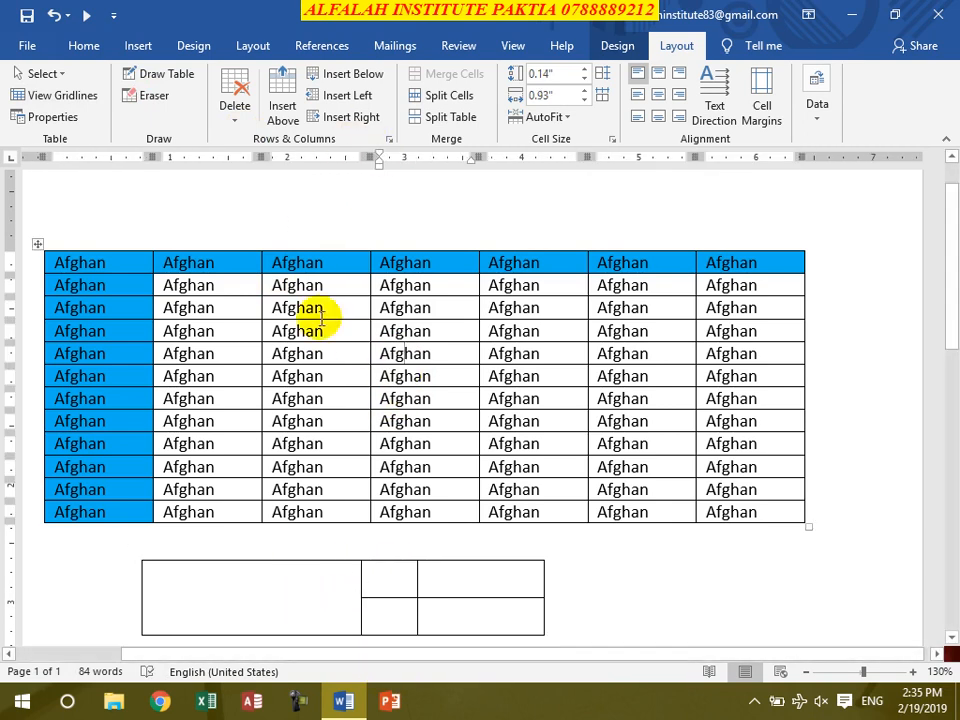
pyautogui.click(235, 100)
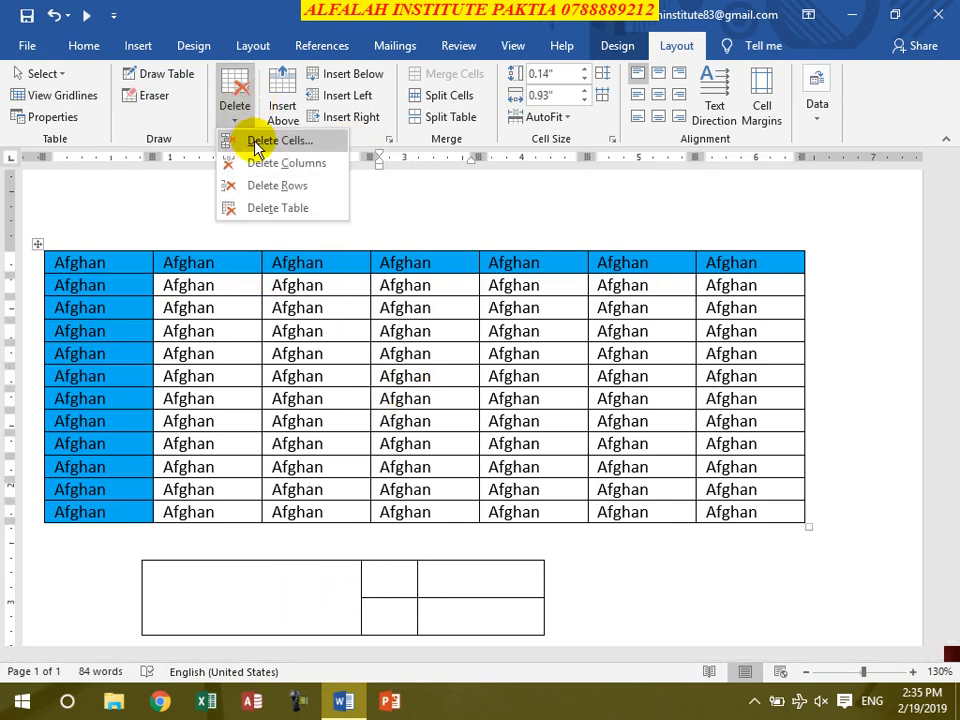
pyautogui.click(262, 142)
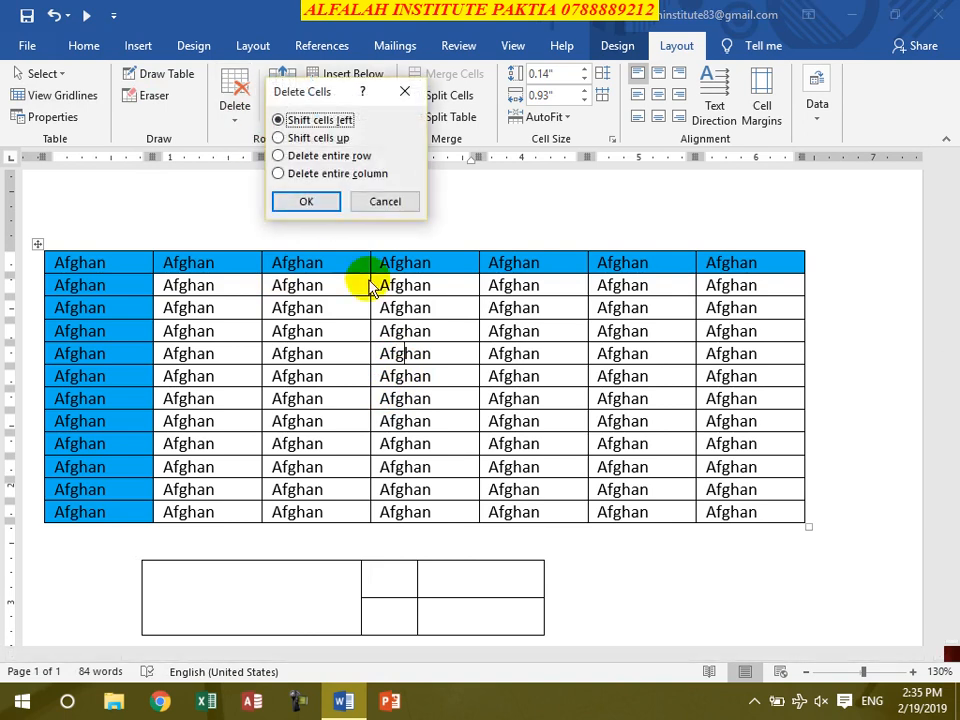
pyautogui.click(300, 202)
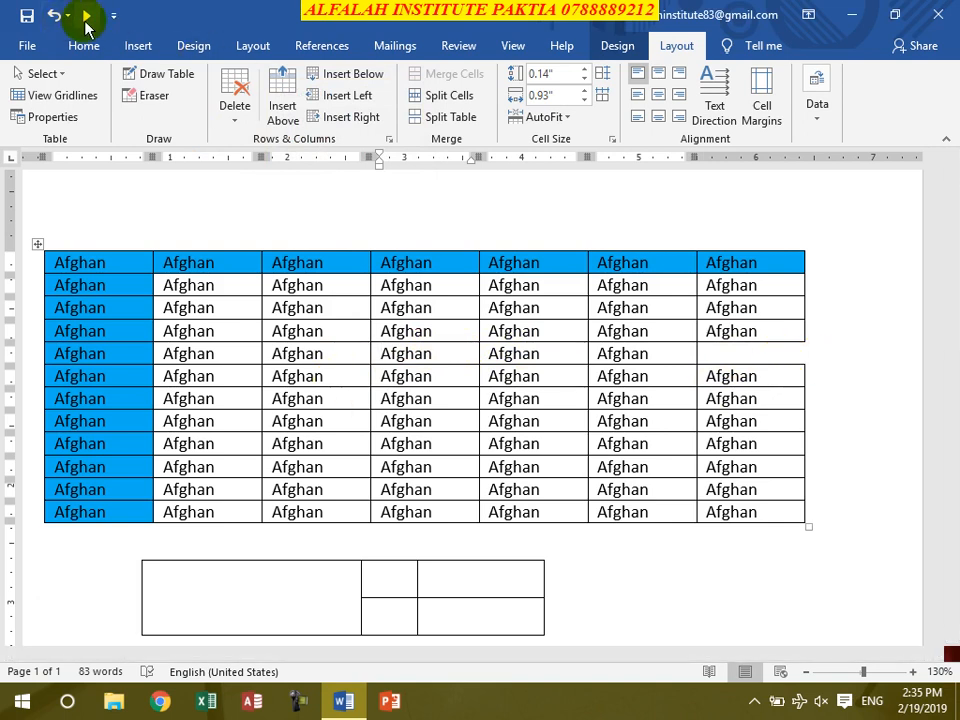
pyautogui.click(55, 16)
# Delete the same fifth-row, fourth-column cell with Shift cells up, and undo the deletion
pyautogui.click(240, 115)
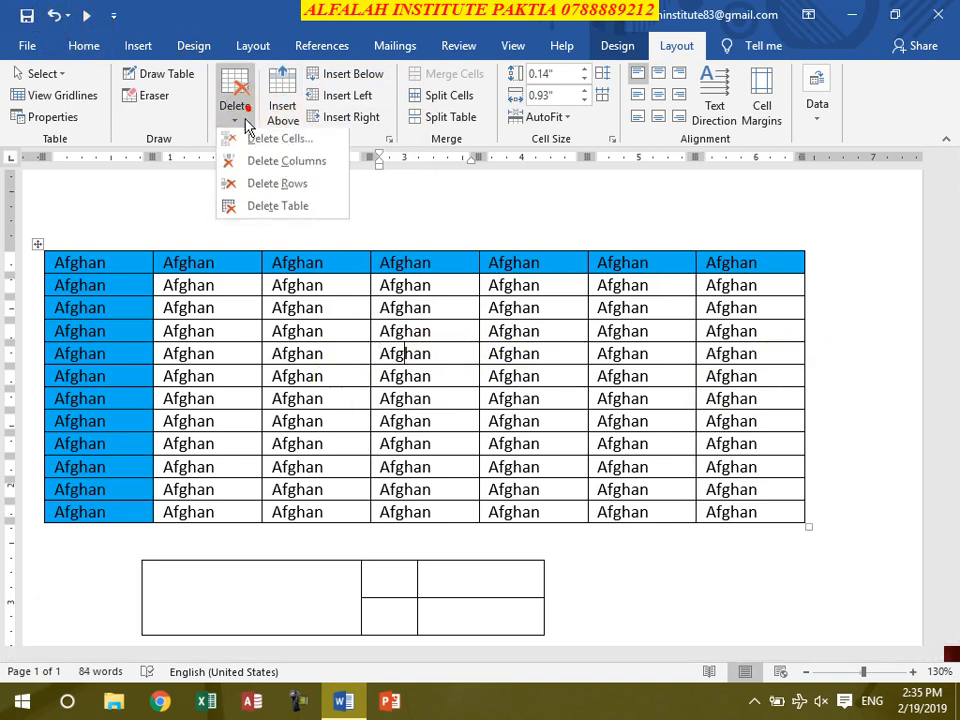
pyautogui.click(255, 138)
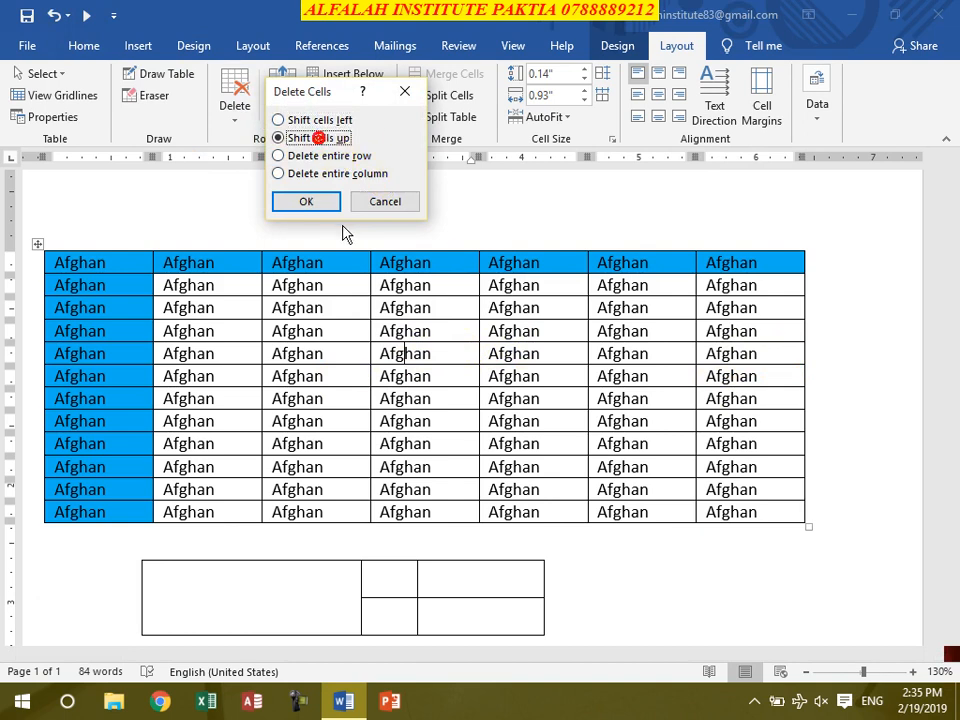
pyautogui.click(306, 201)
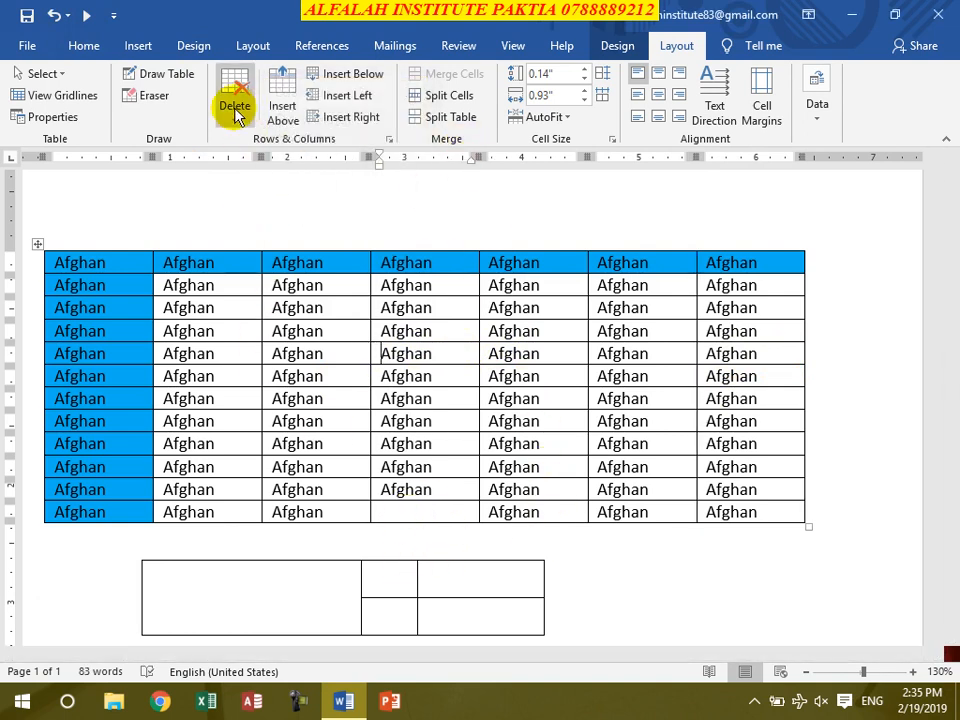
pyautogui.click(234, 108)
pyautogui.click(53, 17)
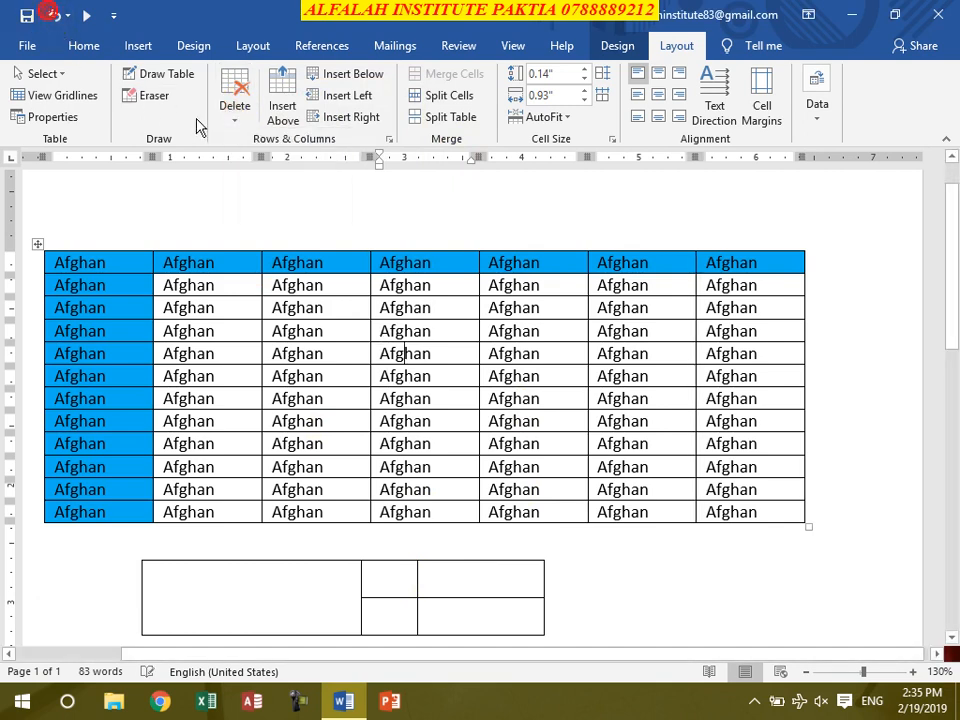
pyautogui.click(235, 108)
pyautogui.click(272, 140)
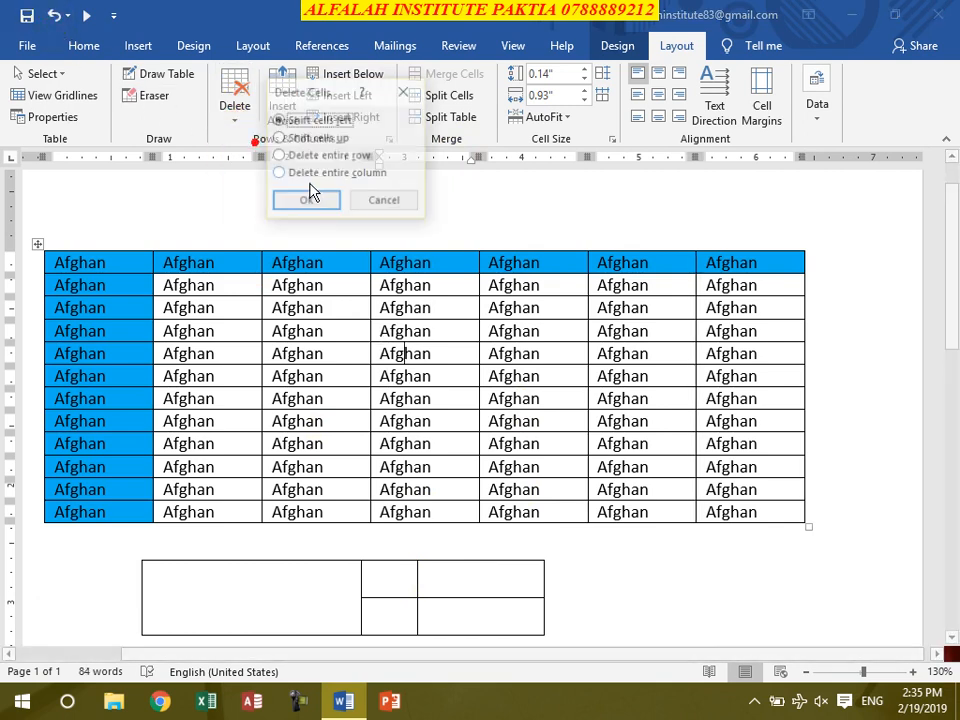
pyautogui.click(380, 200)
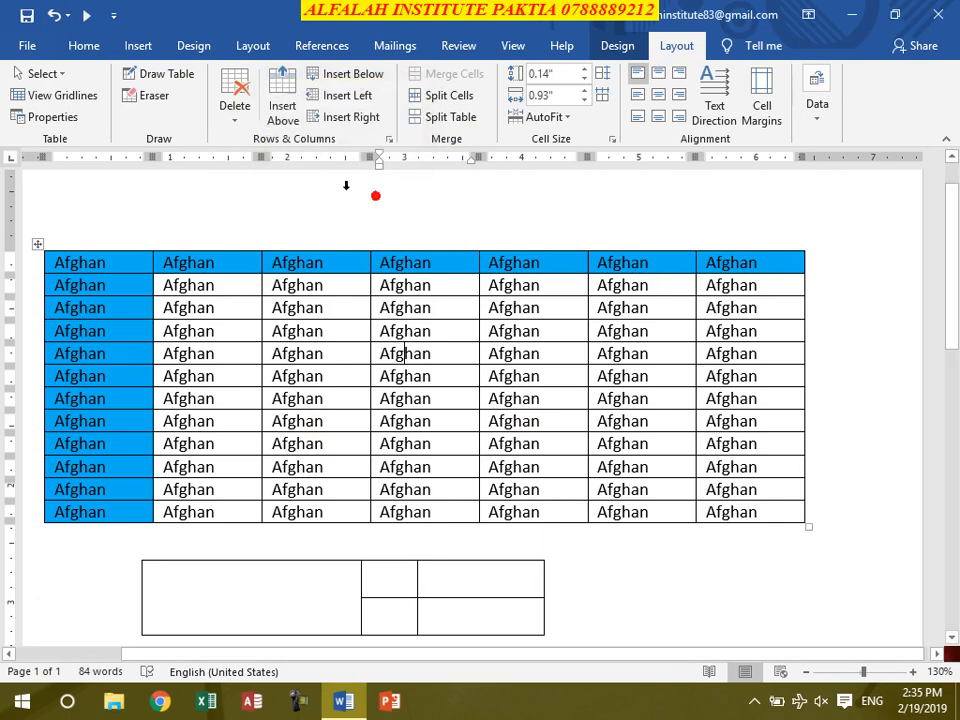
# Delete the entire fifth row of the upper table
pyautogui.click(236, 112)
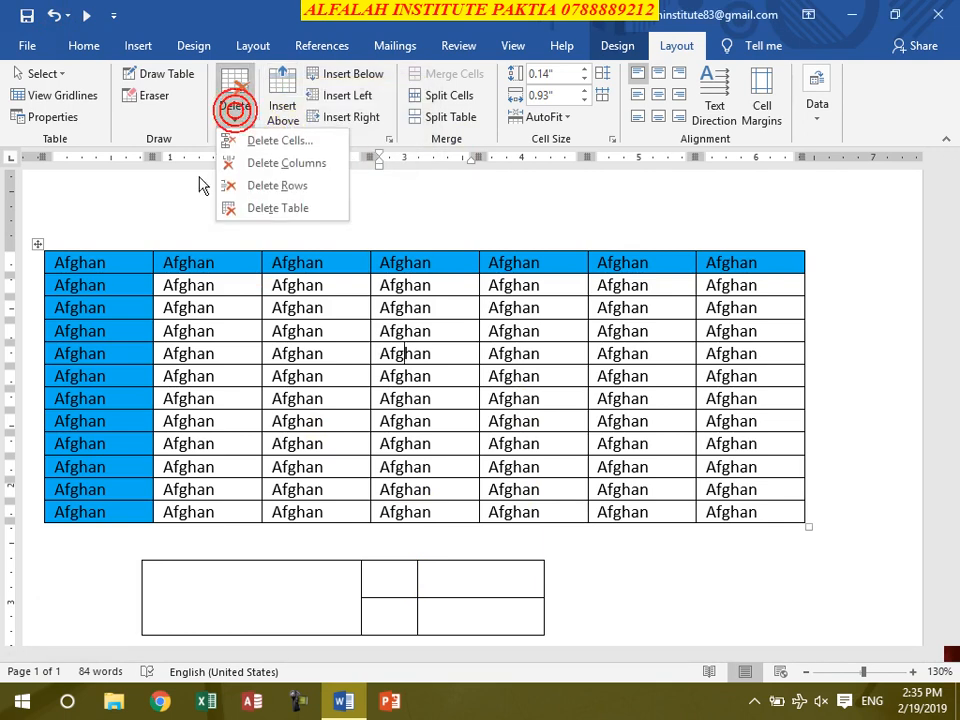
pyautogui.click(274, 182)
# Delete the upper table's first column, and delete the third and fourth columns of what remains
pyautogui.click(230, 121)
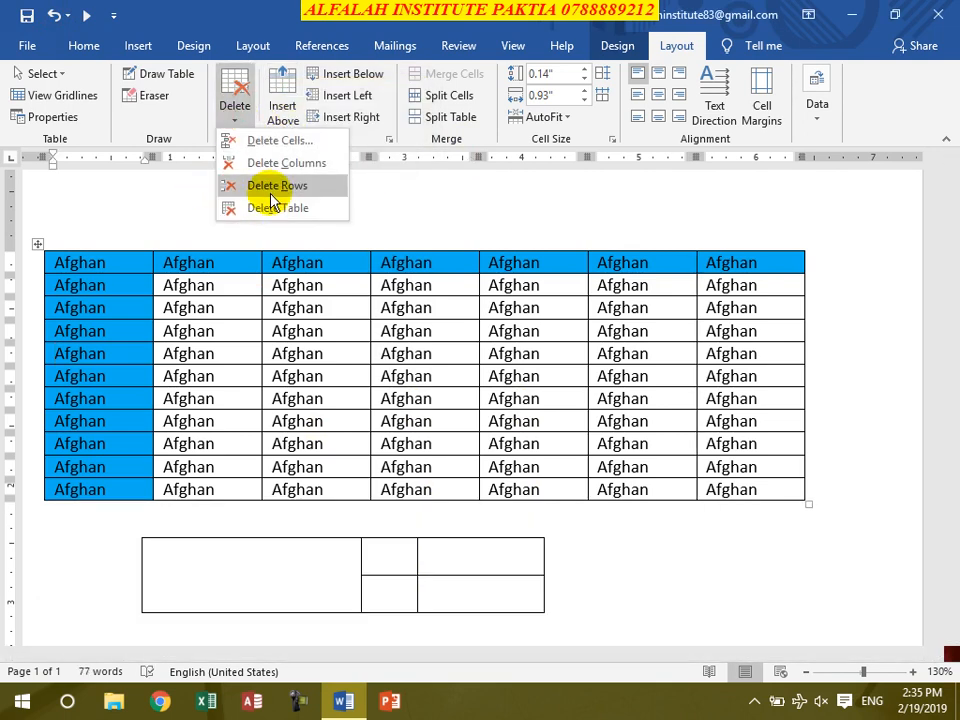
pyautogui.click(287, 168)
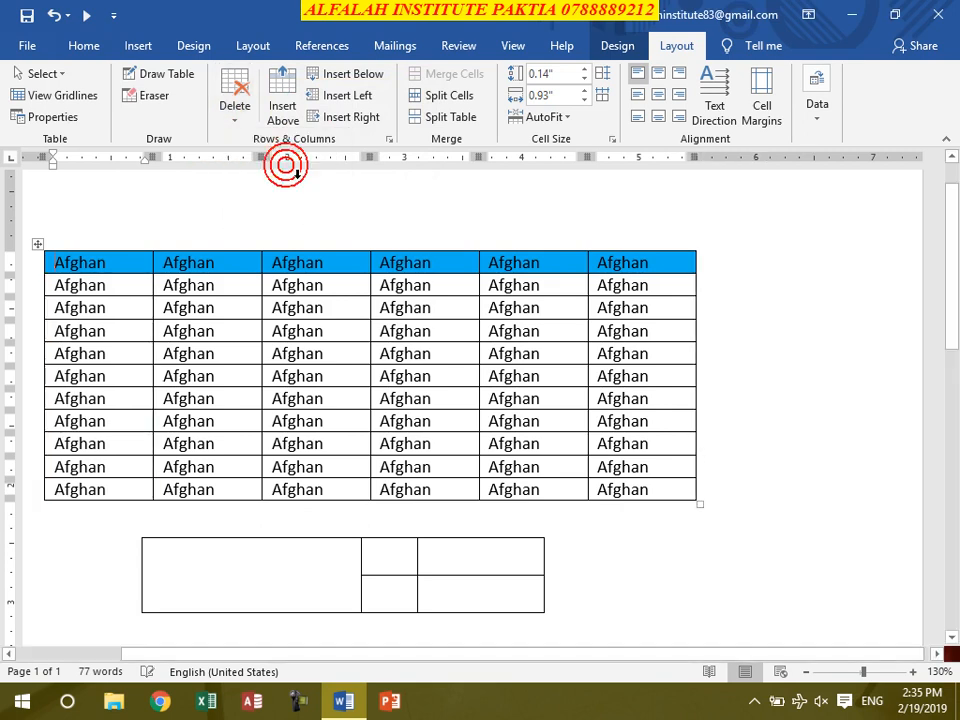
pyautogui.moveTo(311, 331); pyautogui.dragTo(420, 421)
pyautogui.click(234, 118)
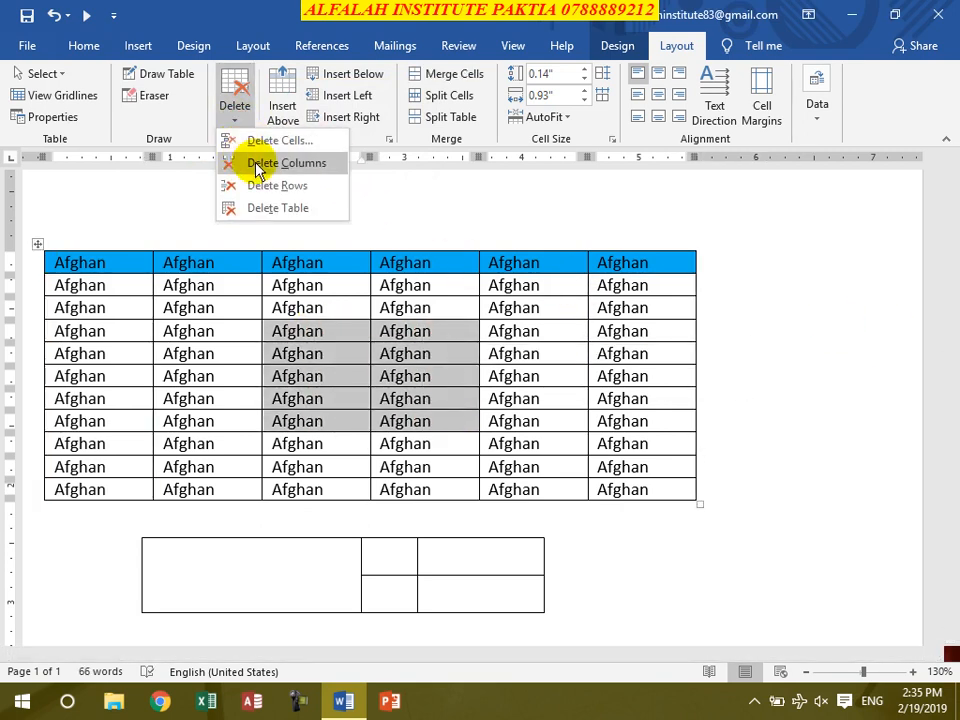
pyautogui.click(257, 166)
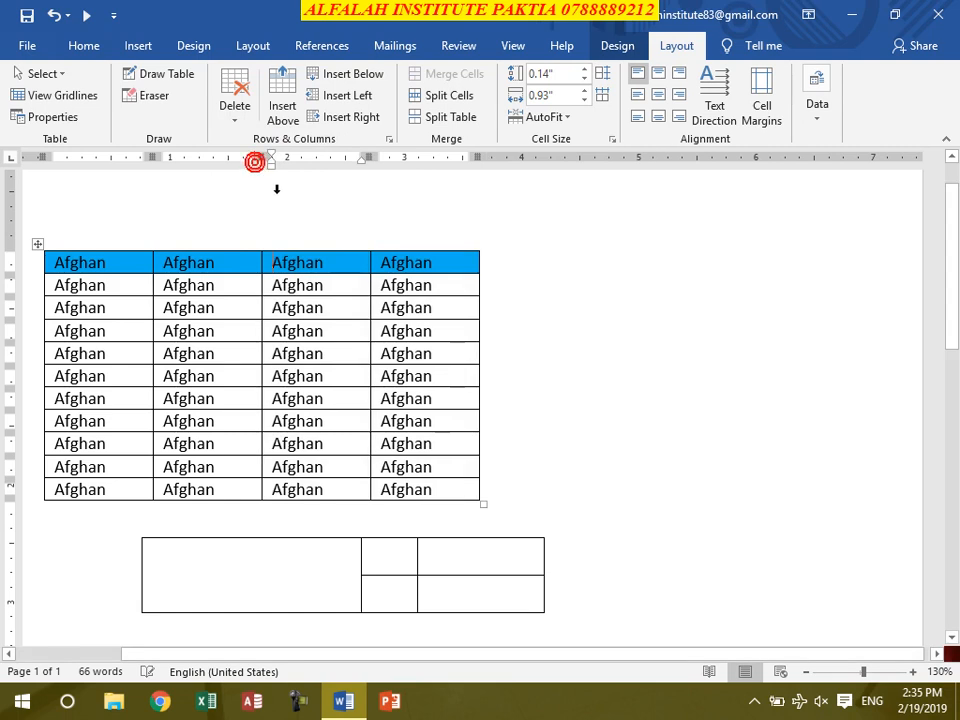
# Delete the whole drawn lower table, and undo that deletion together with the two column deletions
pyautogui.click(238, 118)
pyautogui.click(317, 559)
pyautogui.click(306, 563)
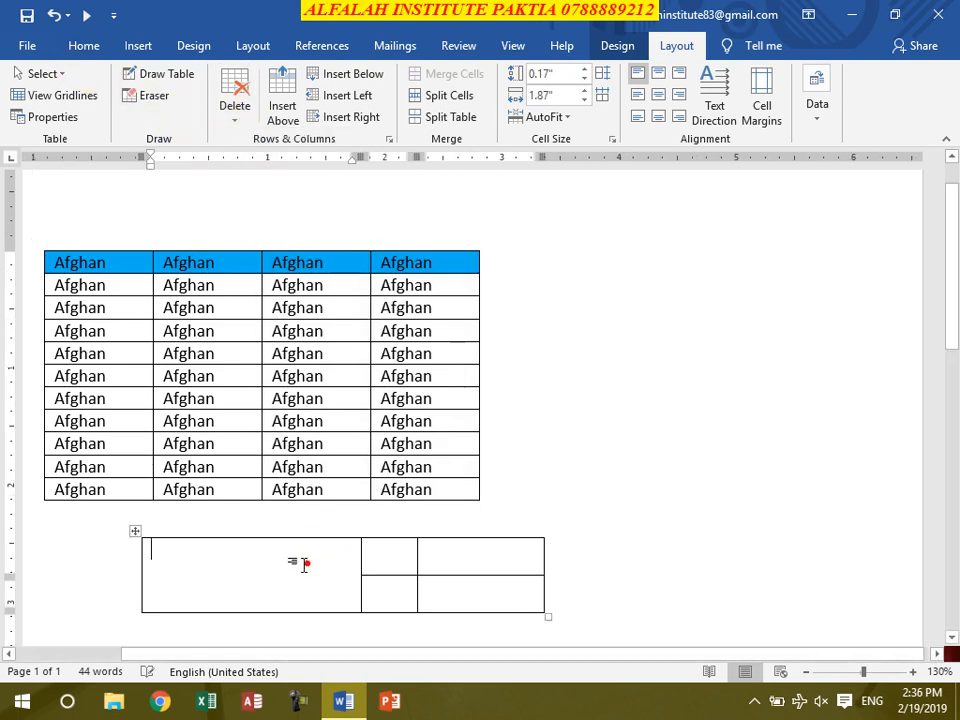
pyautogui.click(232, 118)
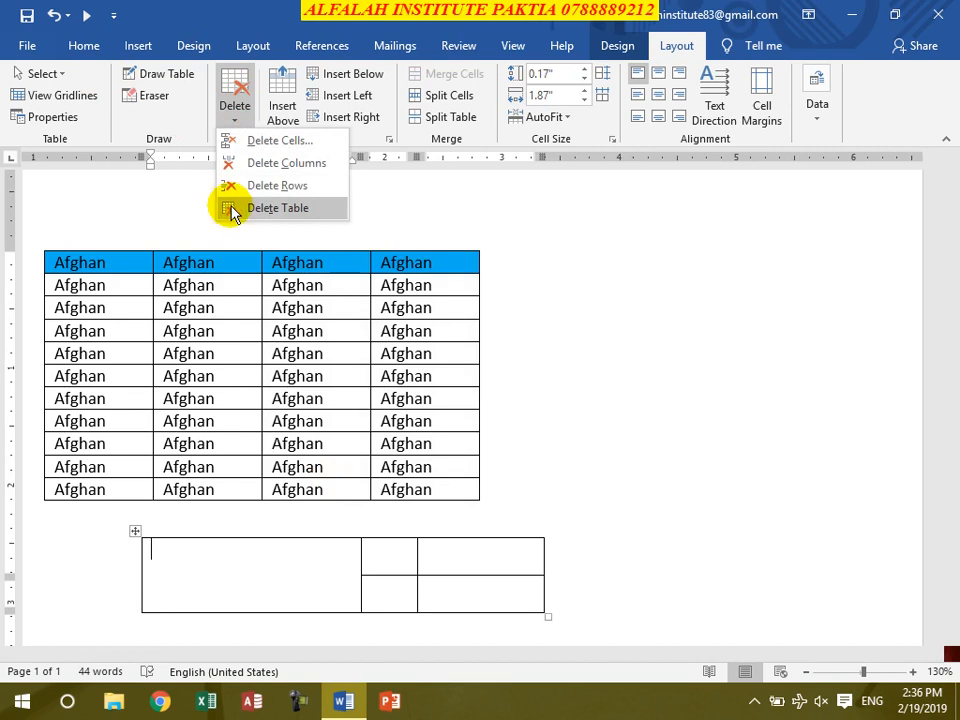
pyautogui.click(268, 207)
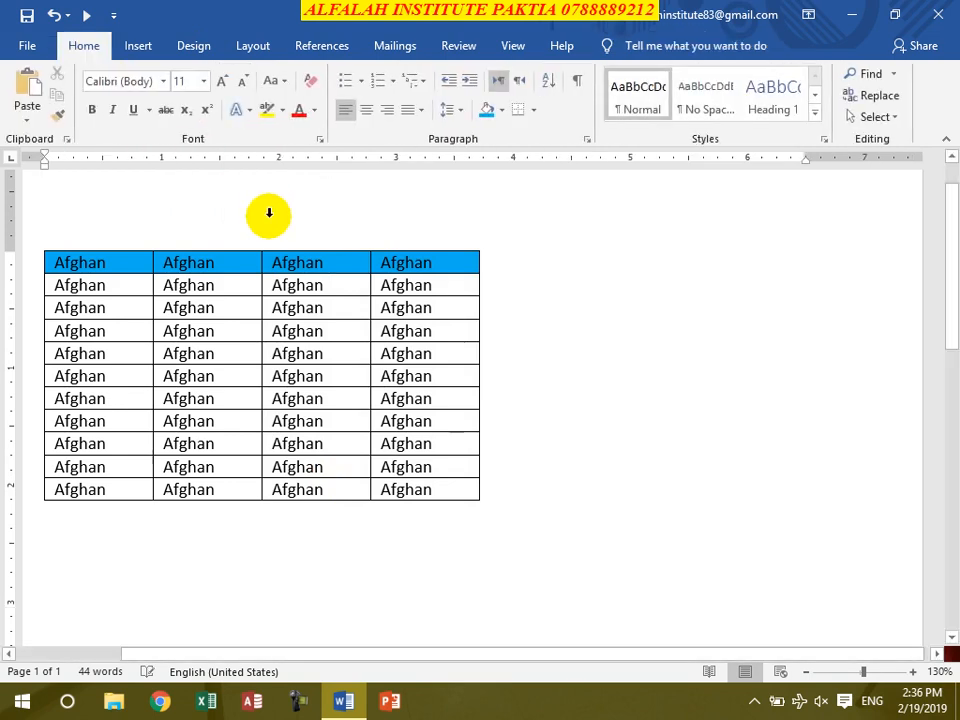
pyautogui.click(229, 323)
pyautogui.click(54, 16)
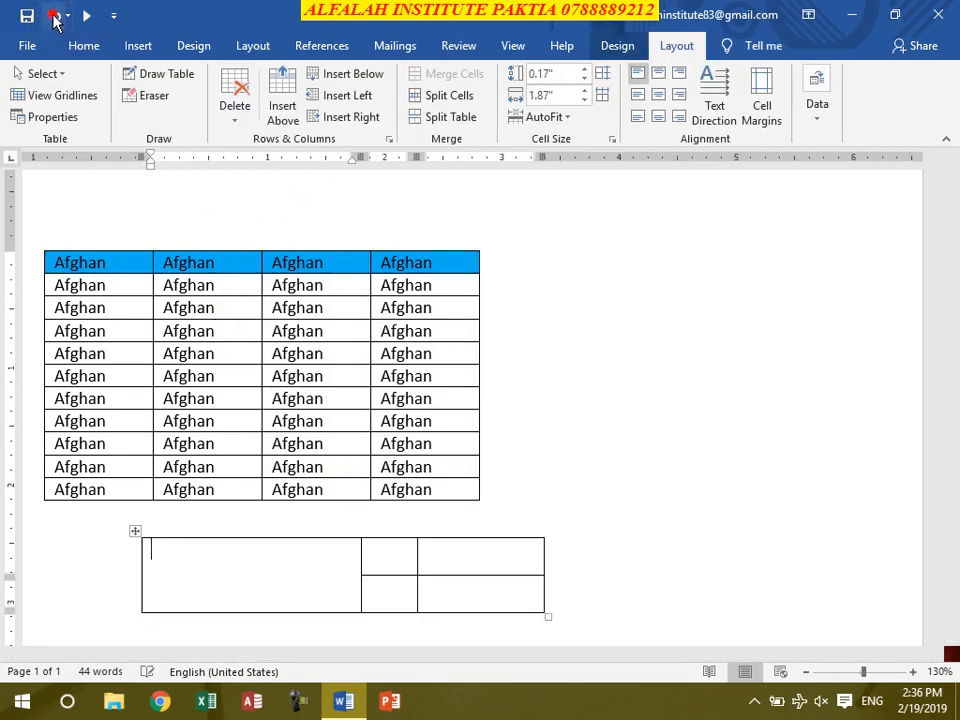
pyautogui.click(54, 16)
pyautogui.click(54, 16)
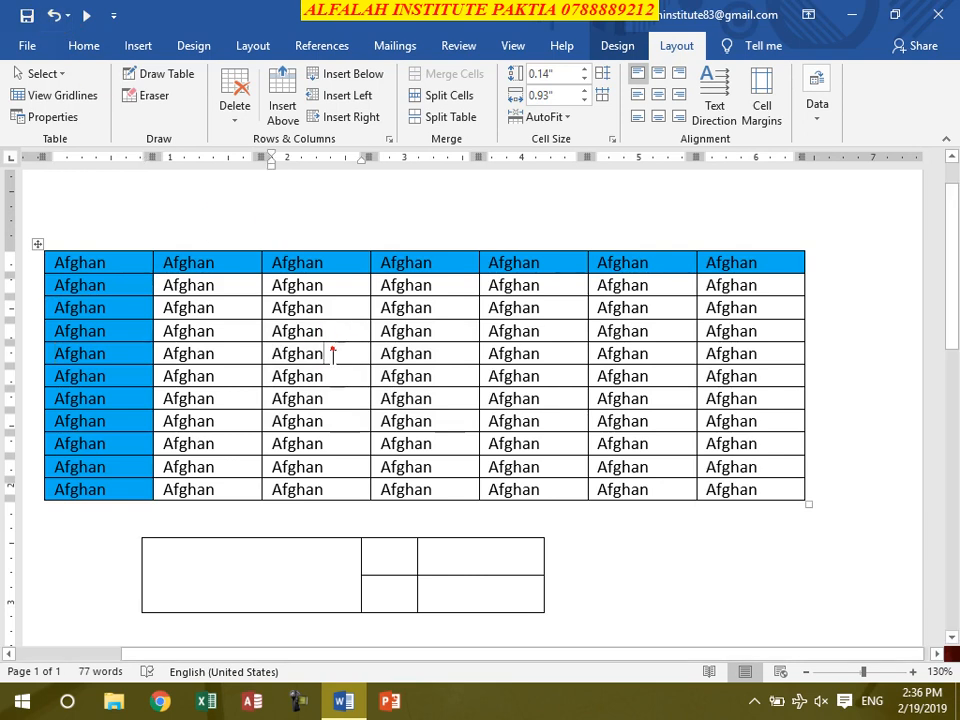
# Delete the entire drawn table below the Afghan table
pyautogui.click(386, 560)
pyautogui.click(236, 110)
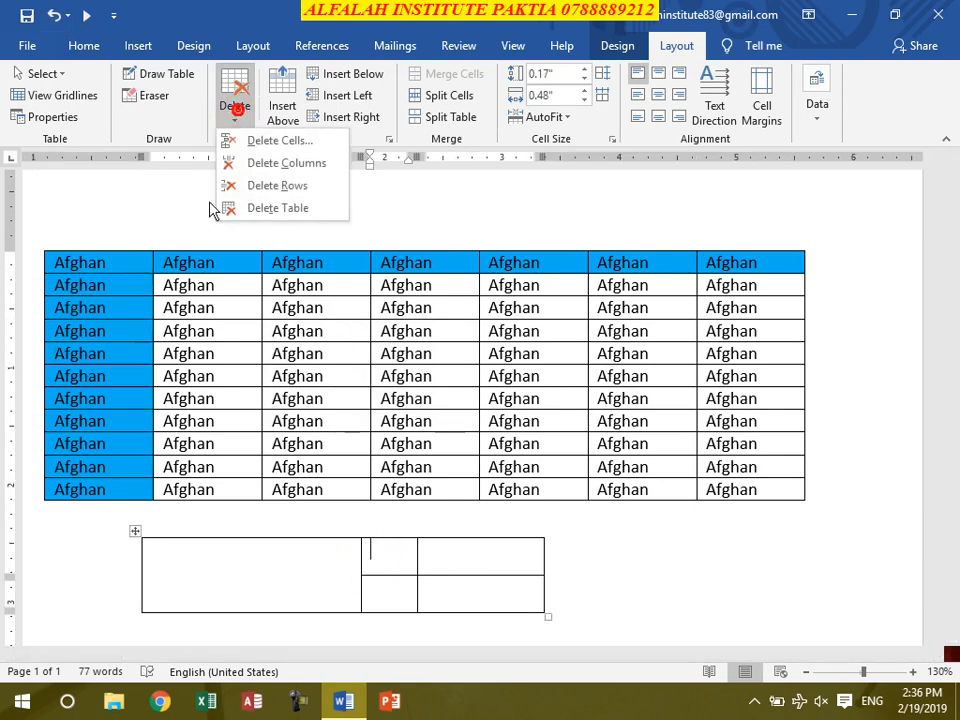
pyautogui.click(262, 208)
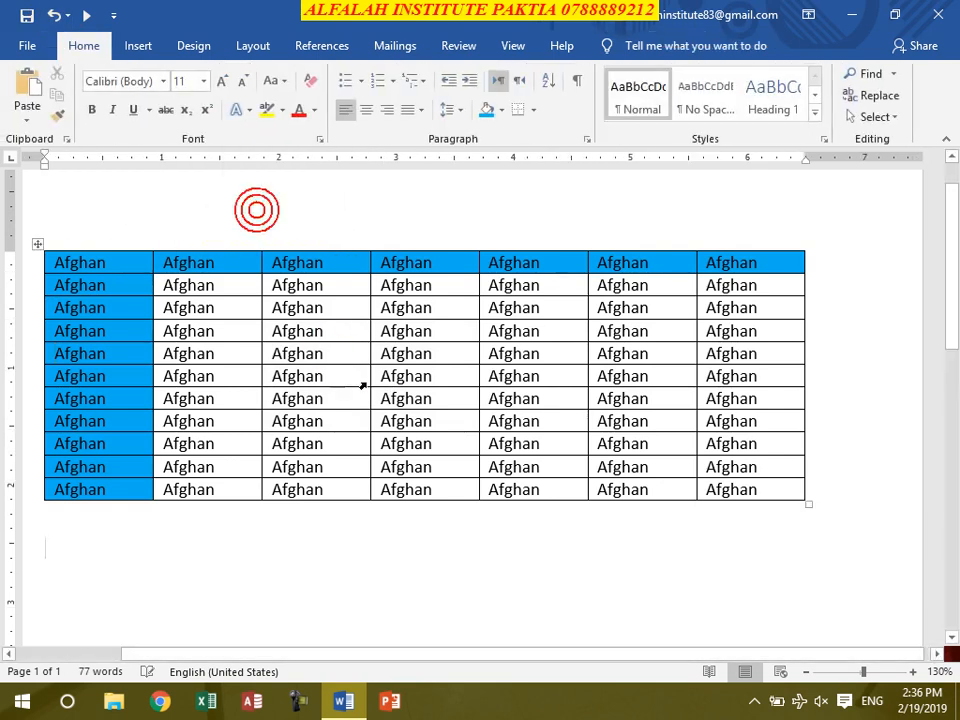
# Insert an empty row above the table's fifth row and another empty row directly below the new one
pyautogui.click(408, 352)
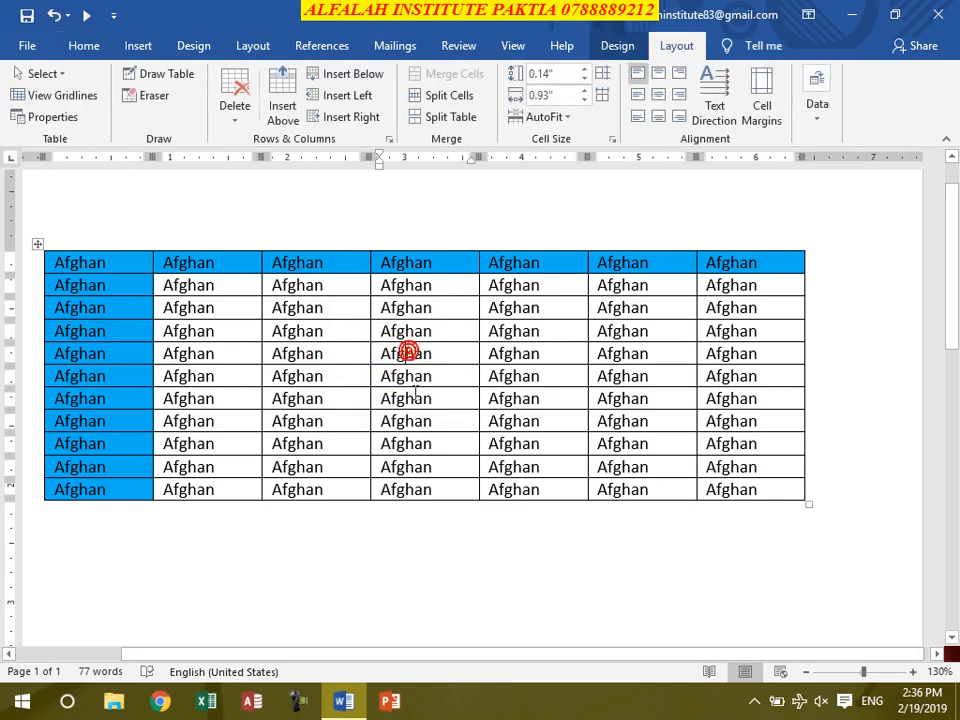
pyautogui.click(284, 116)
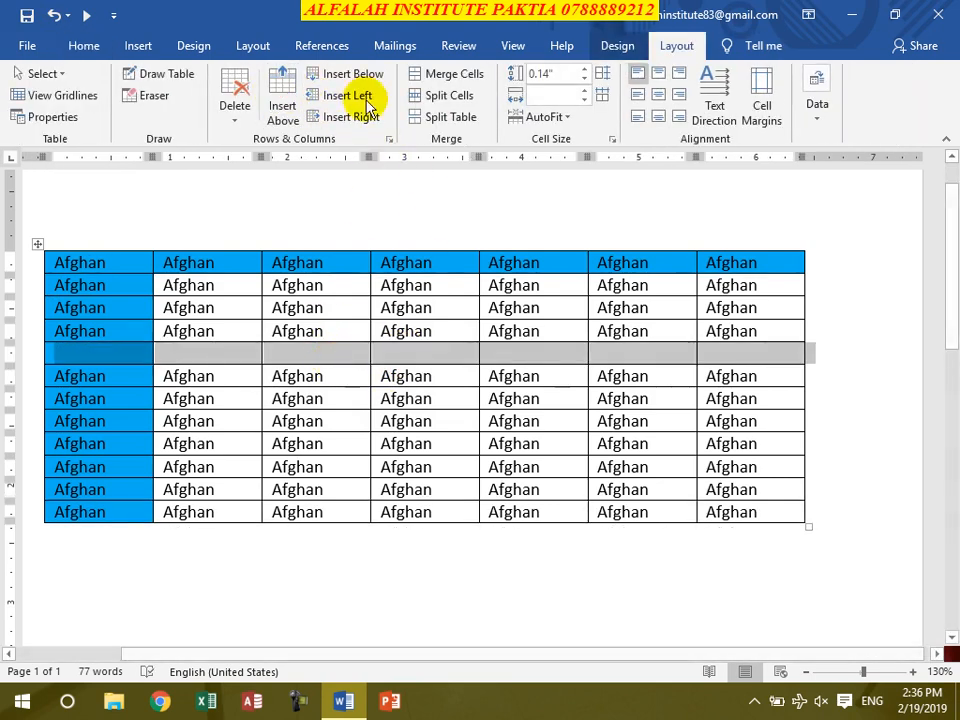
pyautogui.click(340, 73)
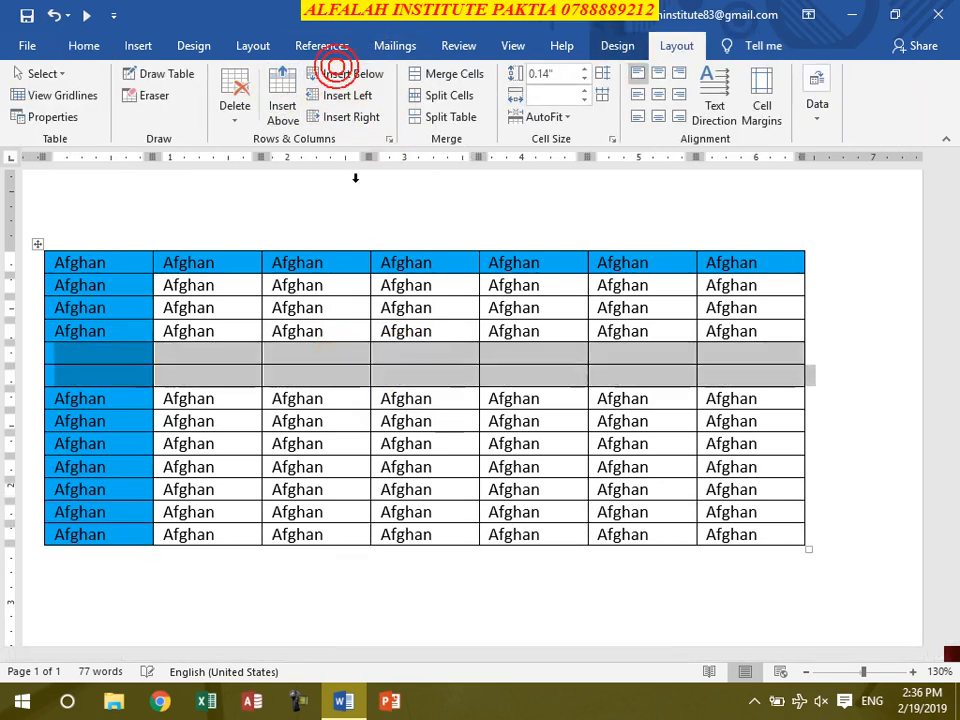
# Insert an empty column to the left of the fourth column and another one to the right of the new column
pyautogui.click(388, 370)
pyautogui.click(347, 95)
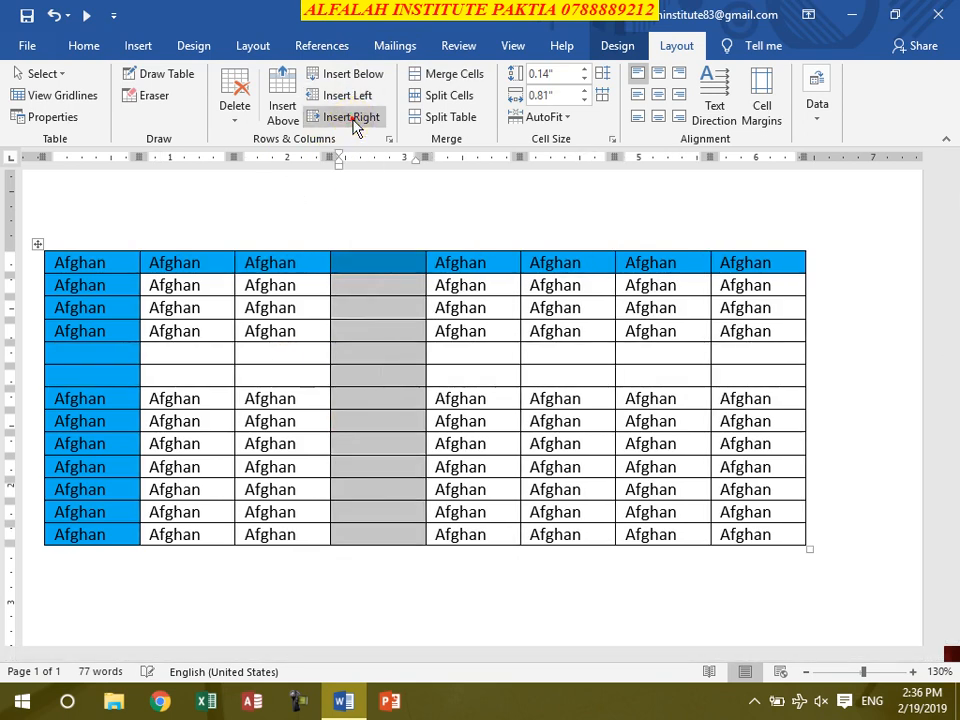
pyautogui.click(350, 117)
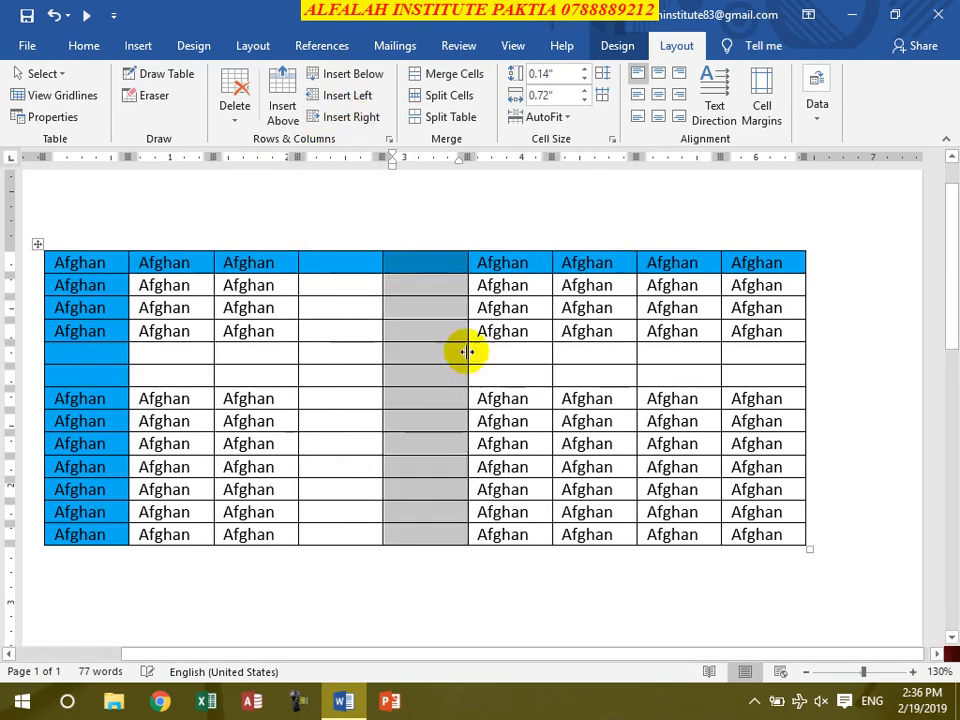
pyautogui.click(360, 376)
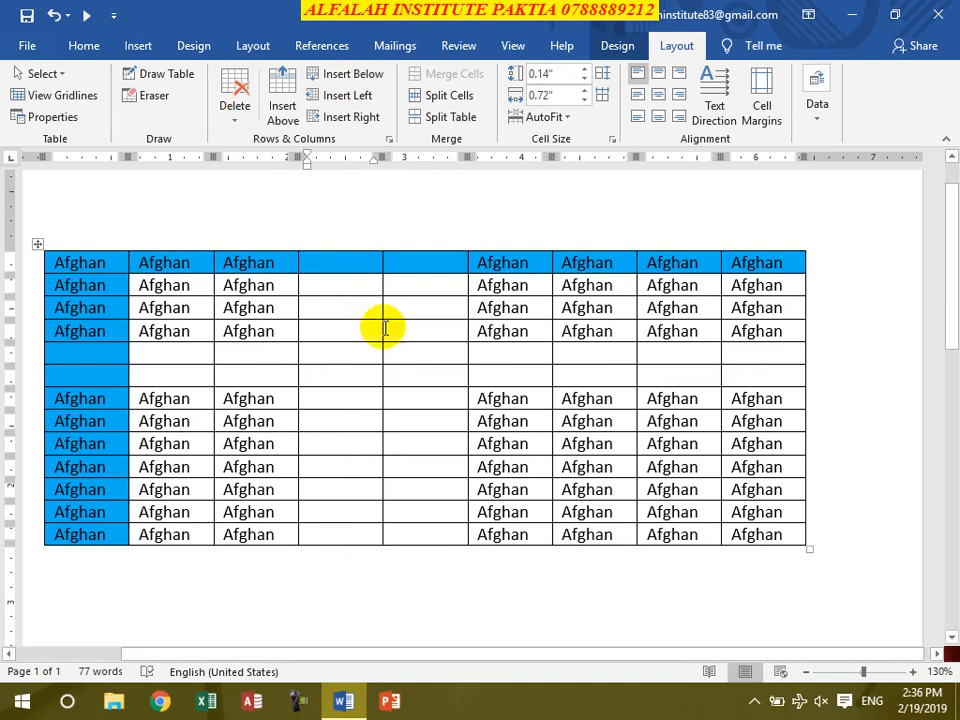
# Merge the two empty header cells, and merge the empty cells in the last five rows of the same two columns
pyautogui.moveTo(344, 262); pyautogui.dragTo(399, 261)
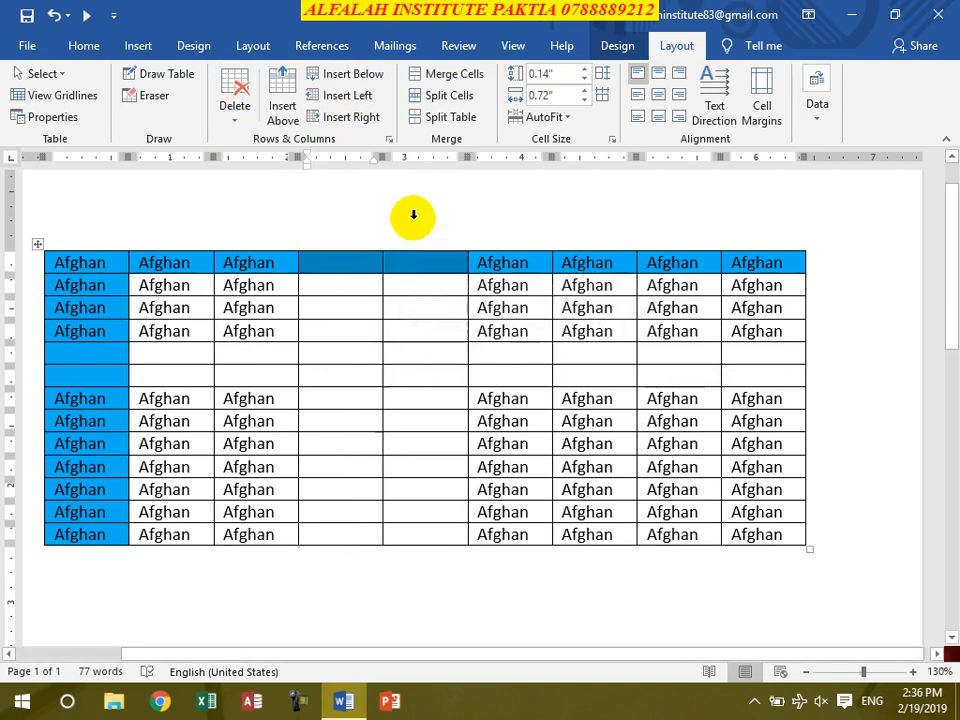
pyautogui.click(456, 75)
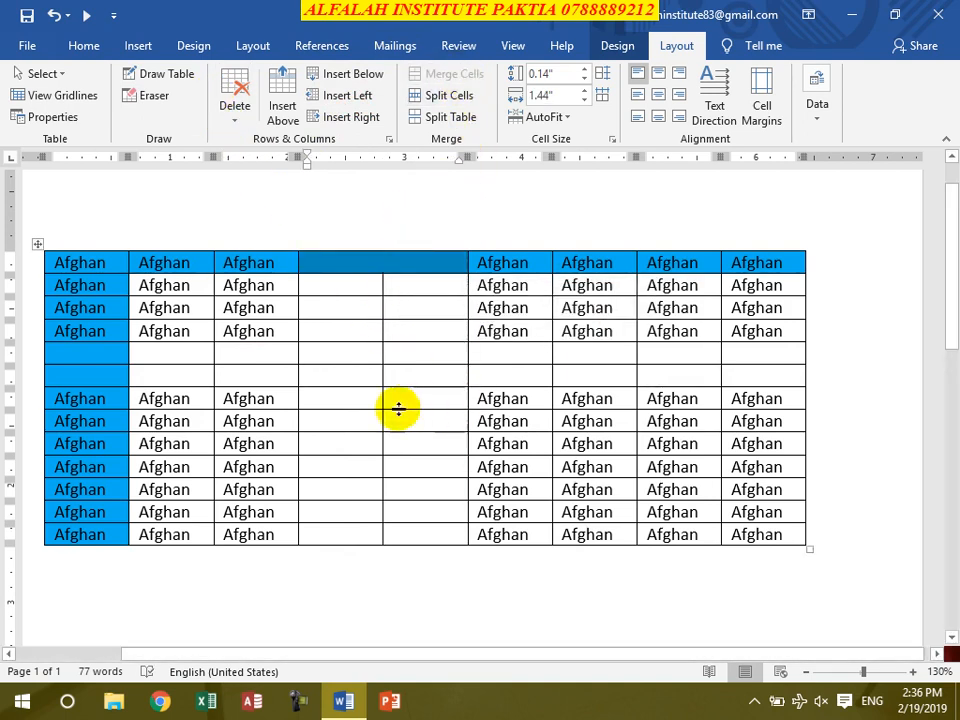
pyautogui.moveTo(341, 444); pyautogui.dragTo(435, 536)
pyautogui.click(428, 82)
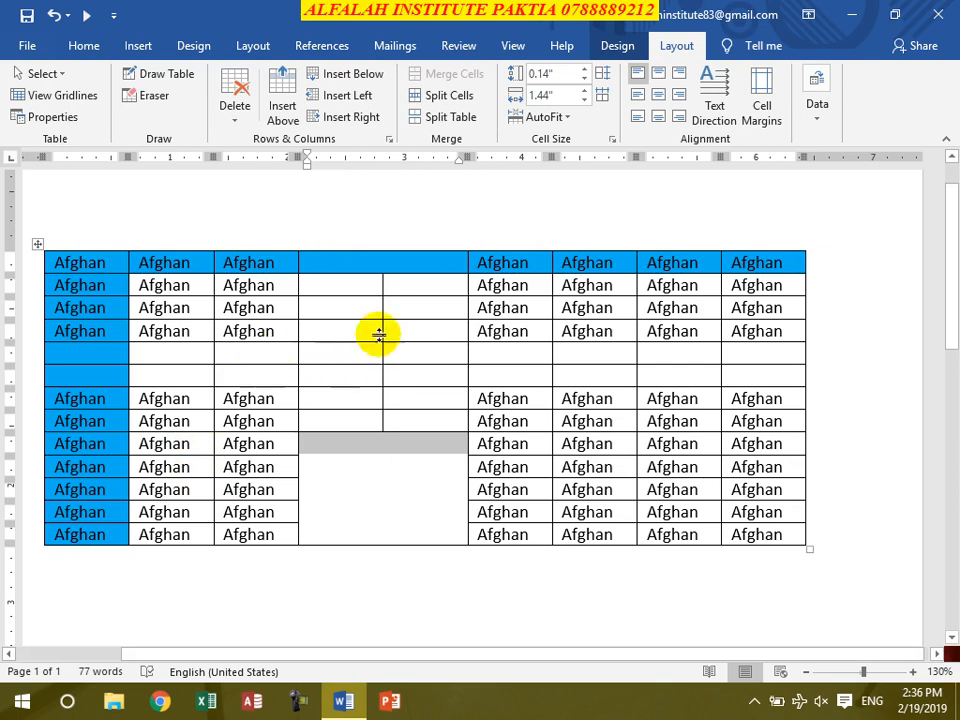
# Split the merged header cell into 2 columns and 1 row
pyautogui.click(349, 283)
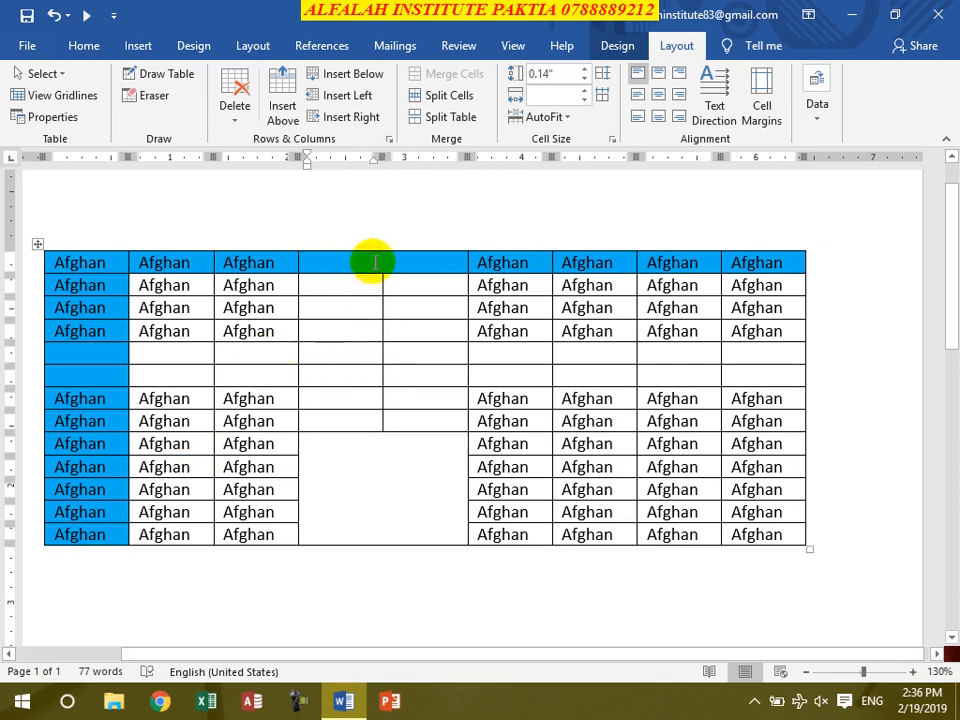
pyautogui.click(444, 95)
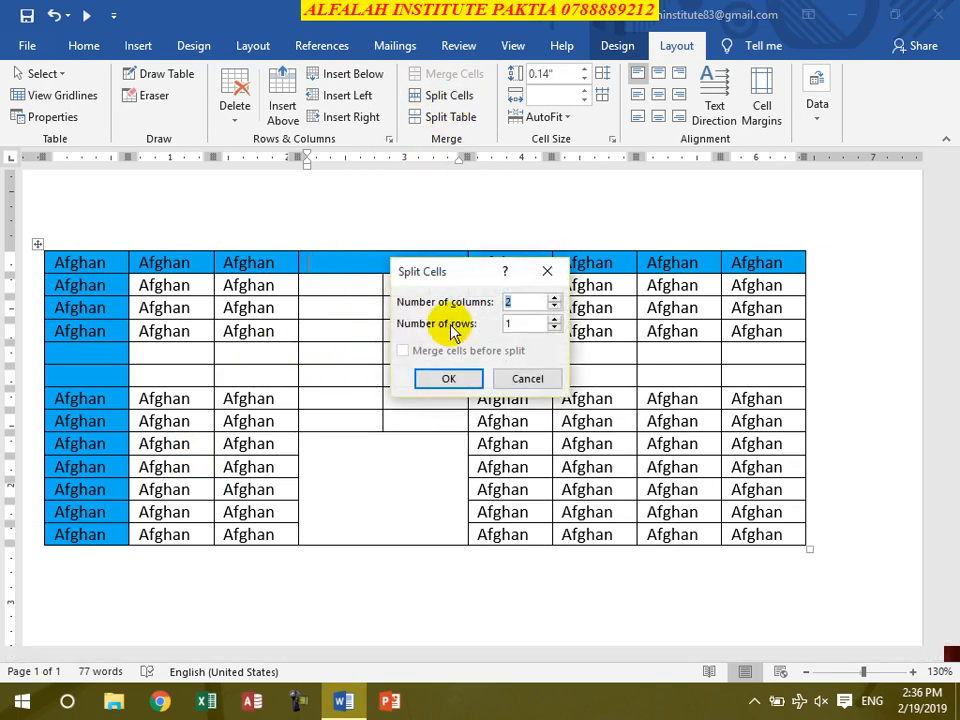
pyautogui.click(449, 379)
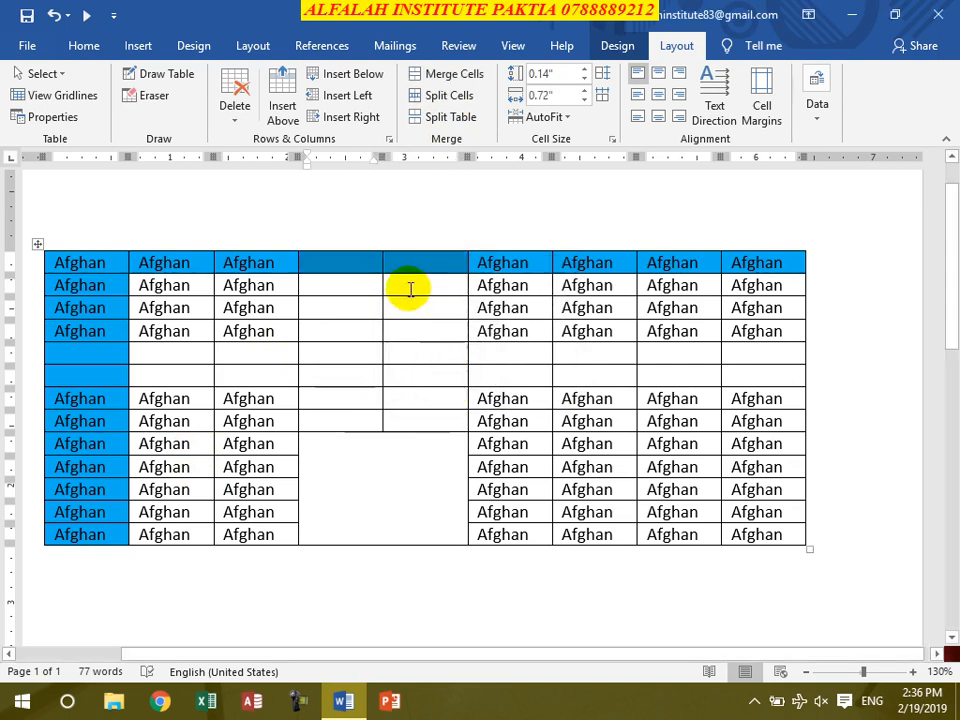
# Split the fourth cell of the header row into 3 columns and 1 row
pyautogui.click(343, 262)
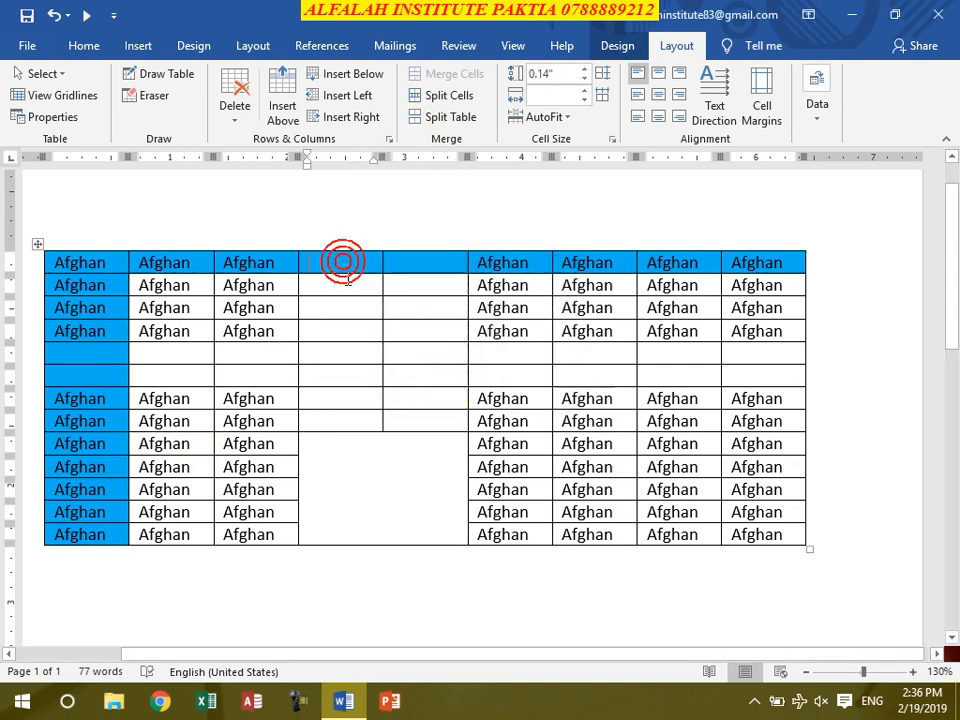
pyautogui.click(446, 95)
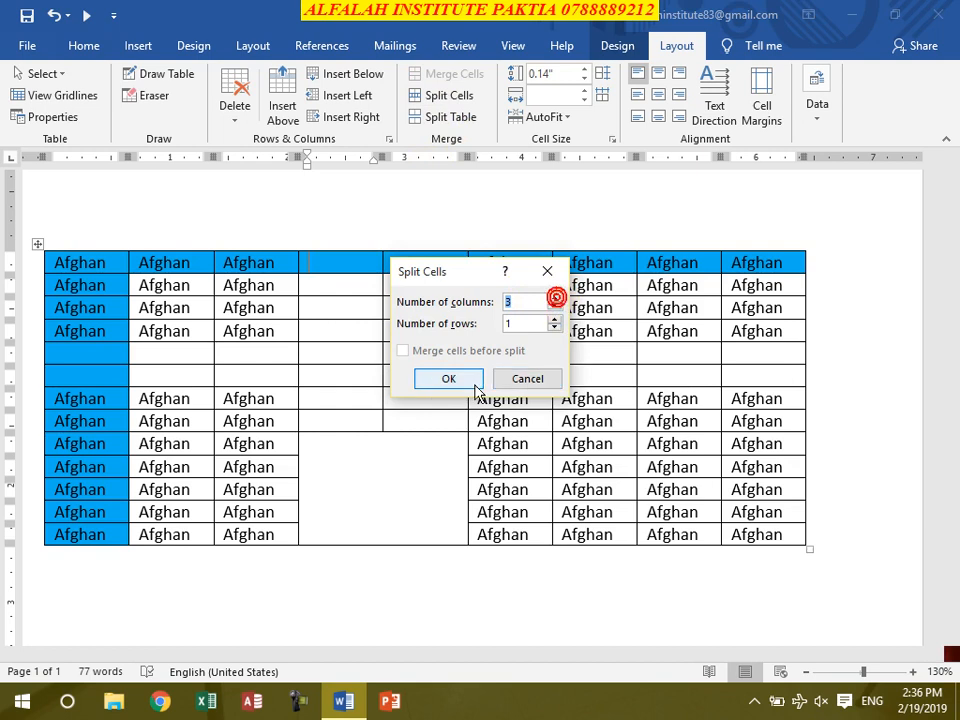
pyautogui.click(474, 382)
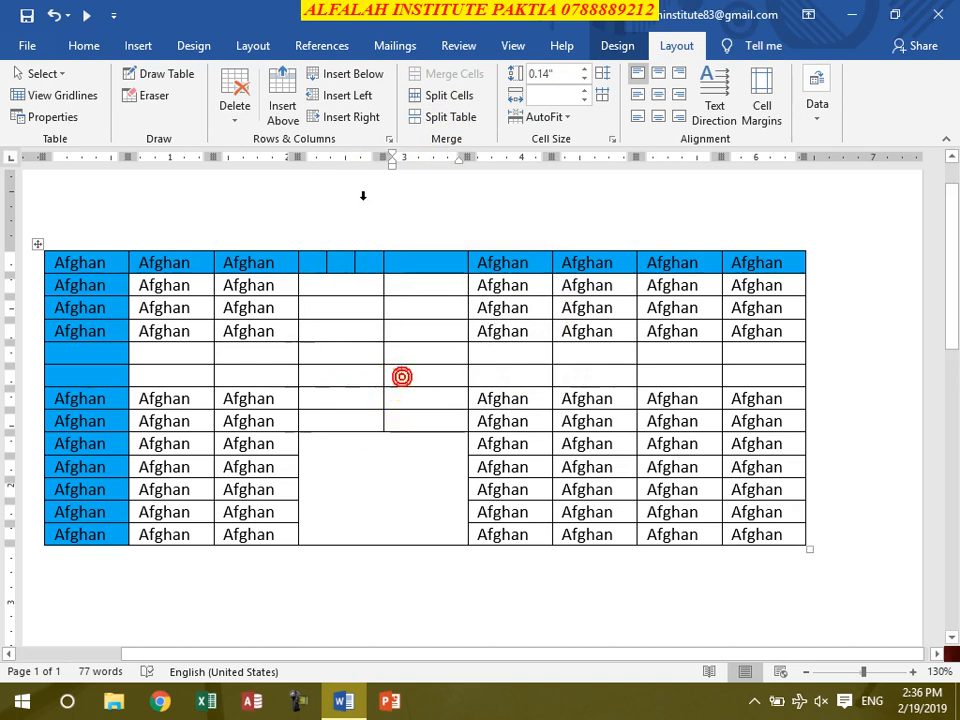
# Split the table in two at its sixth row, and undo the split
pyautogui.click(450, 117)
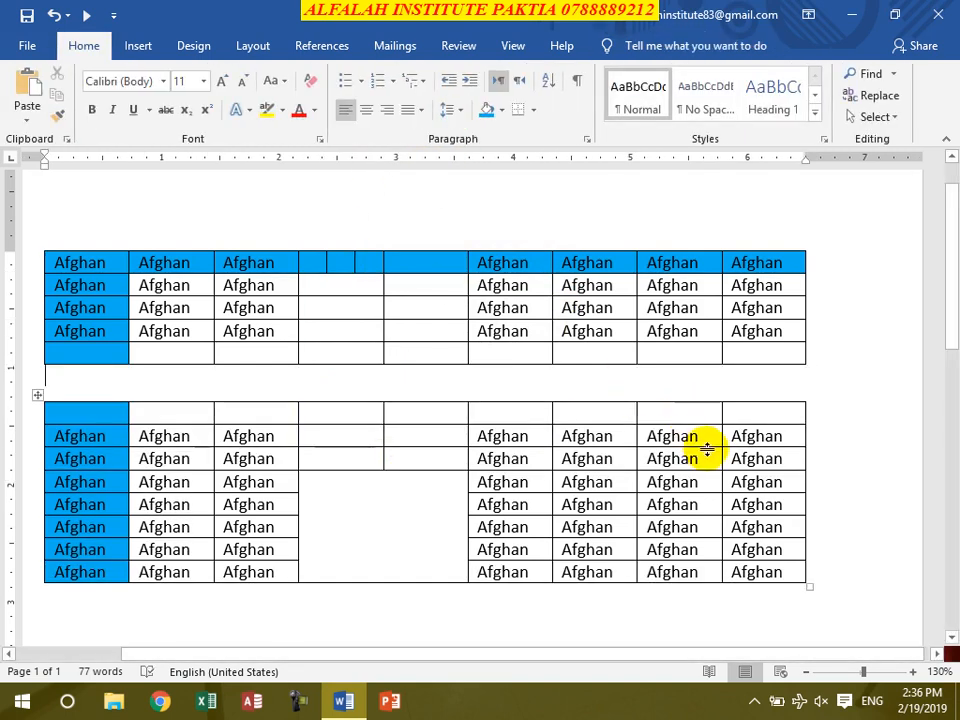
pyautogui.click(53, 15)
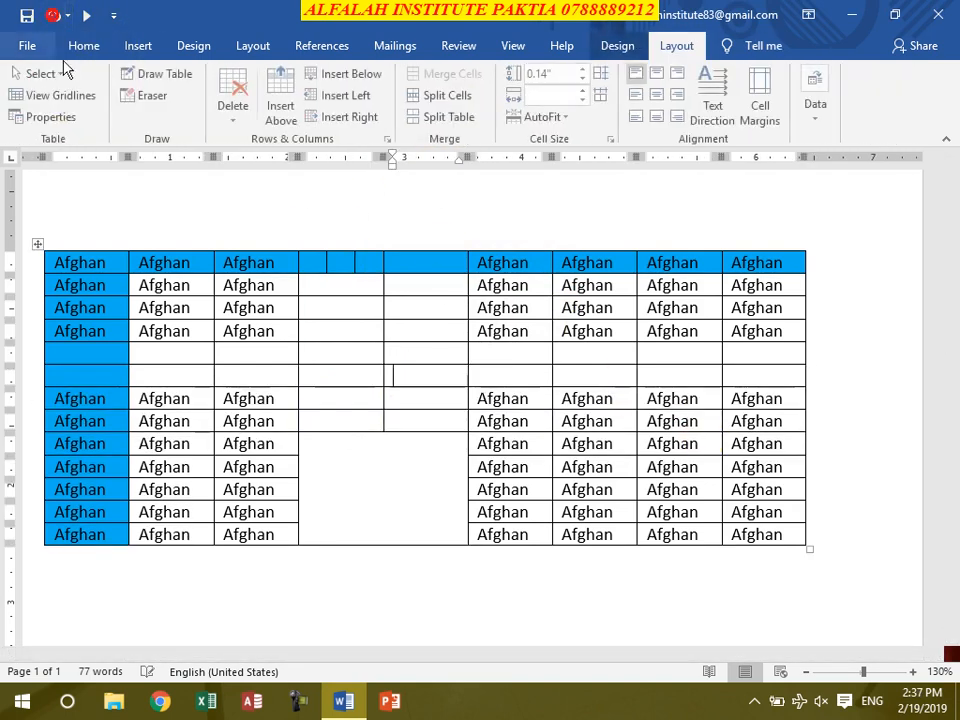
pyautogui.click(447, 323)
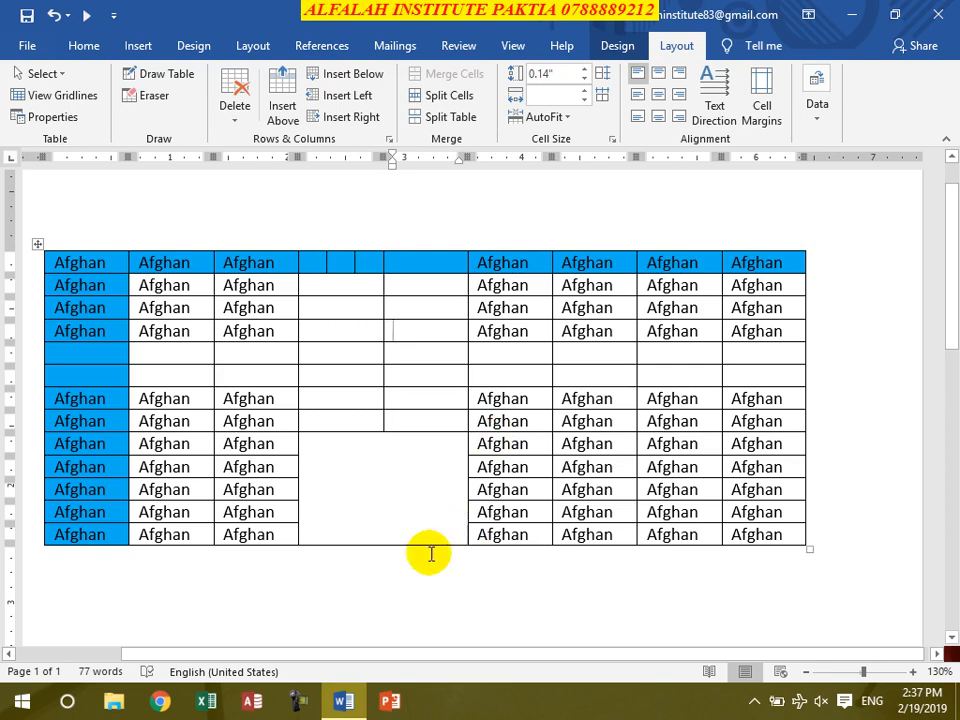
# Close the document without saving the changes
pyautogui.click(952, 8)
pyautogui.click(458, 386)
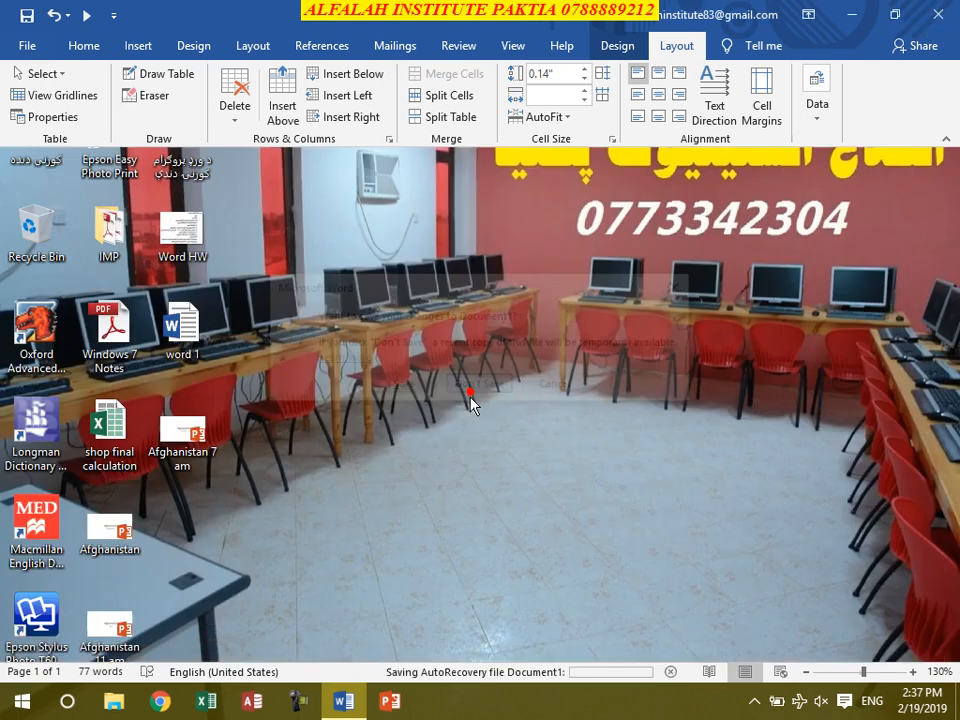